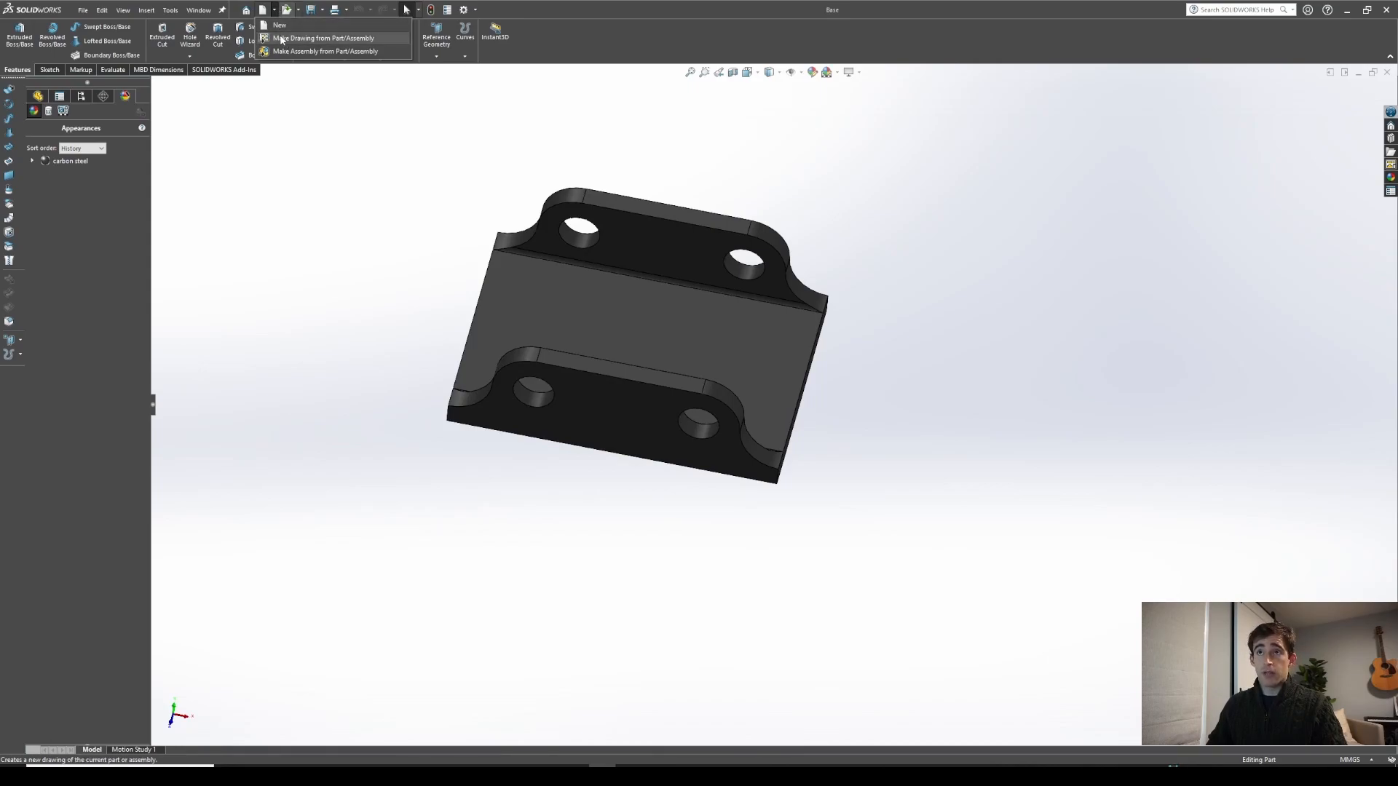
left_click(281, 39)
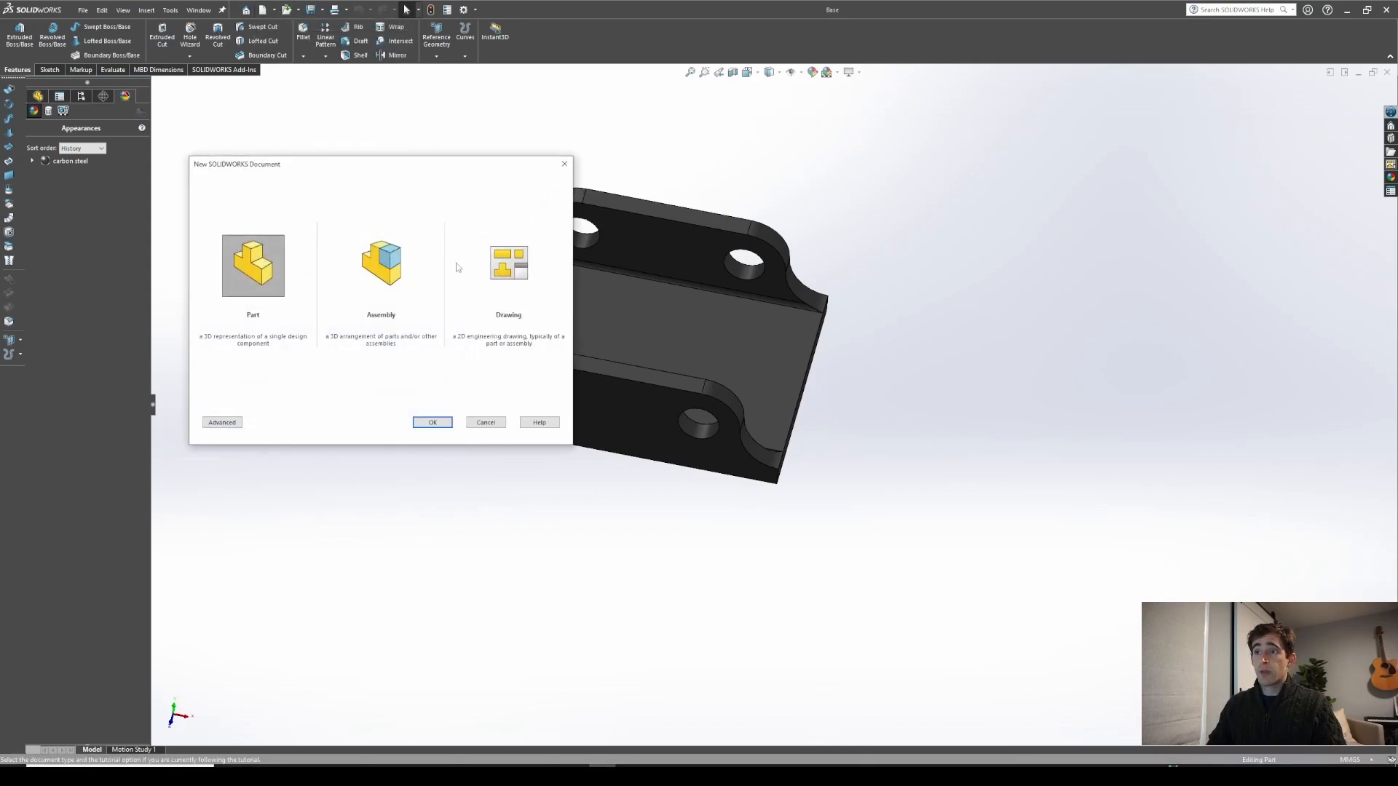
left_click(485, 422)
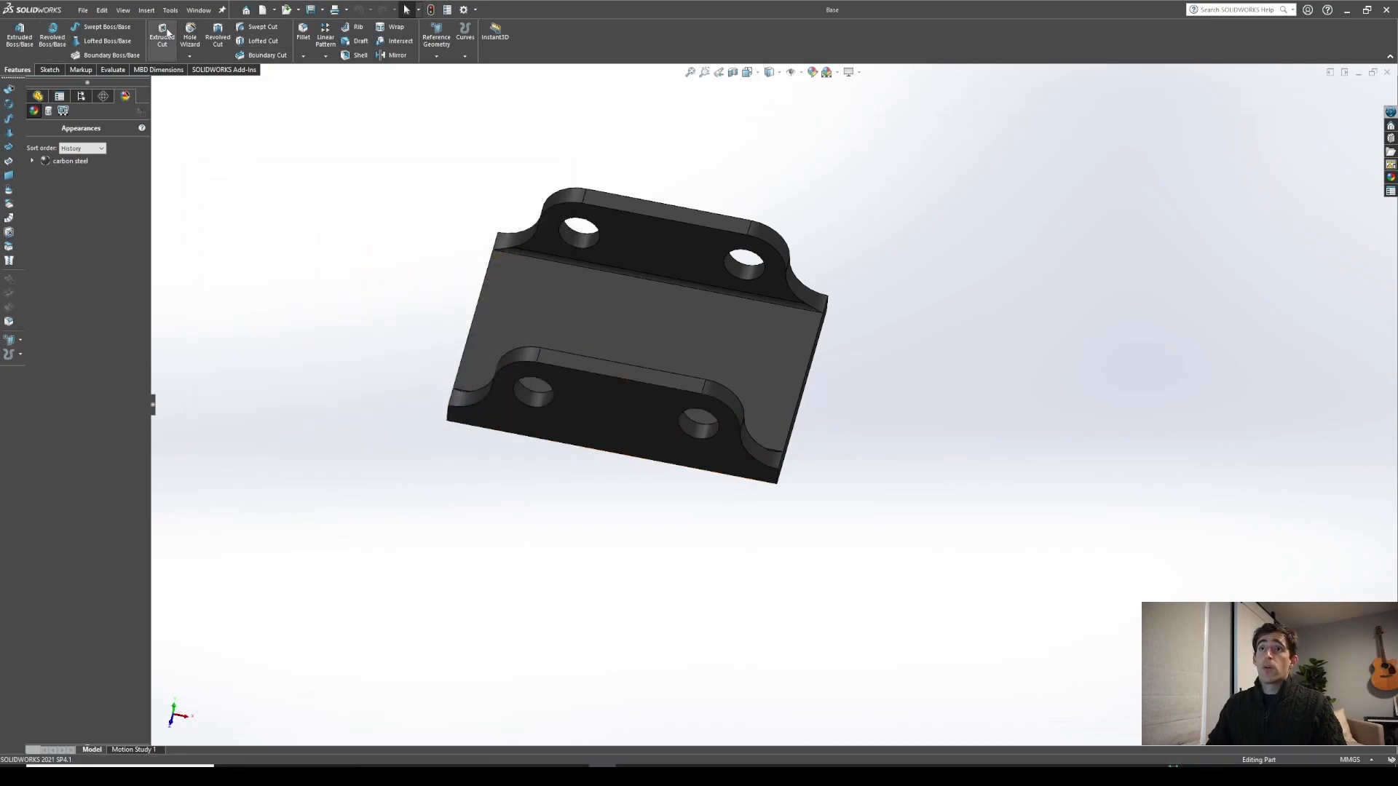
left_click(274, 11)
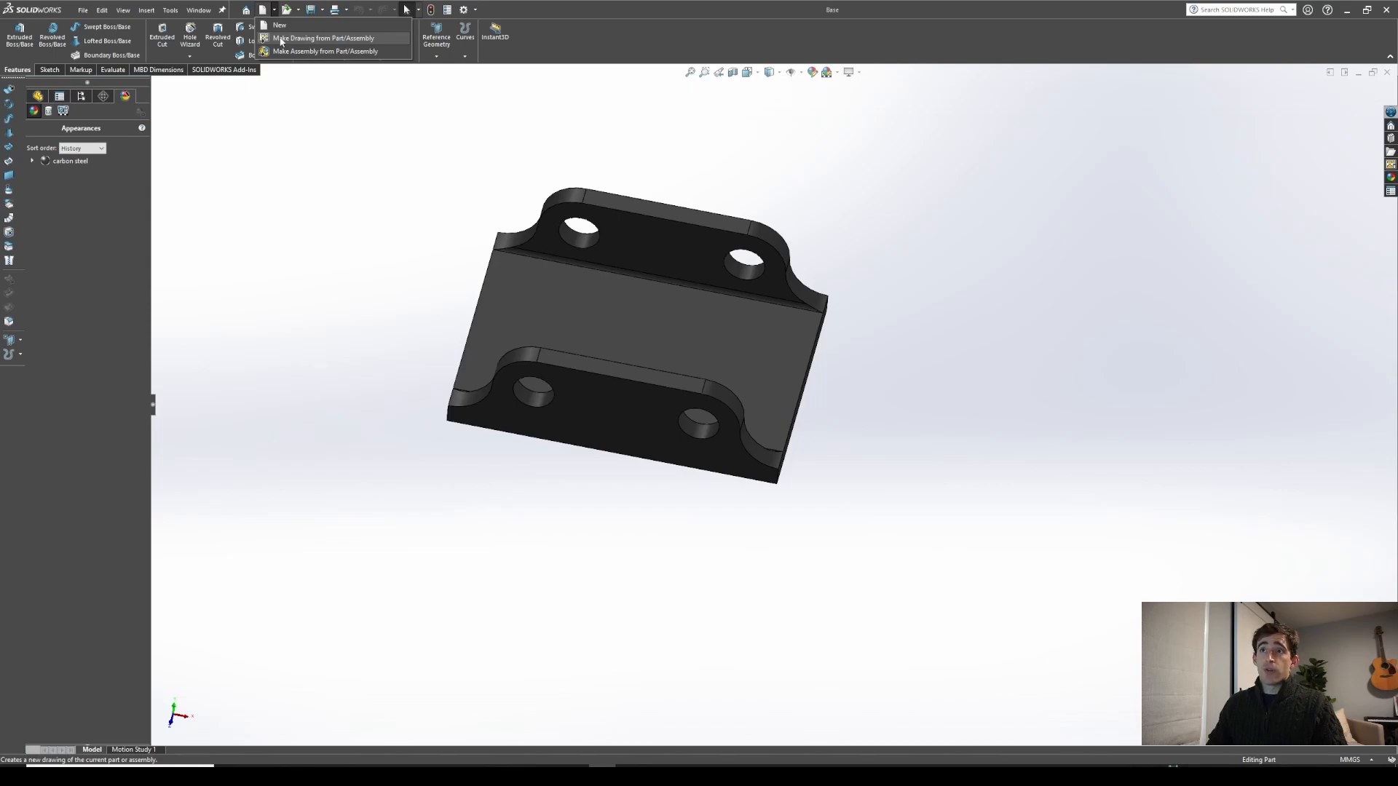
Step: Make a drawing from the part, showing only standard sheet formats and using the A0 (ISO) sheet size
left_click(82, 11)
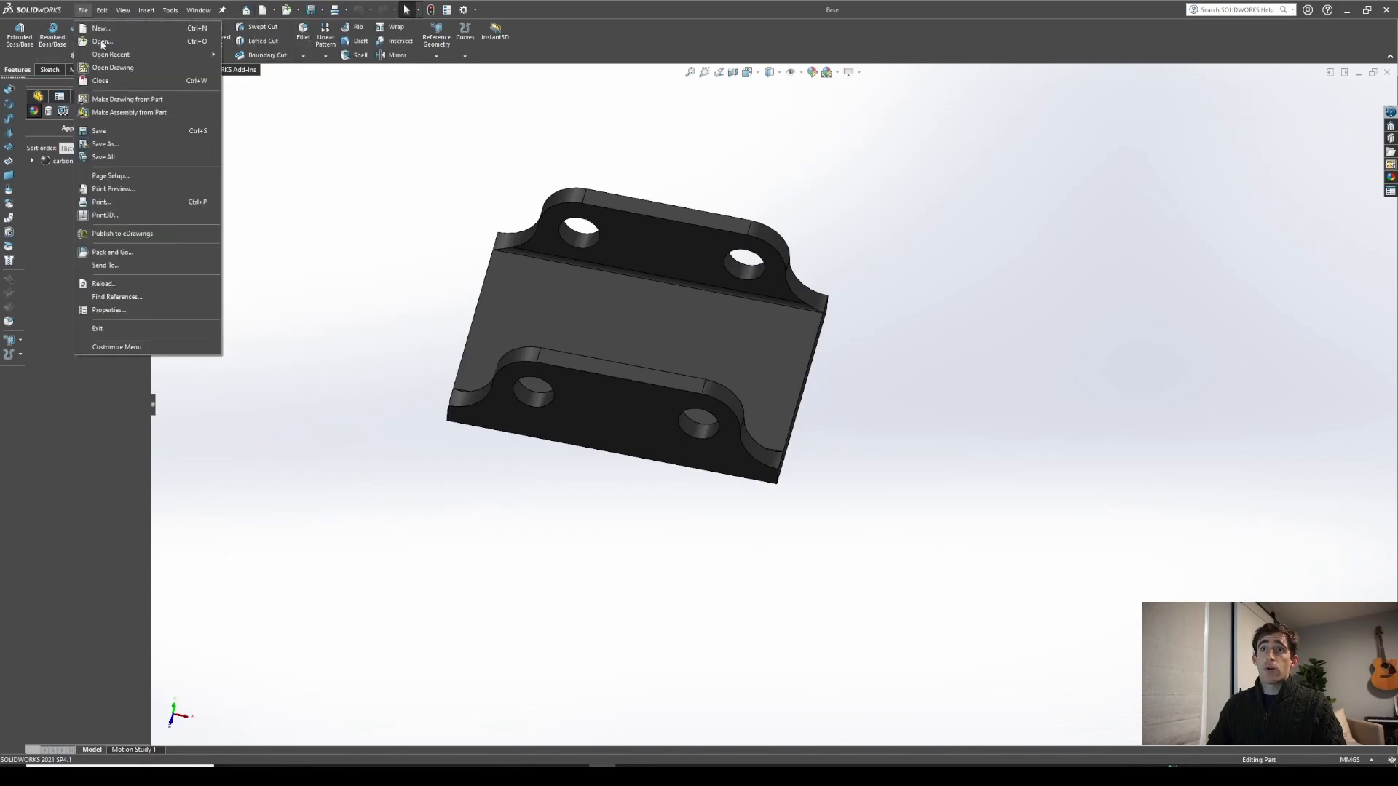
left_click(130, 102)
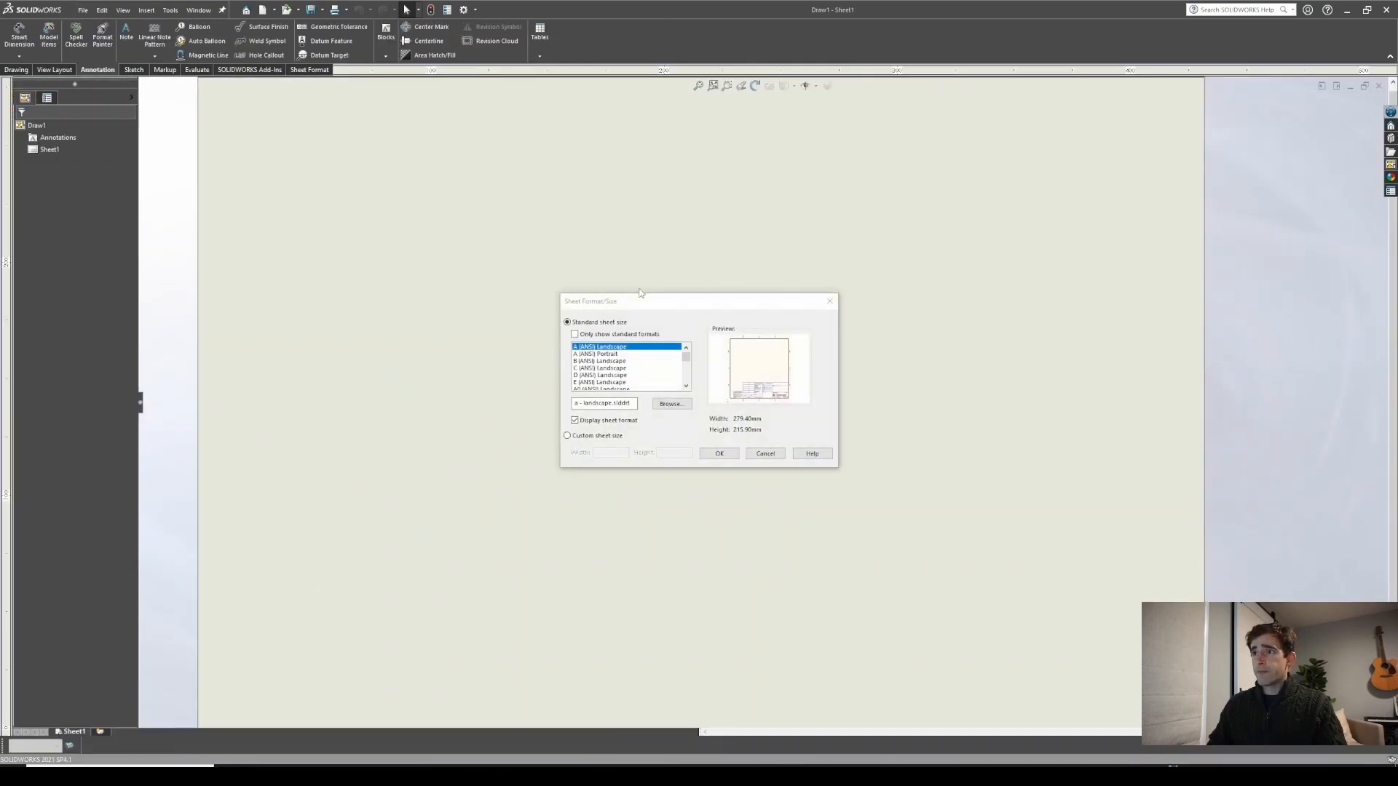
scroll(616, 368, "down", 3)
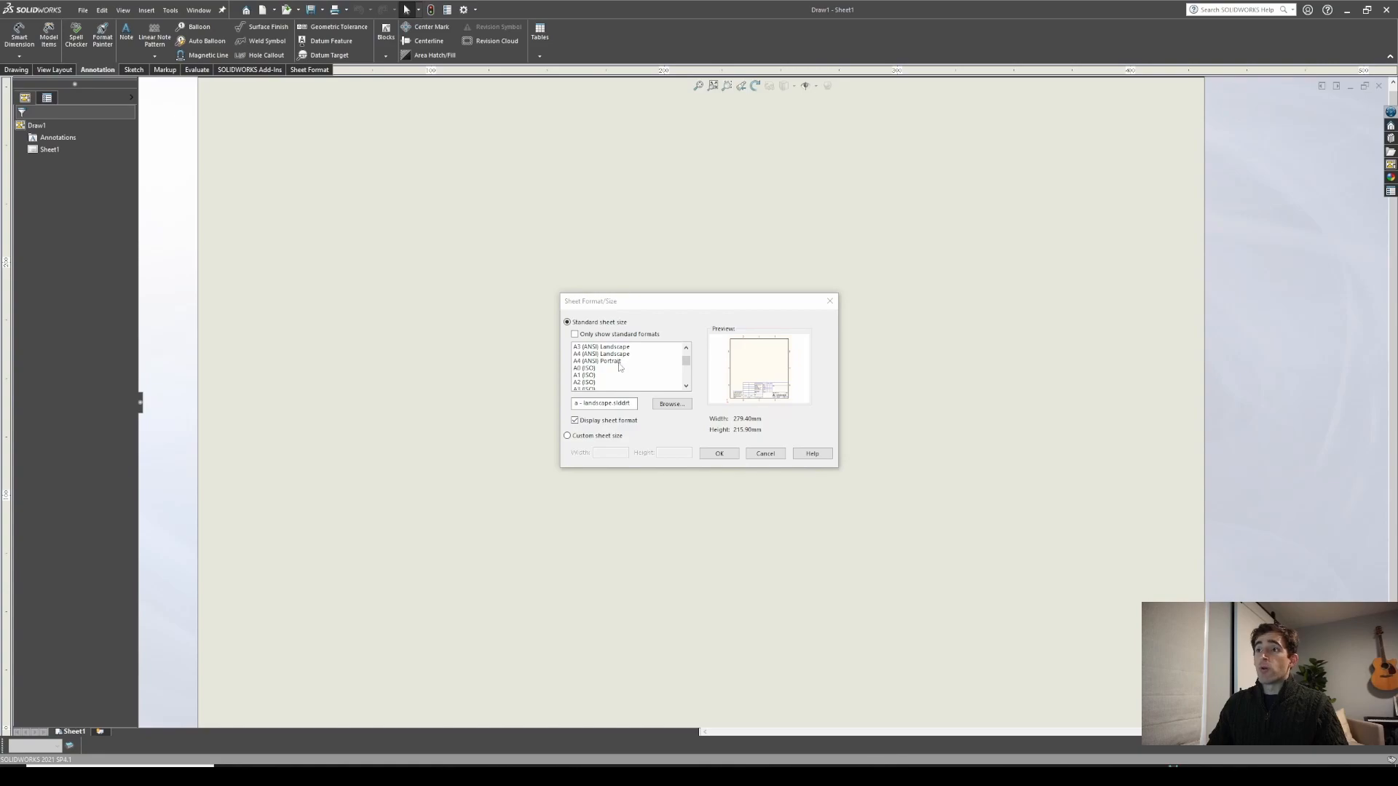
left_click(575, 335)
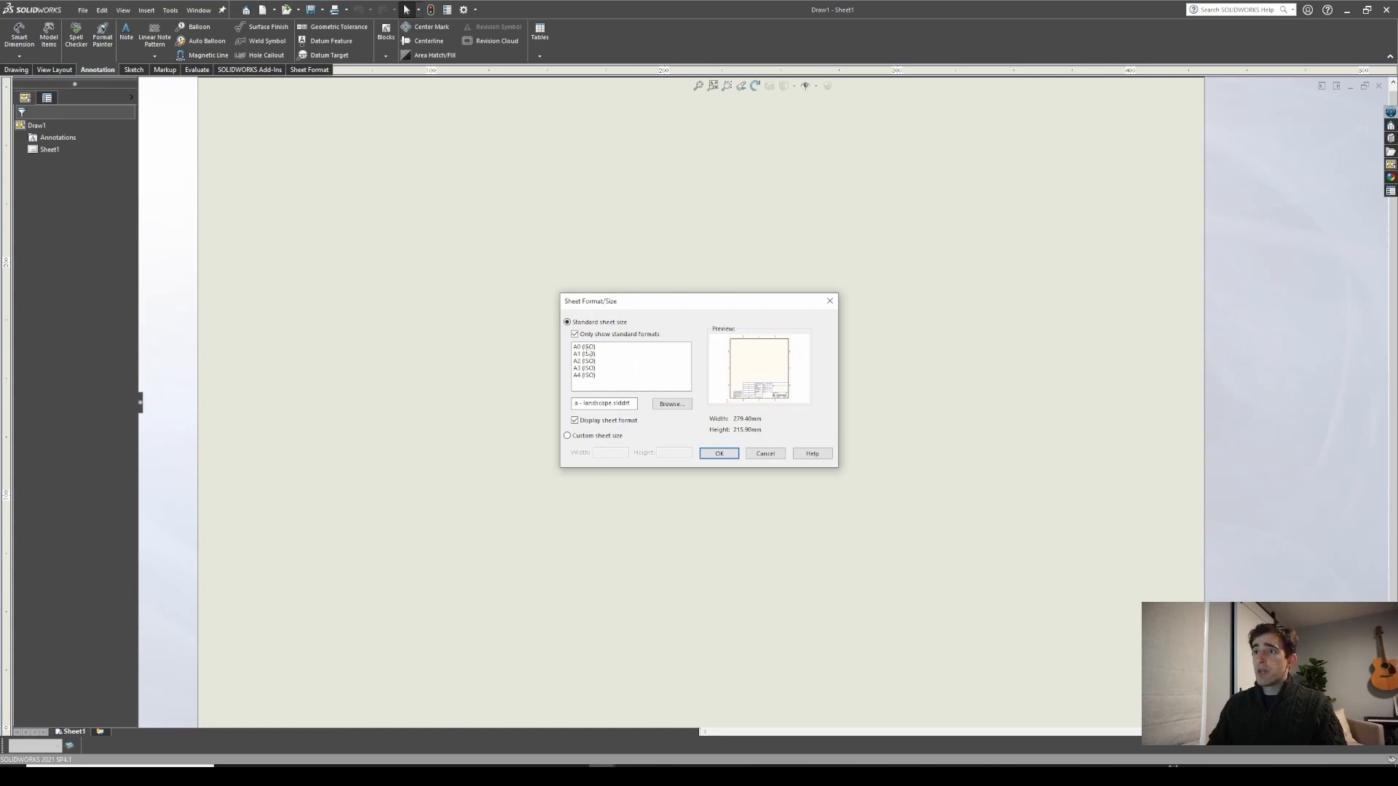
left_click(589, 348)
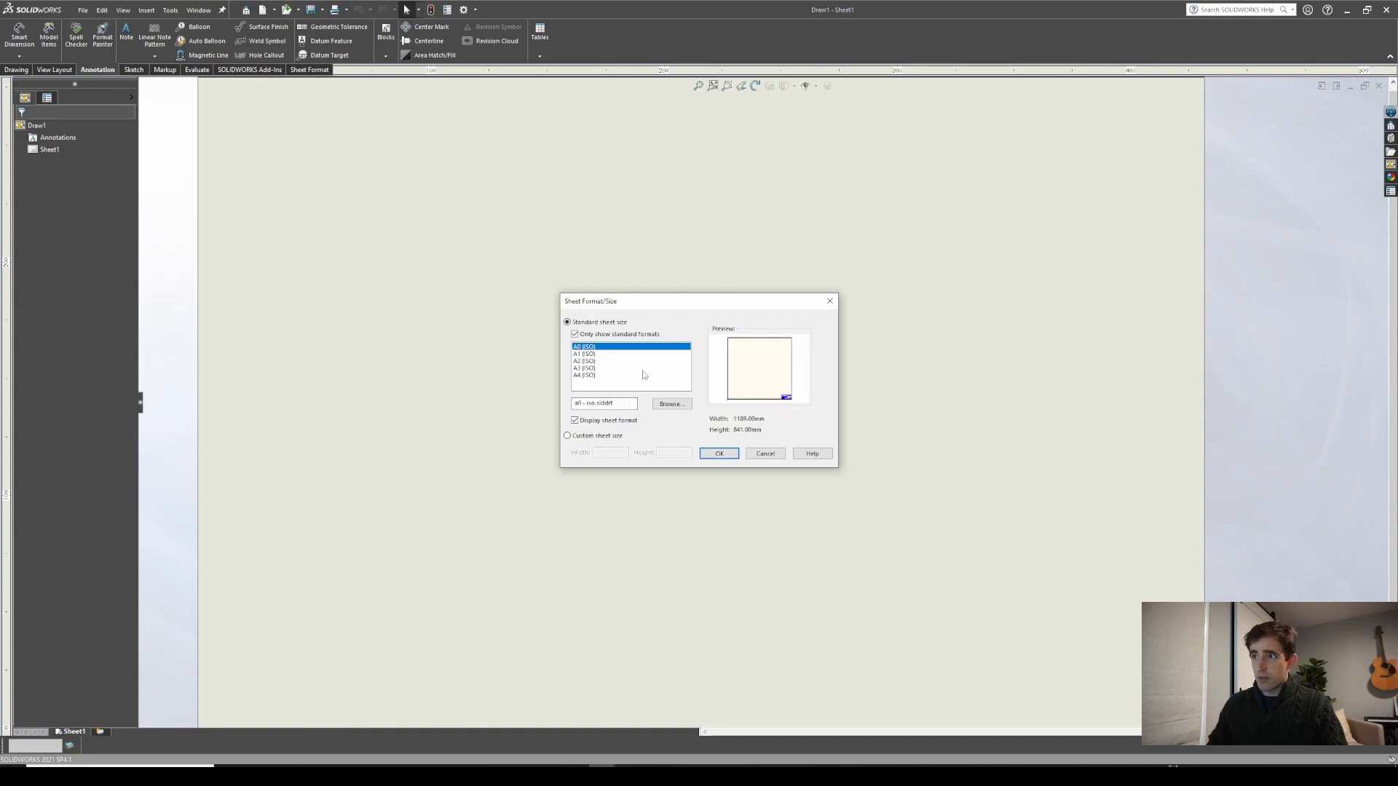
left_click(720, 452)
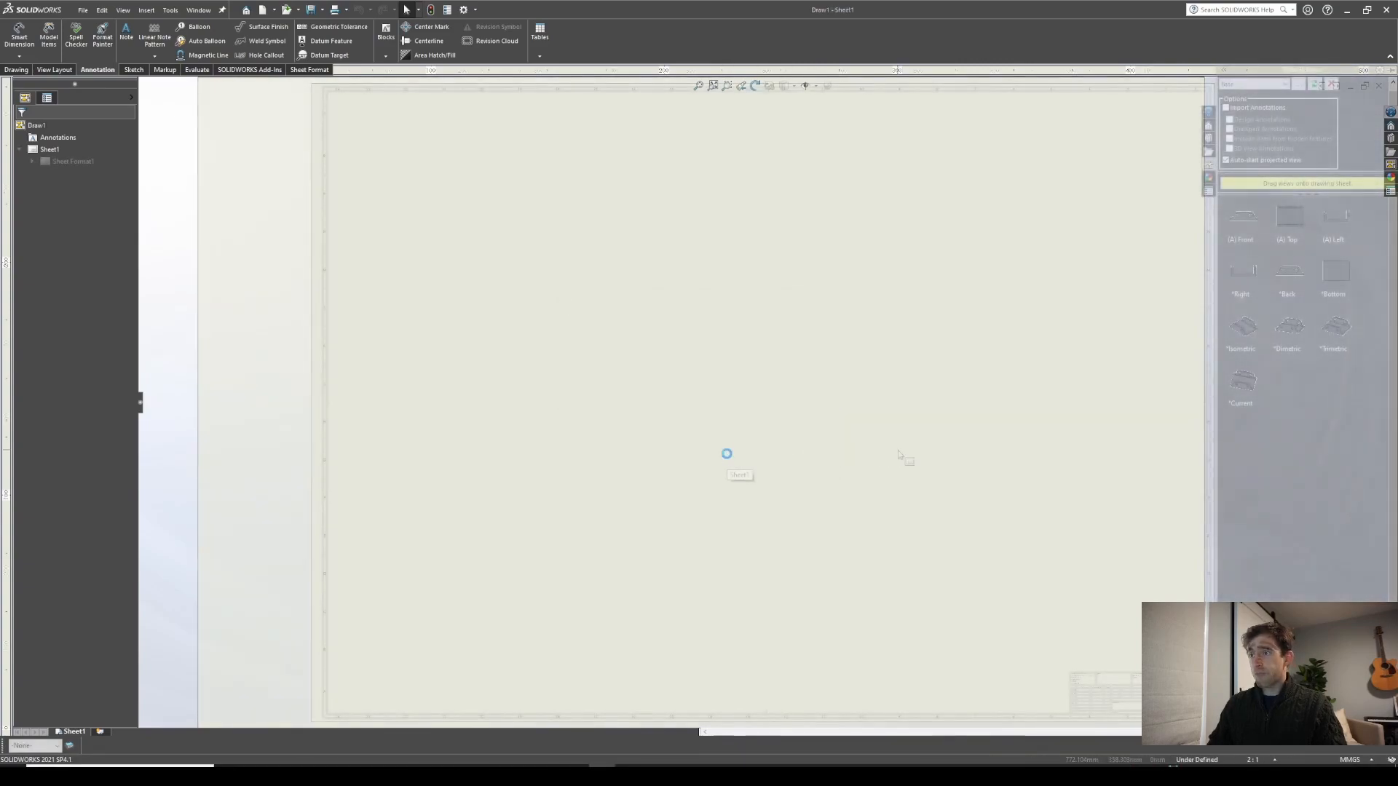
Step: Place the part's front view on the upper part of the sheet and project the top, side and isometric views from it
scroll(894, 452, "down", 1)
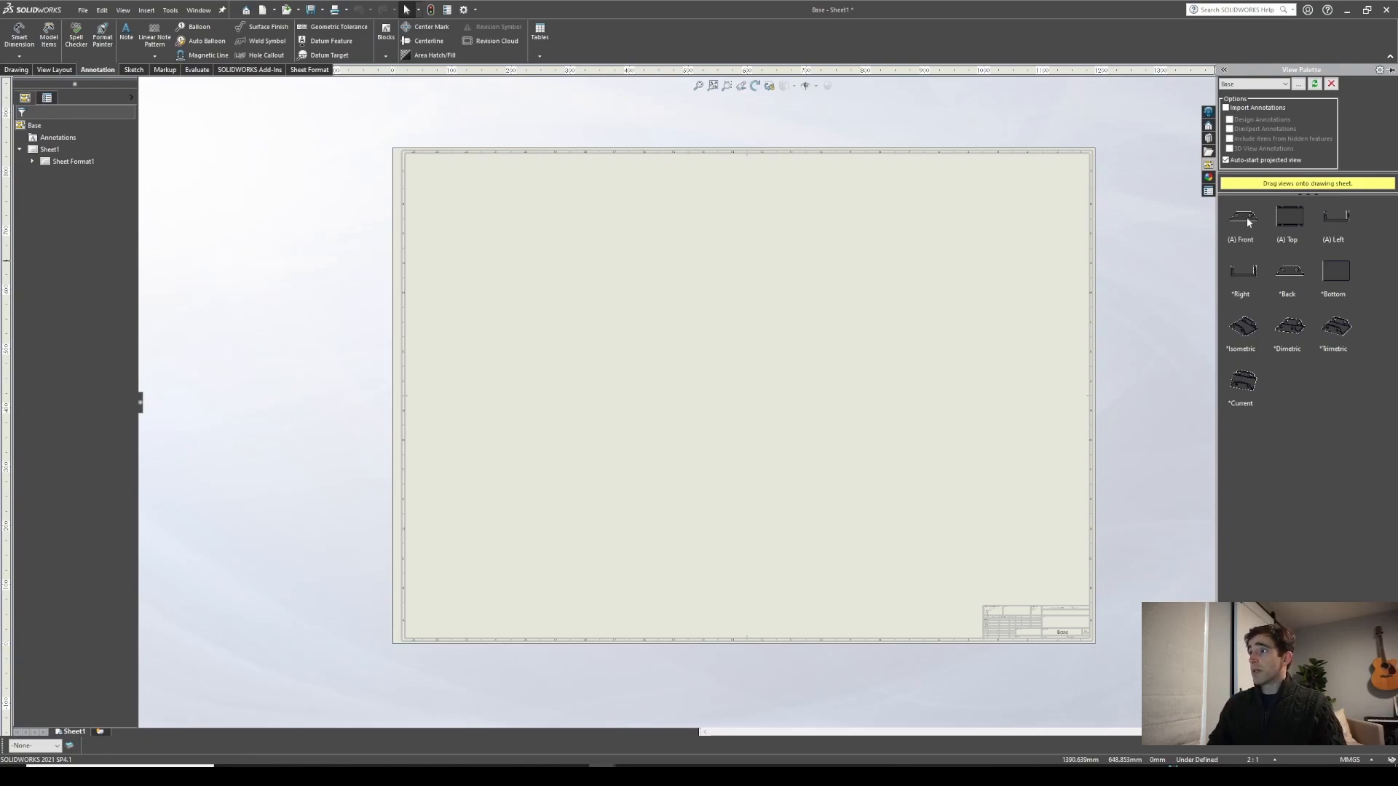
left_click_drag(1246, 217, 531, 342)
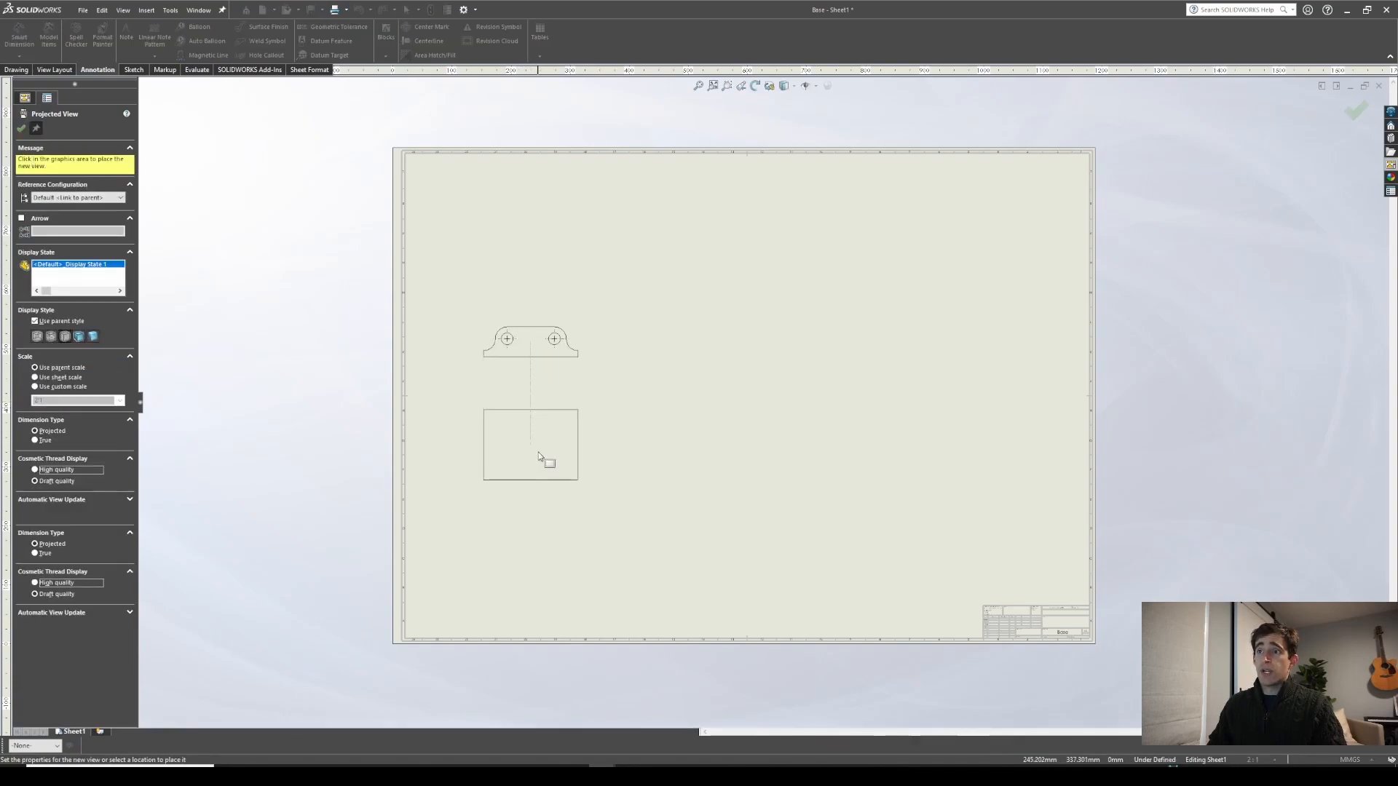
left_click(536, 230)
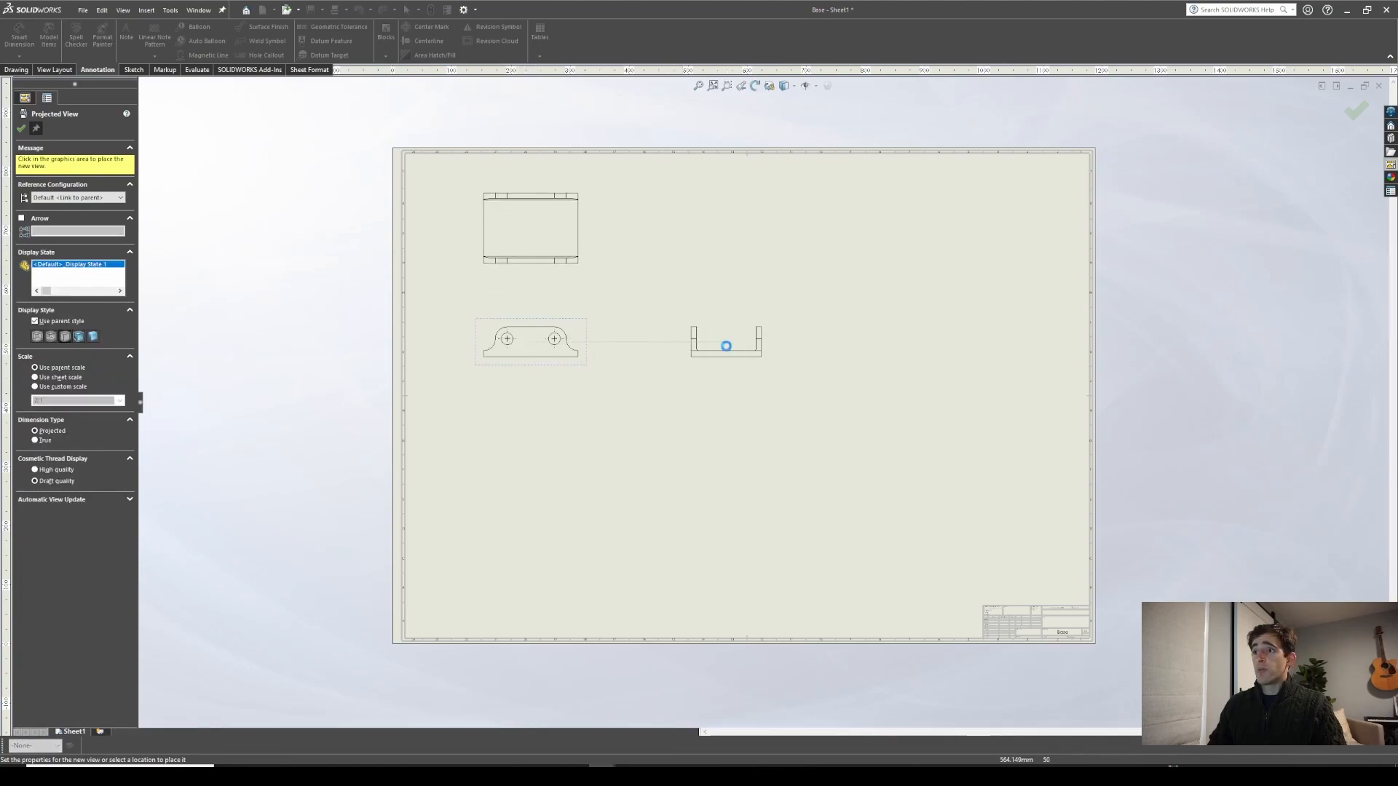
left_click(726, 346)
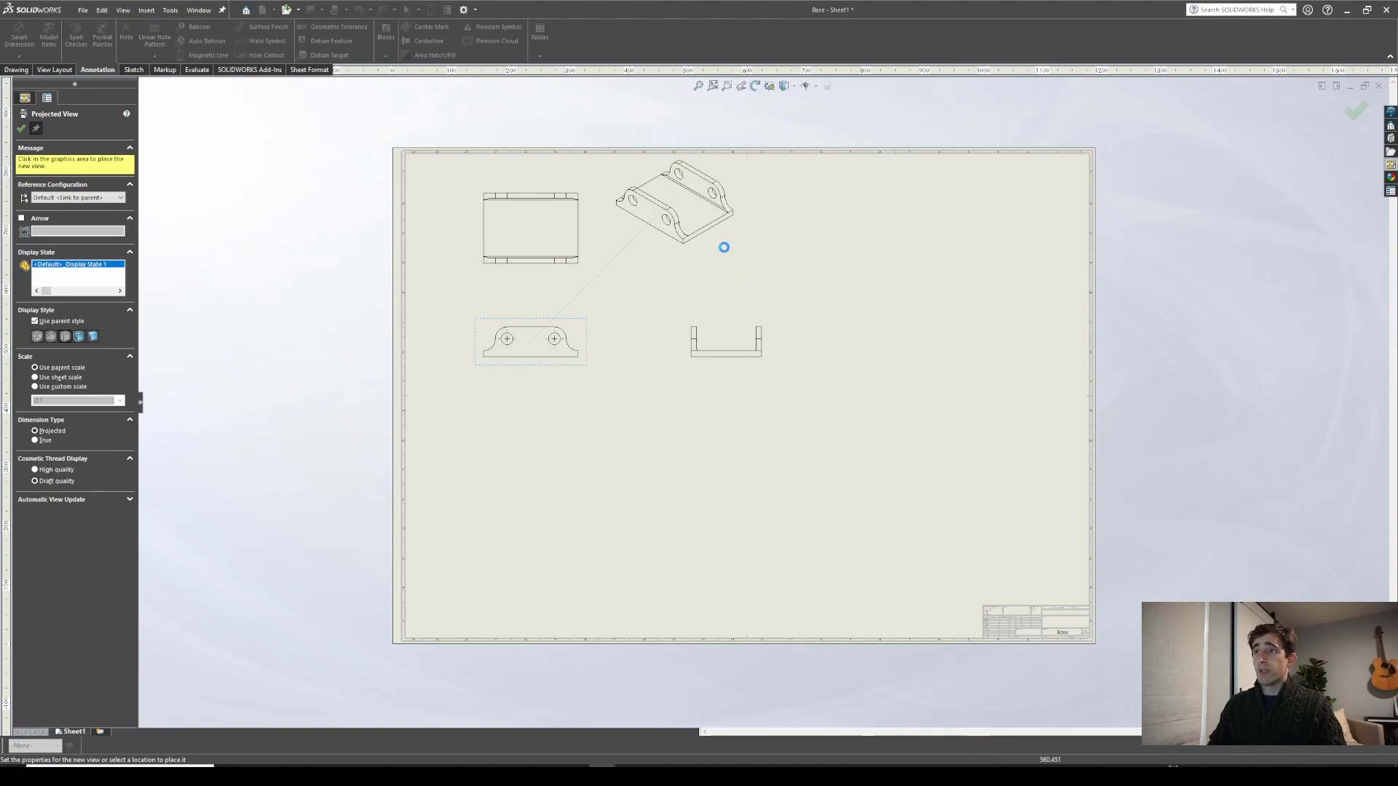
left_click(723, 247)
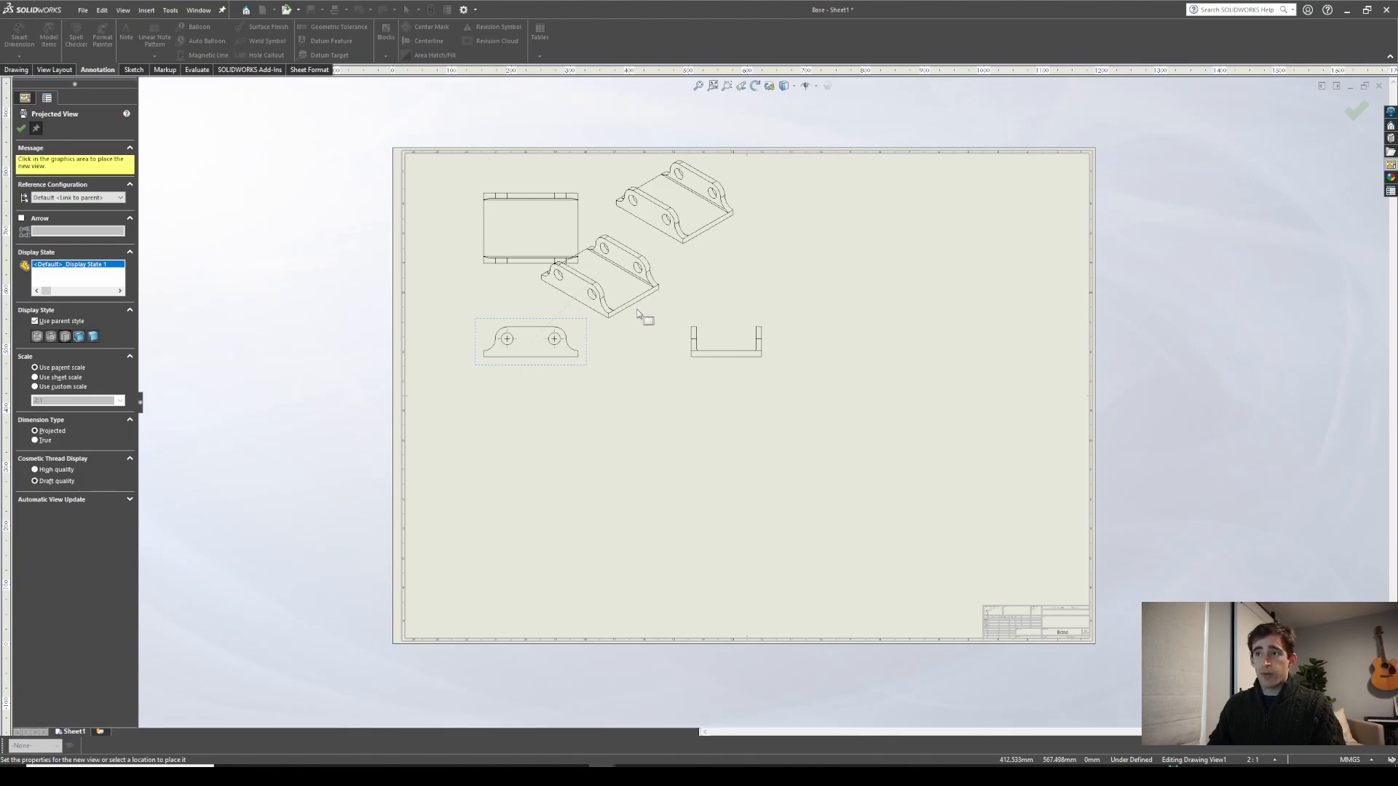
key("Escape")
Step: Move the front view lower on the sheet and shift the isometric view farther from the top view
left_click_drag(575, 363, 574, 416)
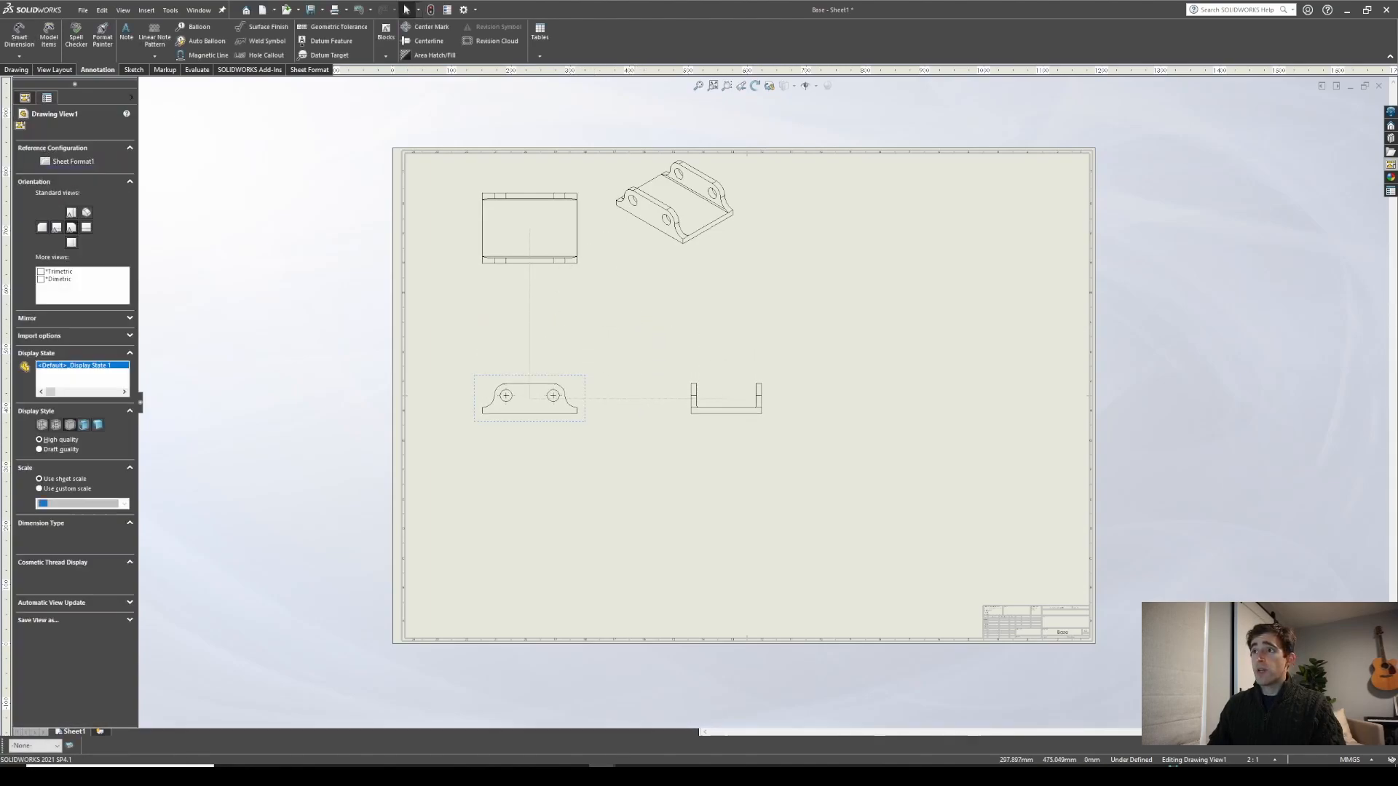
mouse_move(735, 248)
left_mouse_down()
mouse_move(784, 289)
mouse_move(811, 282)
left_mouse_up()
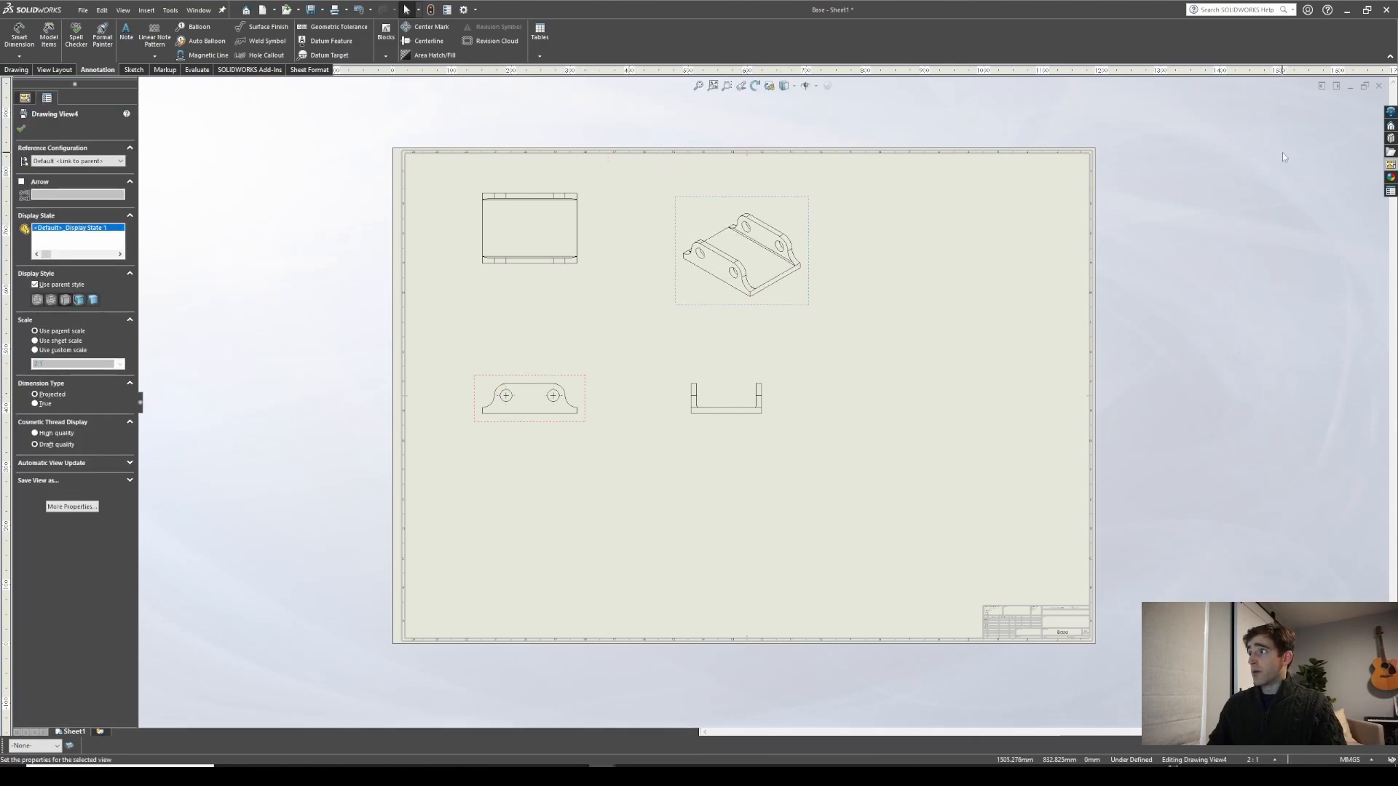
left_click(1390, 166)
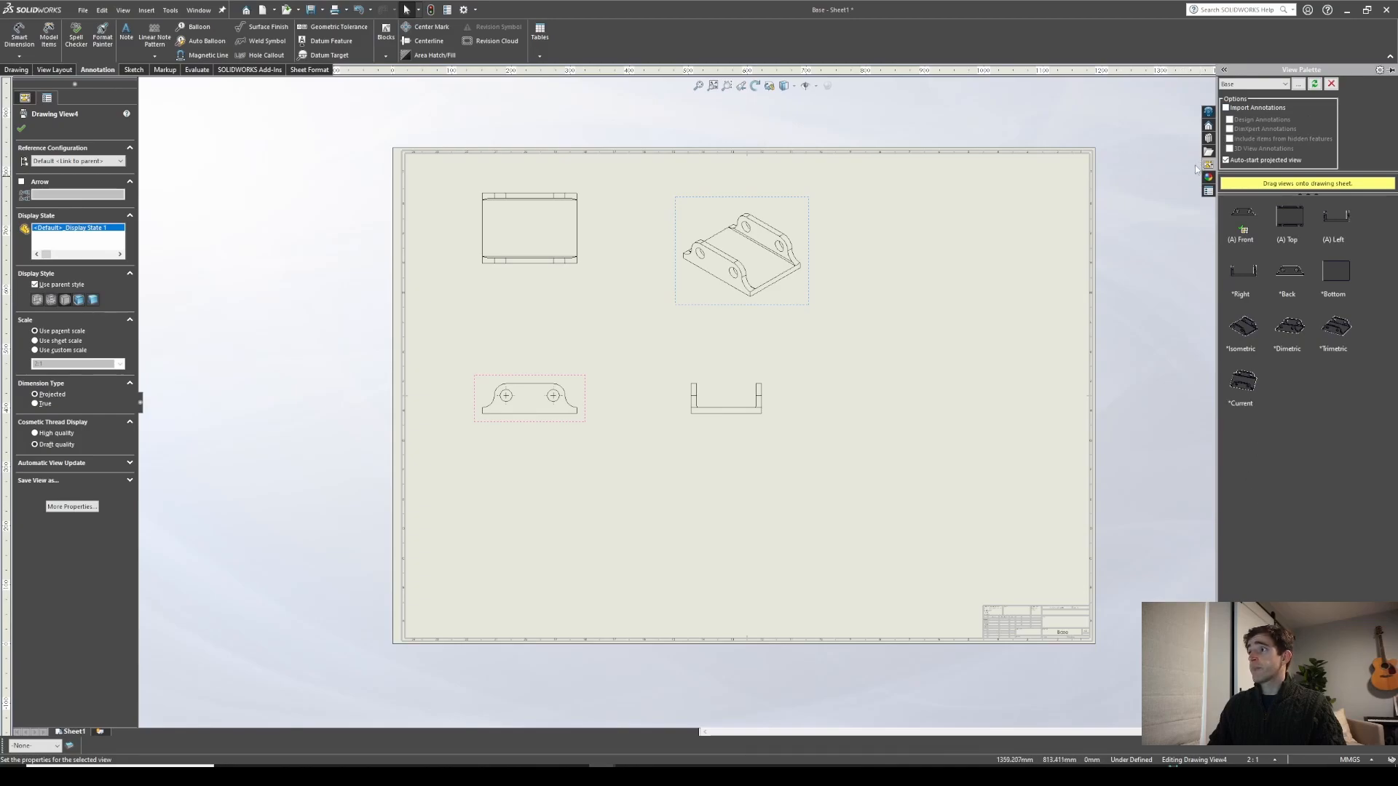
left_click(954, 290)
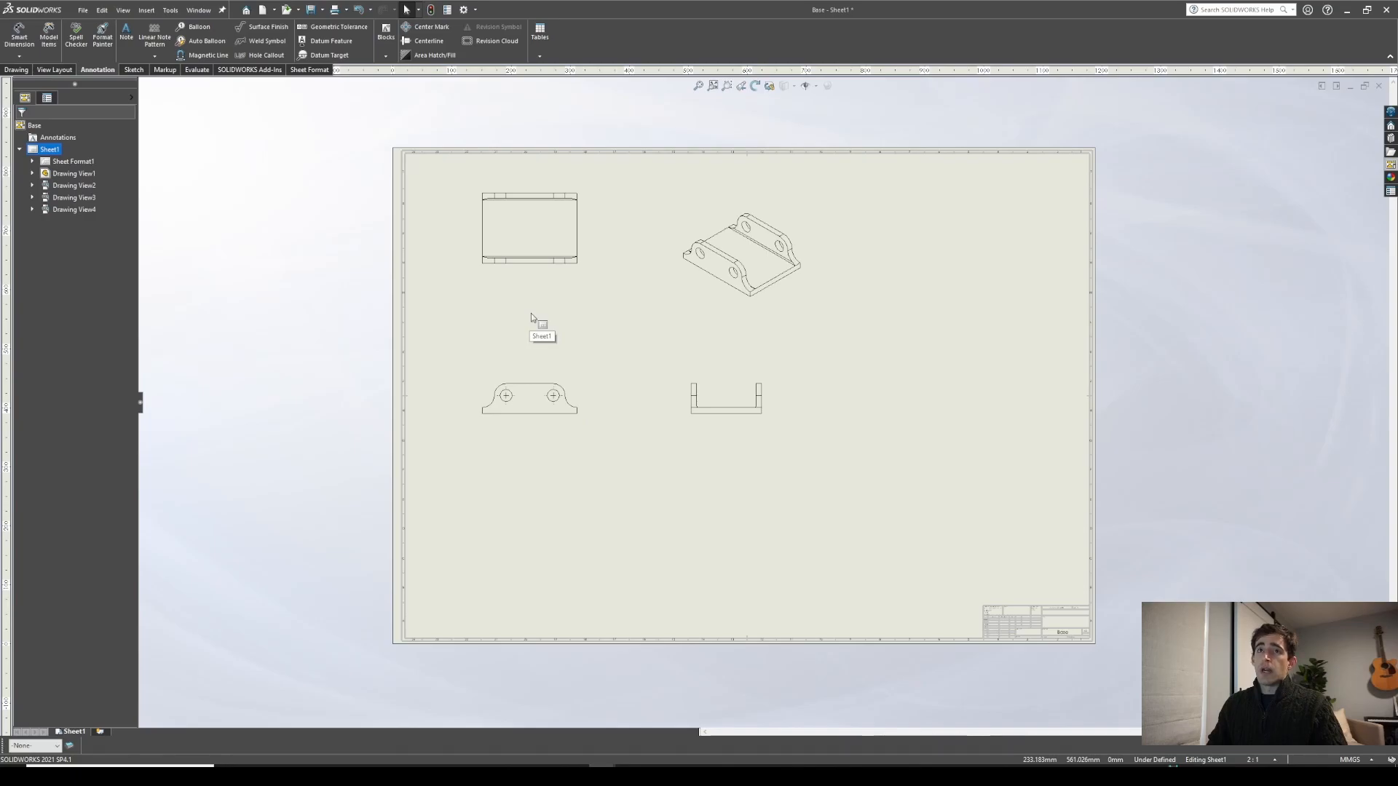
Step: Open the sheet format for editing at the title block
scroll(1067, 610, "up", 5)
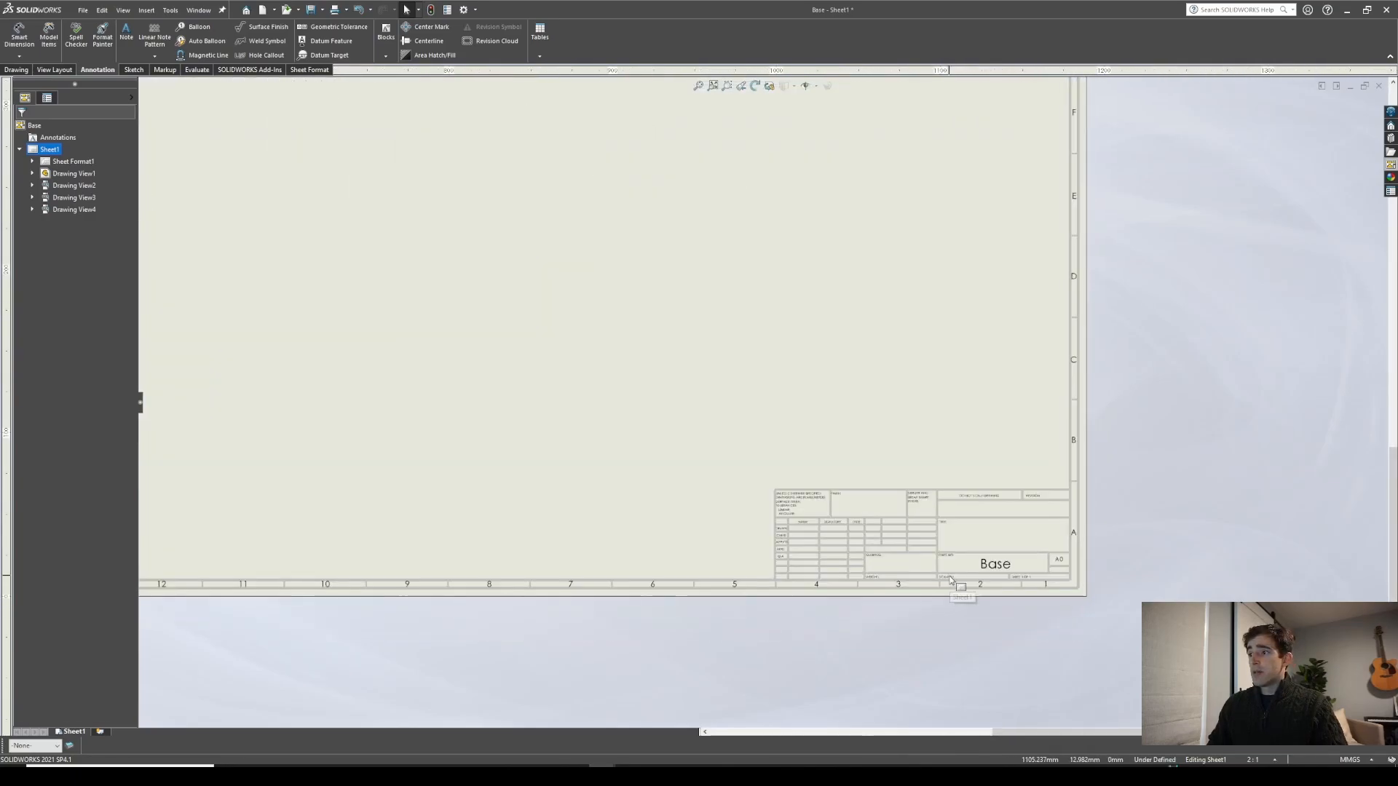
scroll(950, 578, "up", 4)
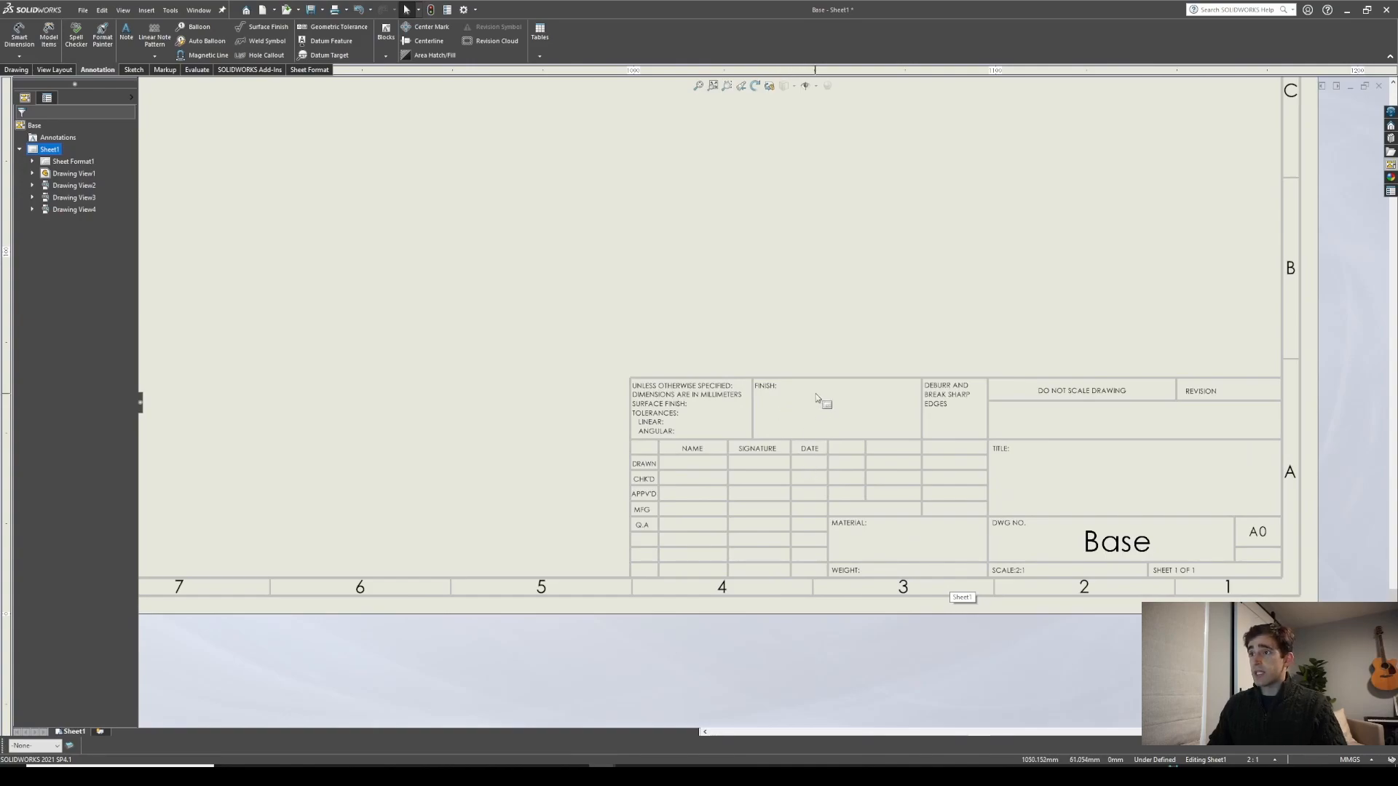
double_click(786, 396)
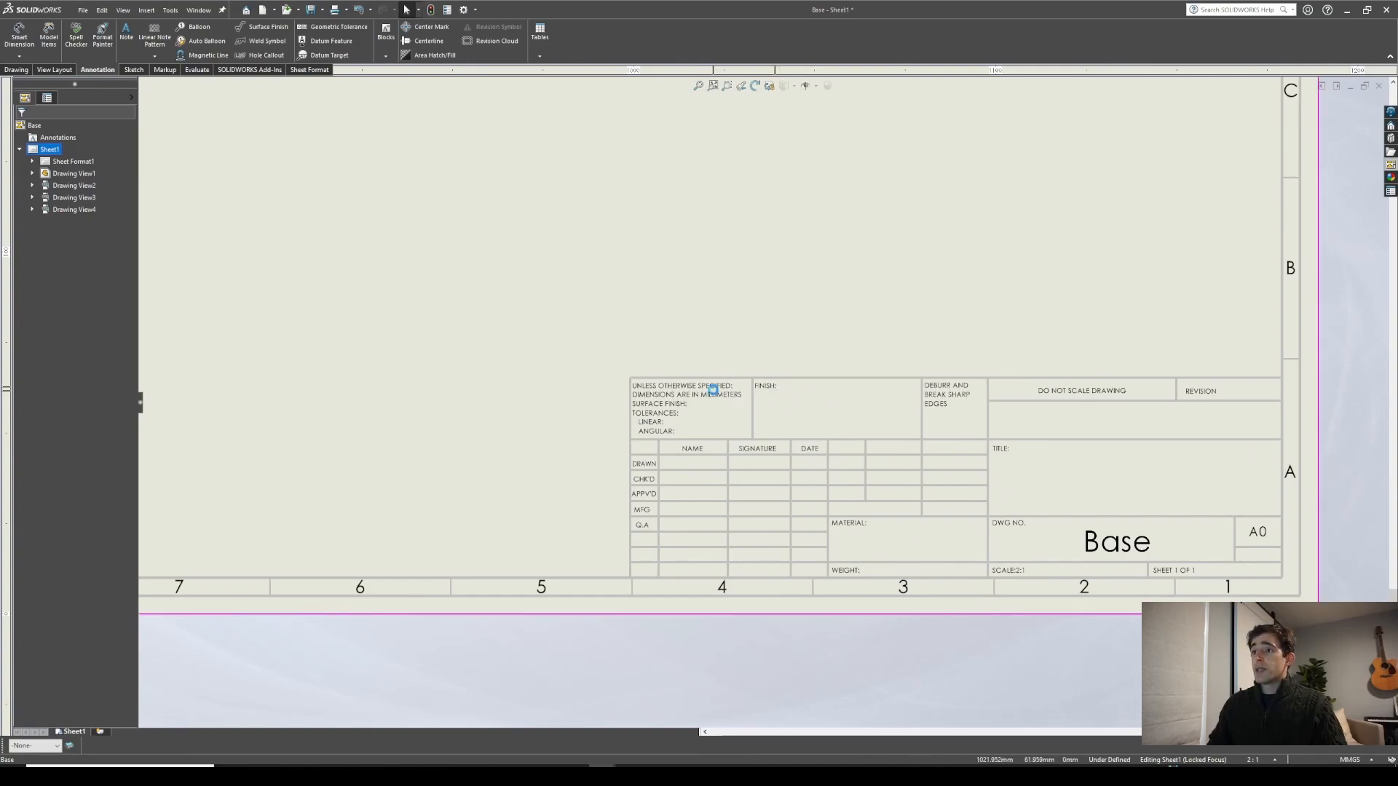
right_click(546, 433)
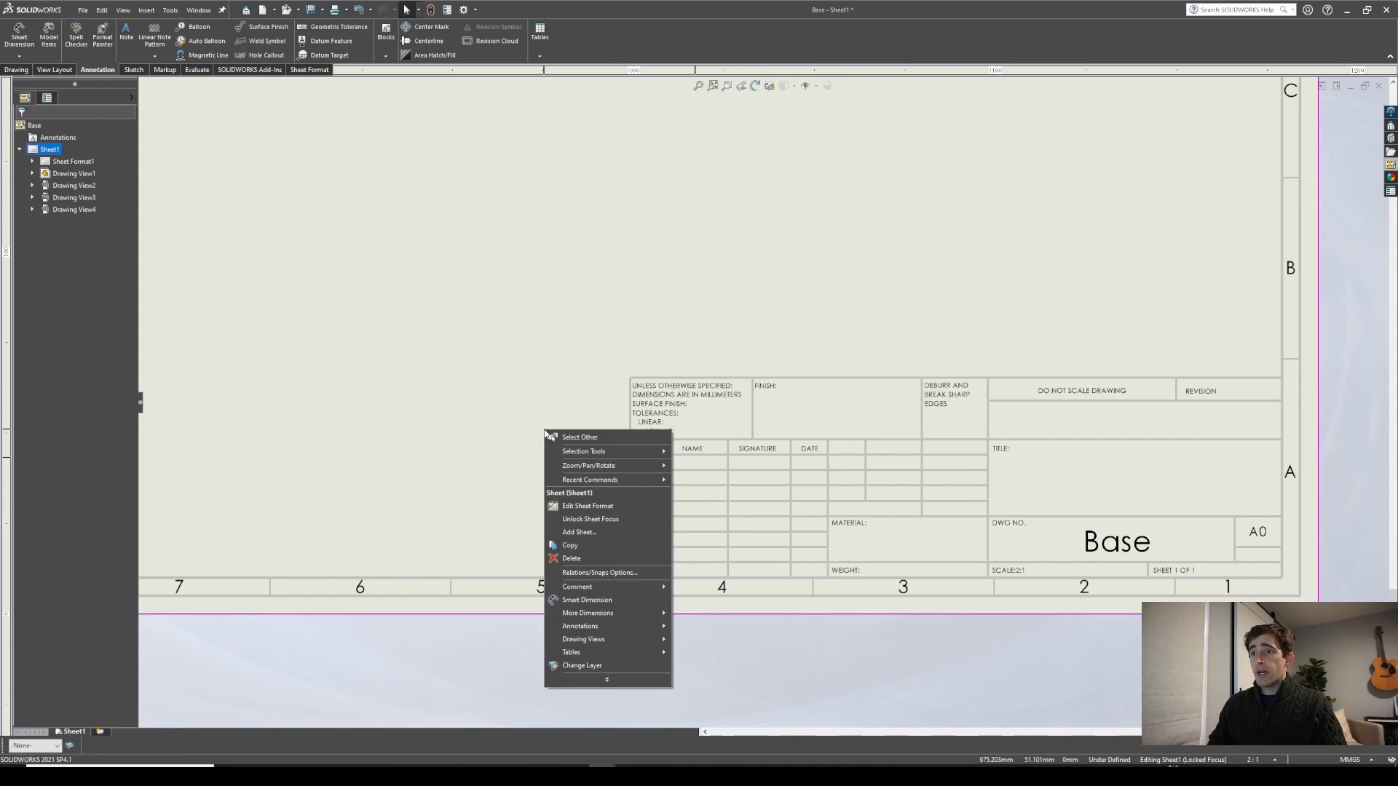
left_click(582, 506)
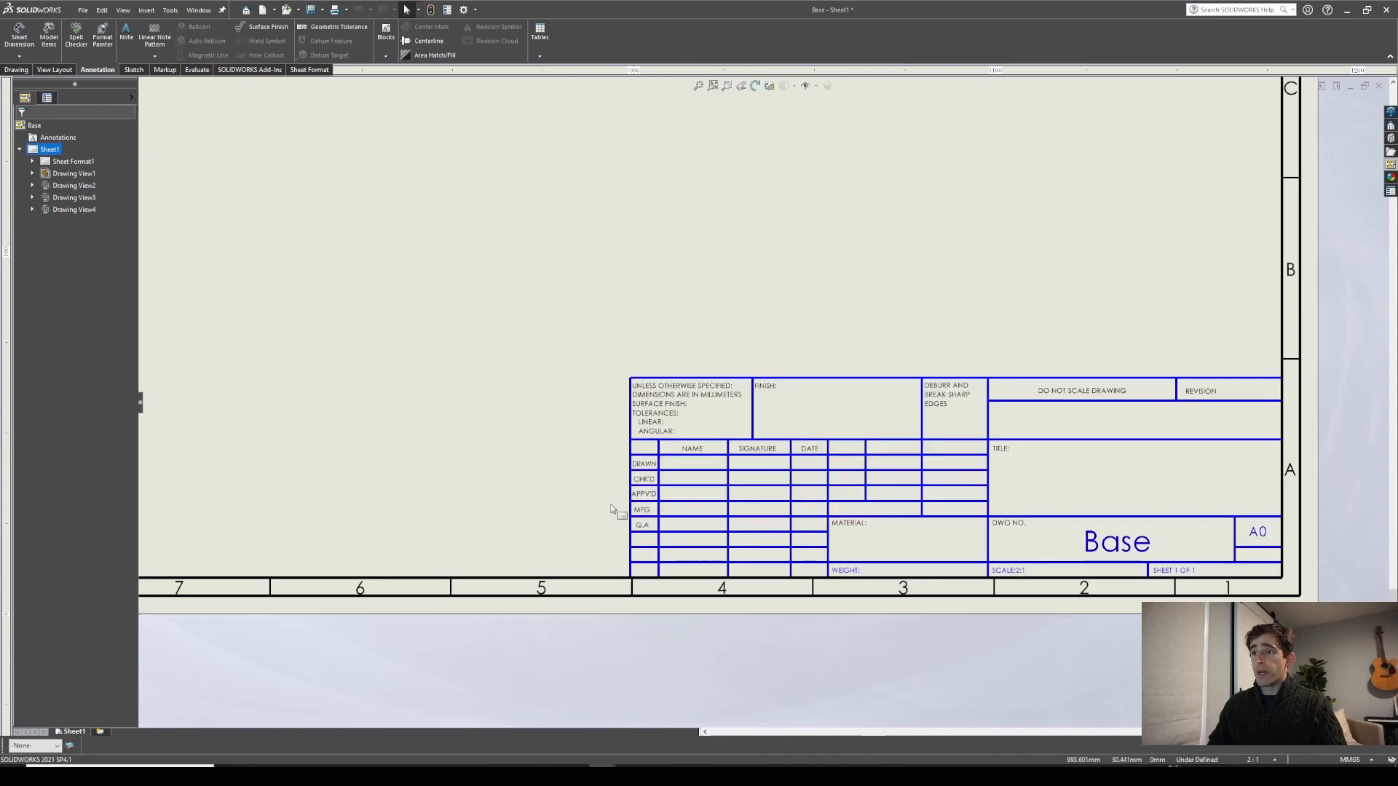
Step: Enter the drafter's name in the title block's DRAWN row and return to editing the sheet
double_click(691, 462)
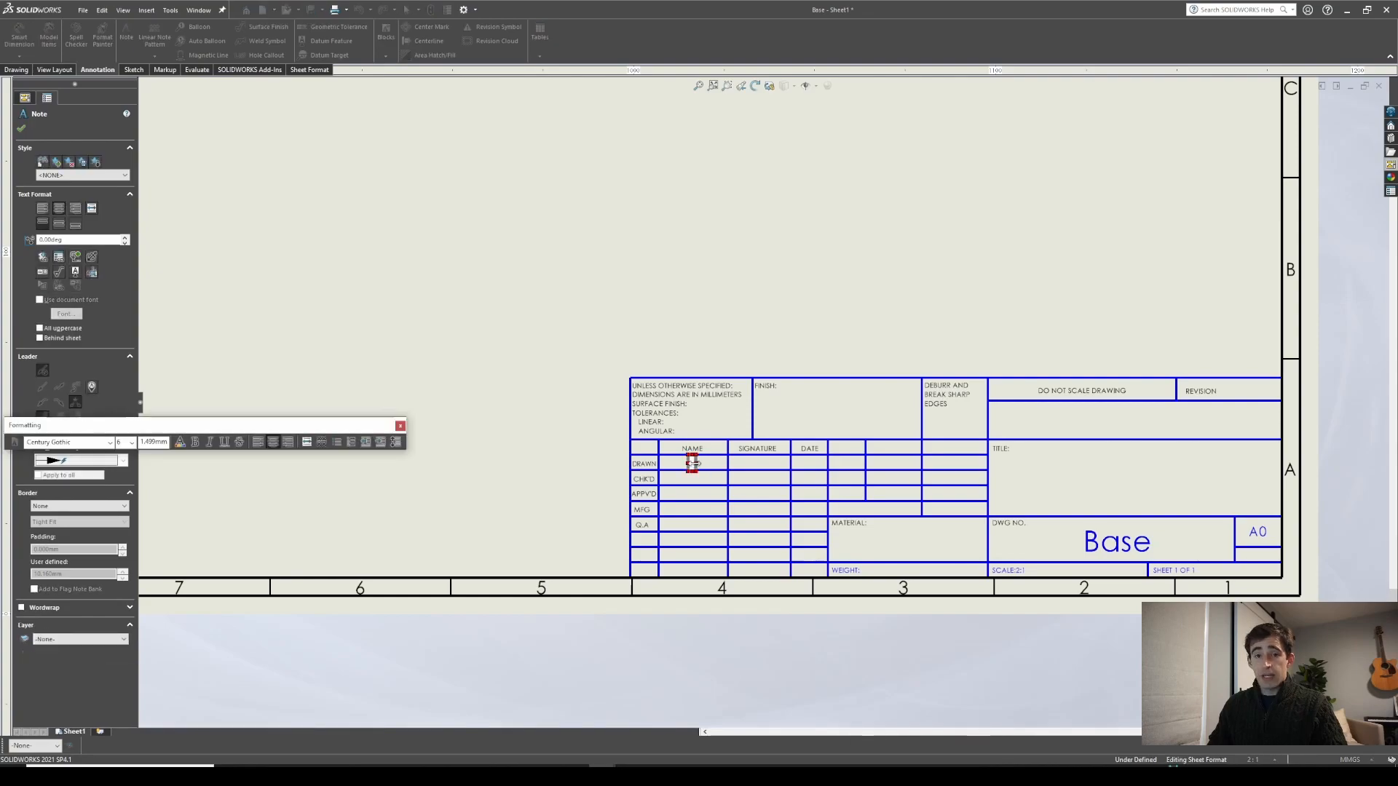
type("Ben")
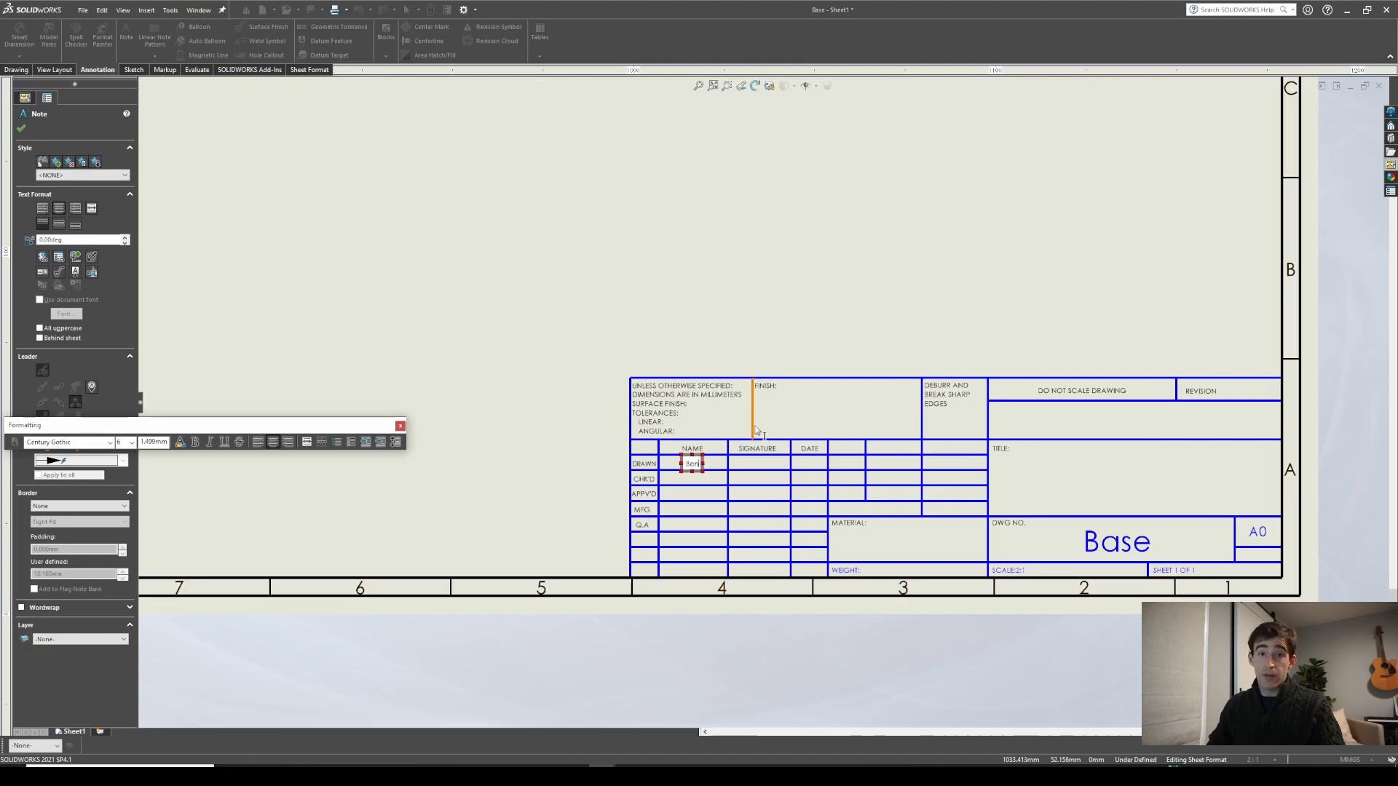
left_click(557, 326)
right_click(557, 327)
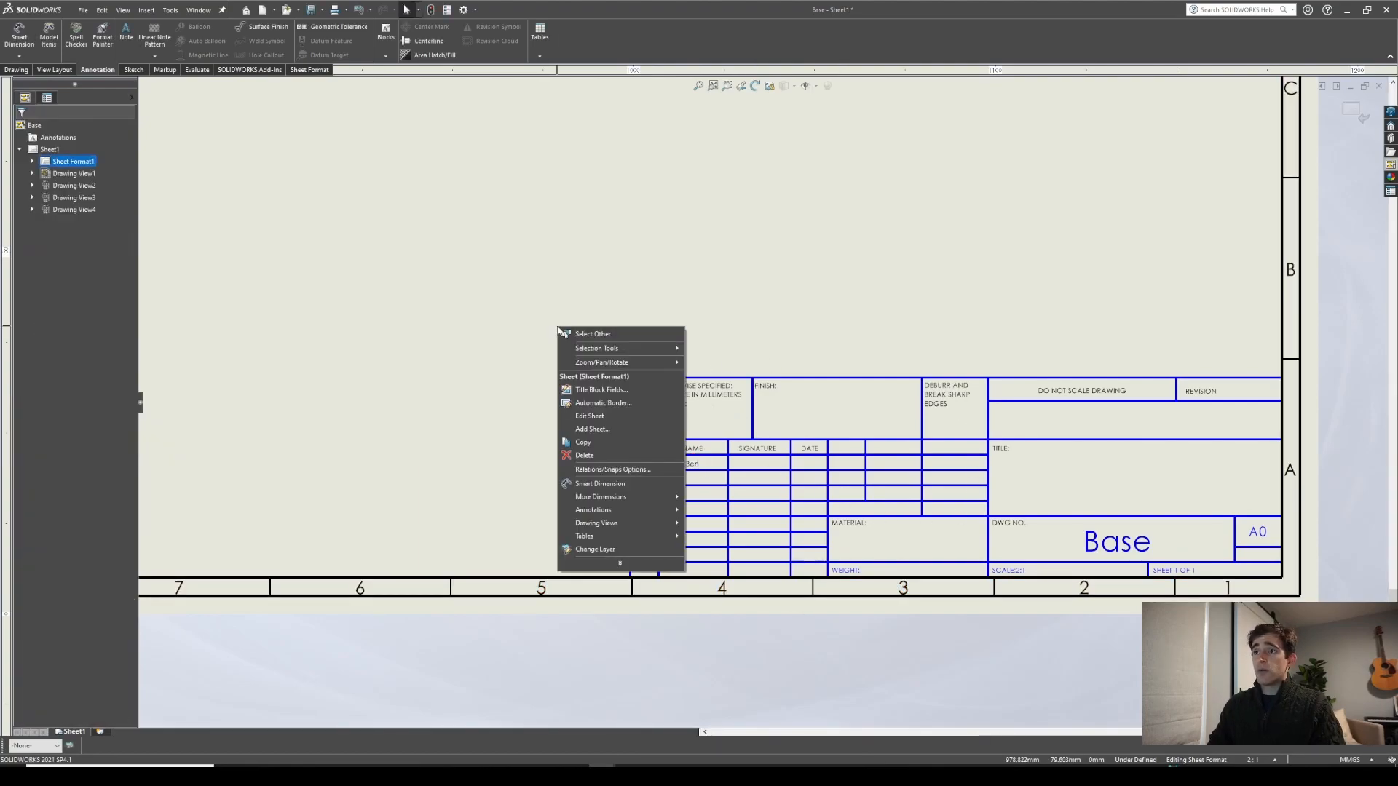
left_click(590, 417)
scroll(553, 382, "up", 6)
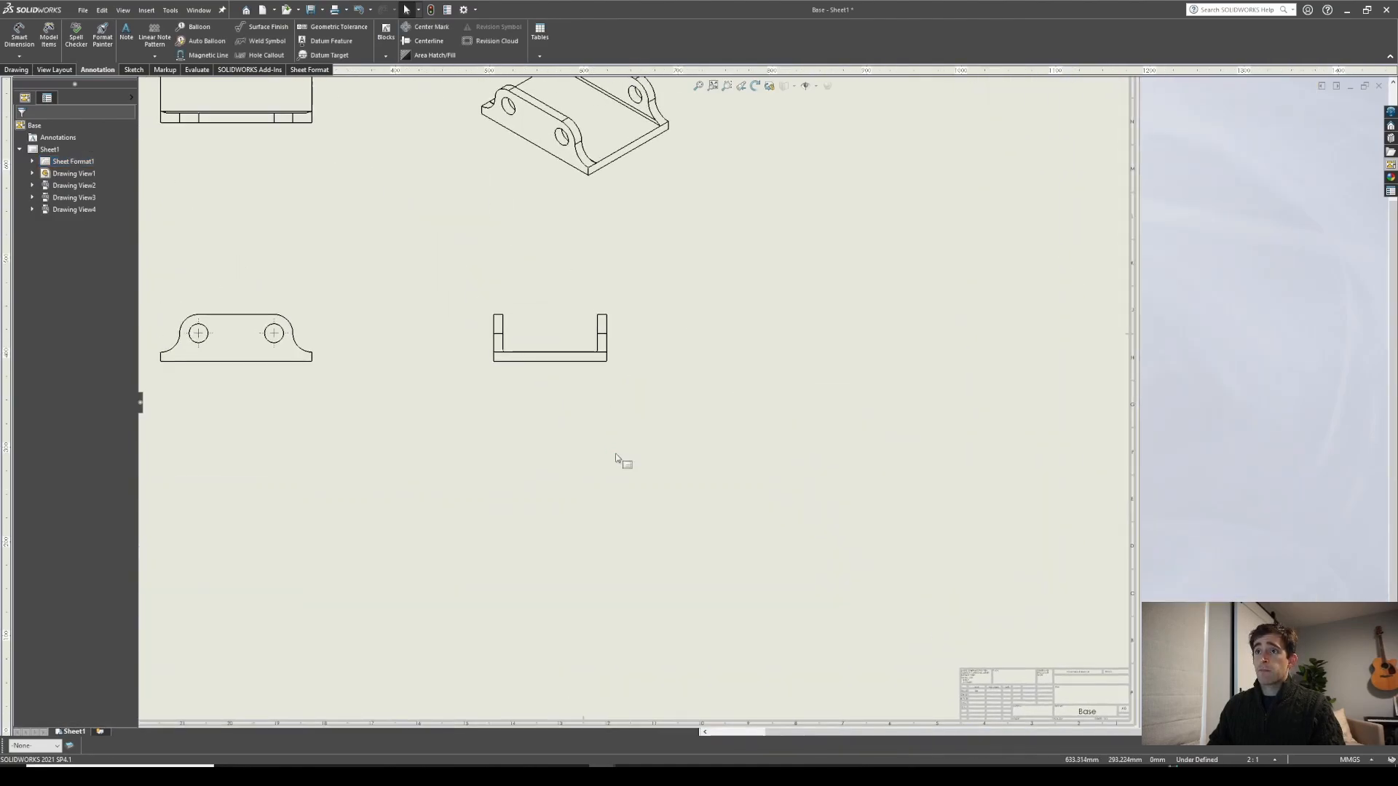
scroll(616, 459, "up", 3)
scroll(584, 309, "up", 1)
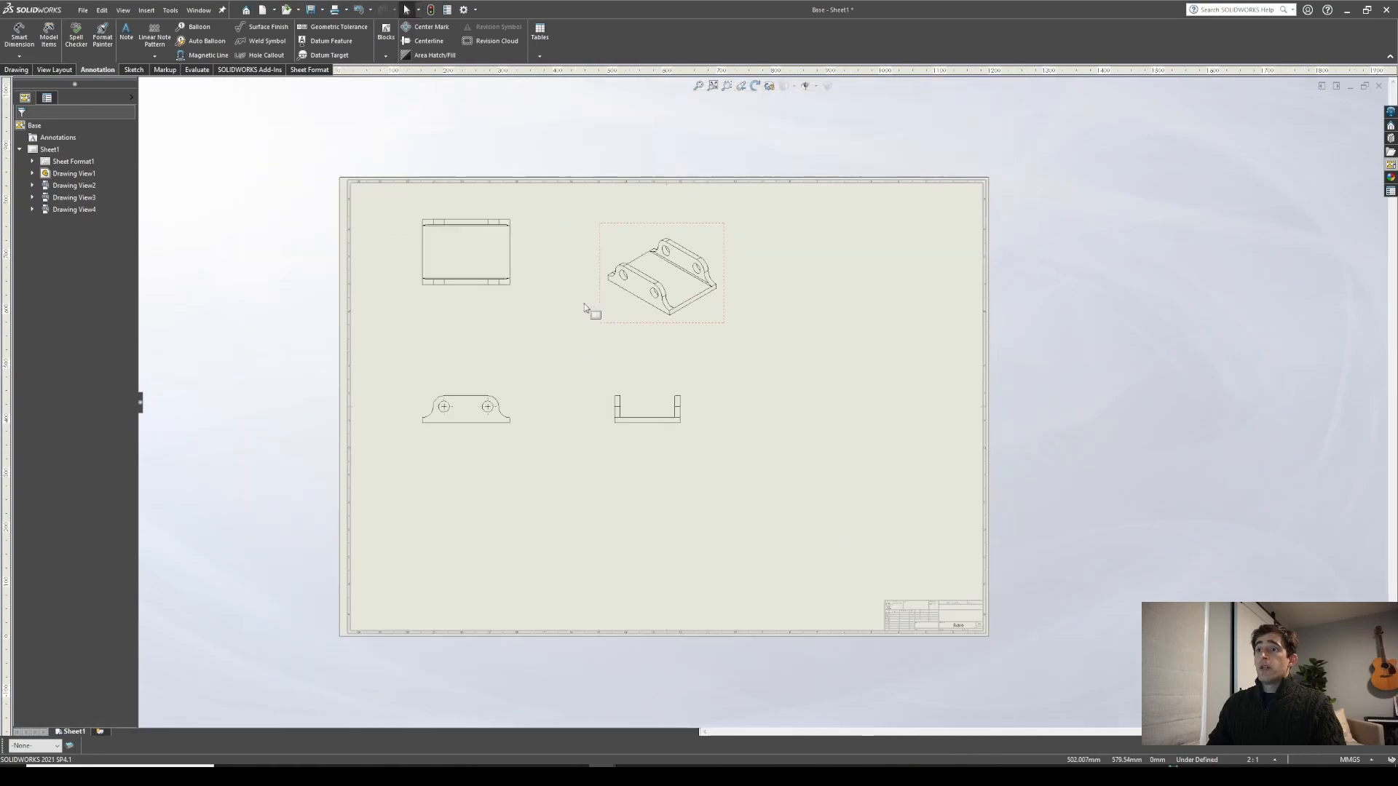
scroll(588, 313, "down", 1)
scroll(623, 387, "up", 2)
scroll(758, 400, "down", 2)
scroll(752, 403, "up", 2)
mouse_move(509, 350)
middle_mouse_down()
mouse_move(635, 377)
mouse_move(427, 271)
mouse_move(402, 321)
mouse_move(427, 312)
mouse_move(470, 335)
middle_mouse_up()
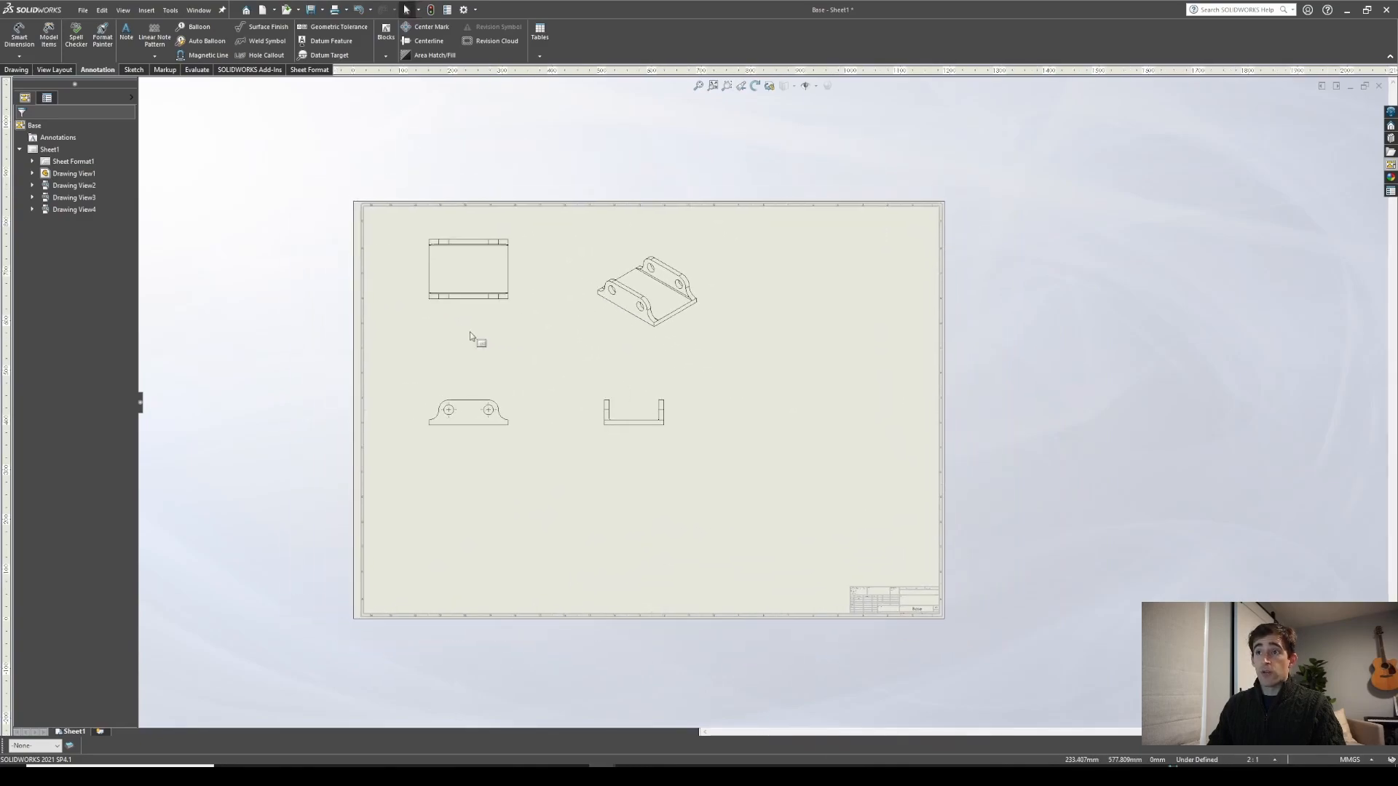
scroll(469, 335, "down", 1)
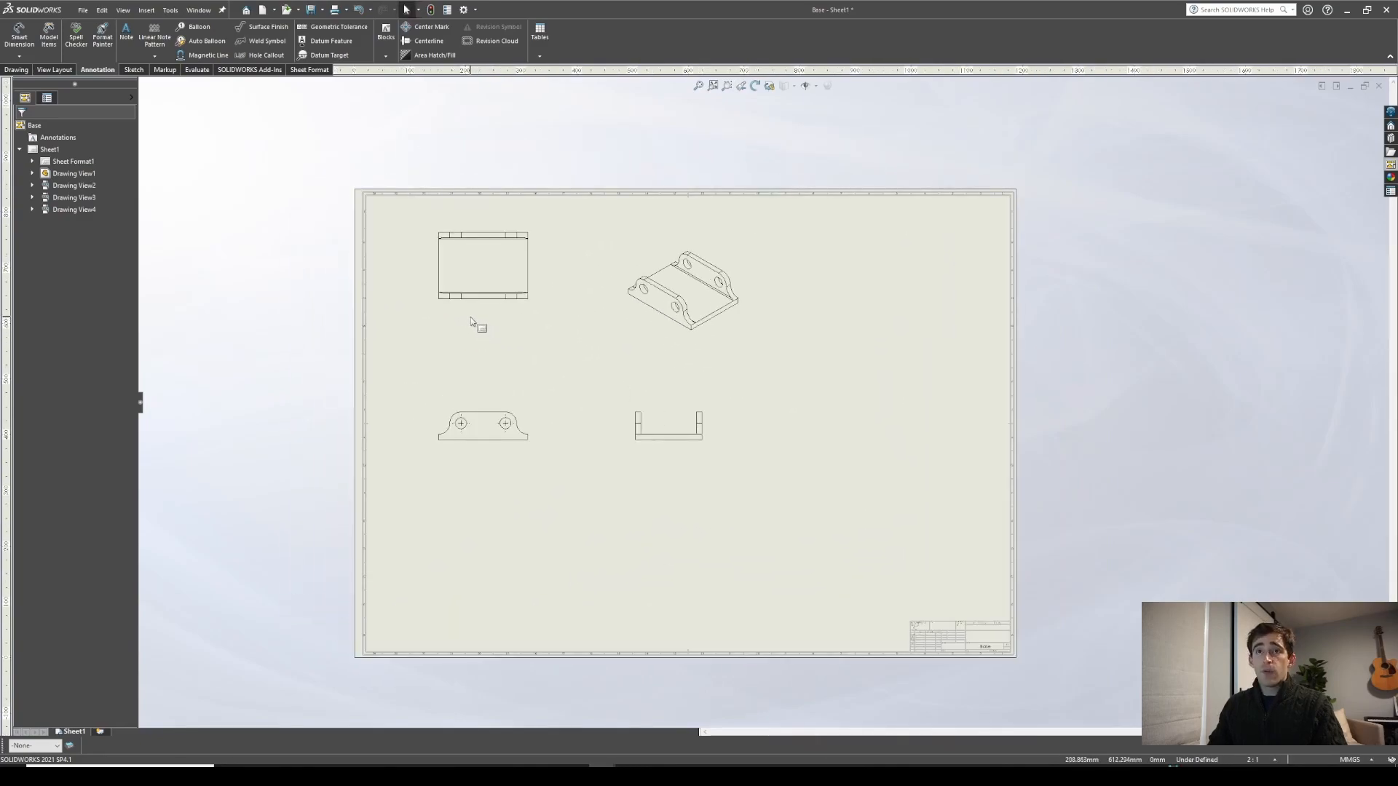
Step: Open the properties of Sheet1
right_click(51, 153)
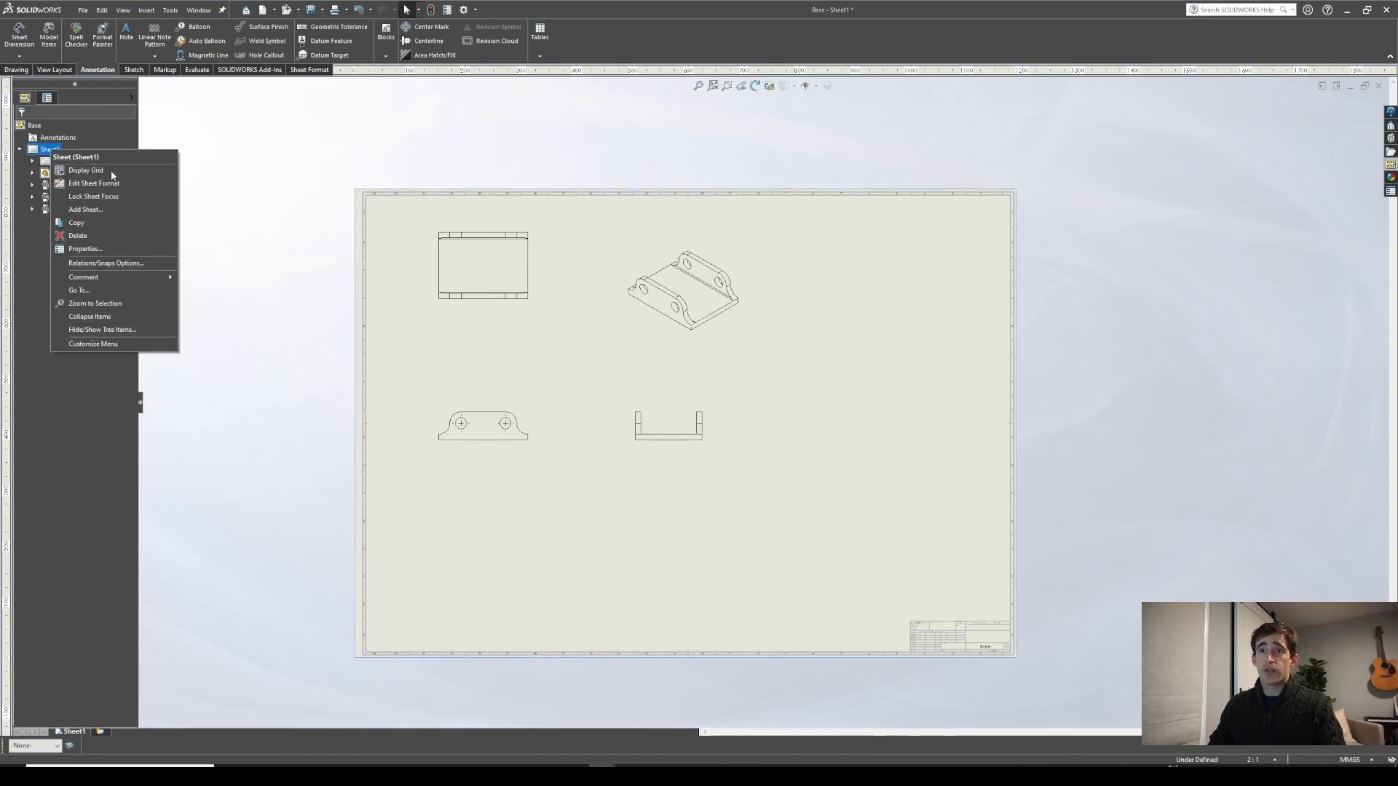
left_click(85, 249)
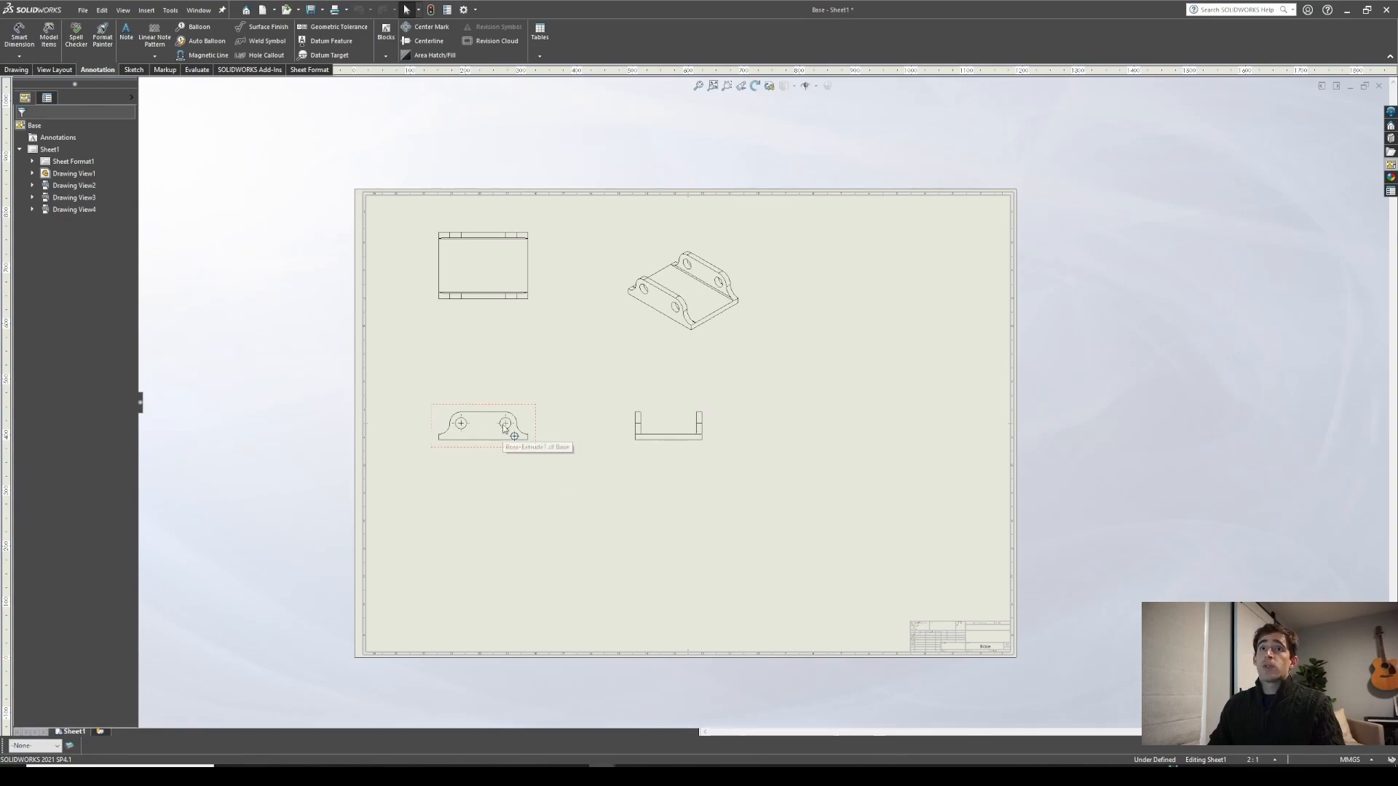
Step: Import the model items from the entire model into all drawing views, with duplicates eliminated
left_click(49, 37)
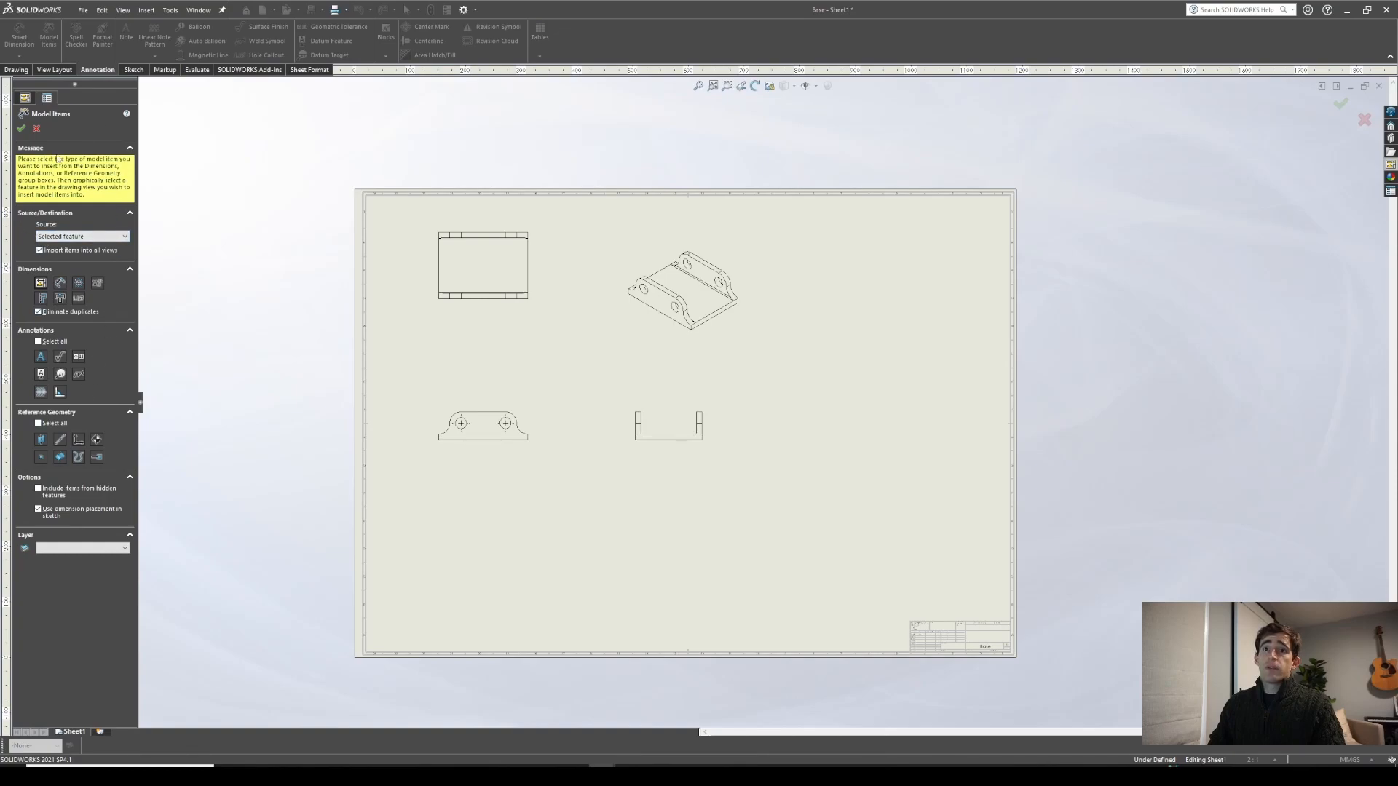
left_click(102, 237)
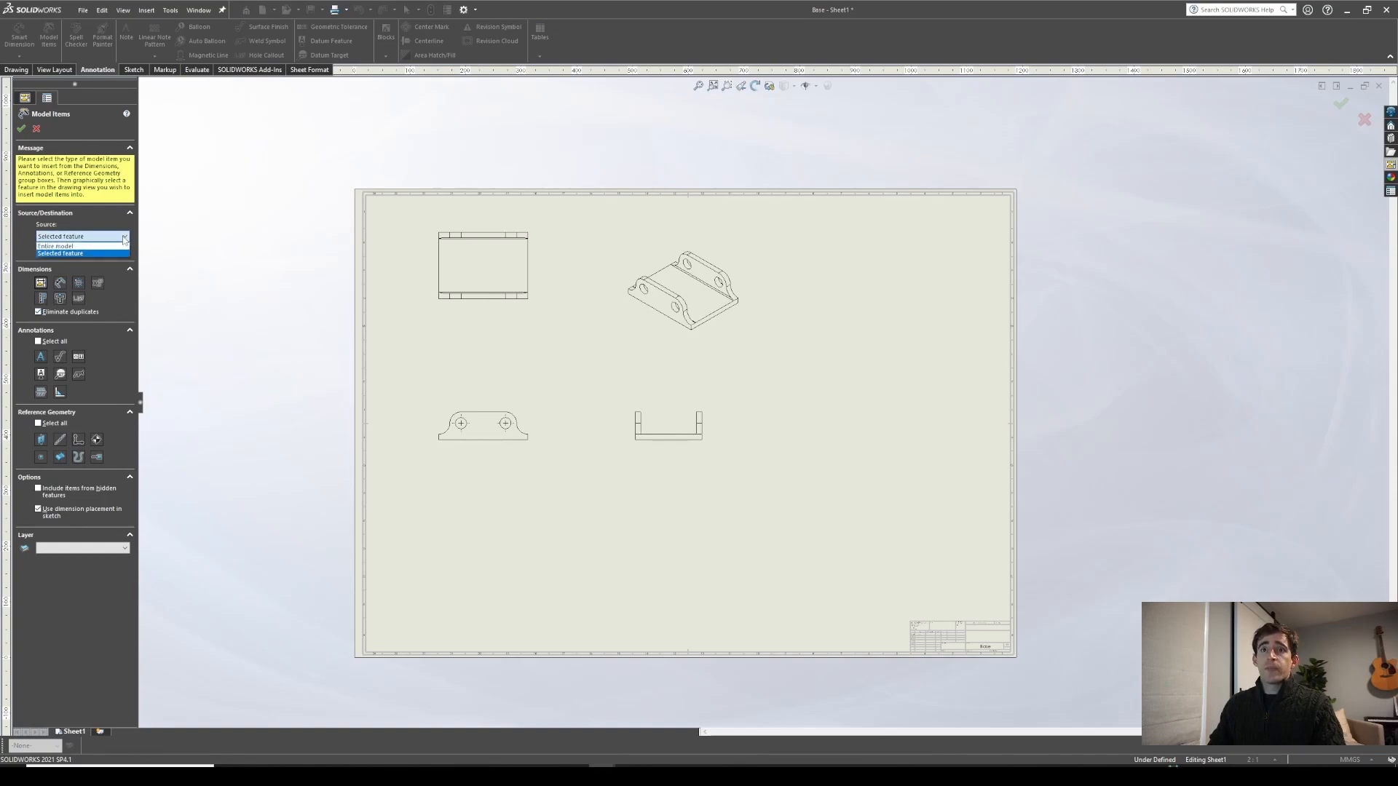
left_click(73, 246)
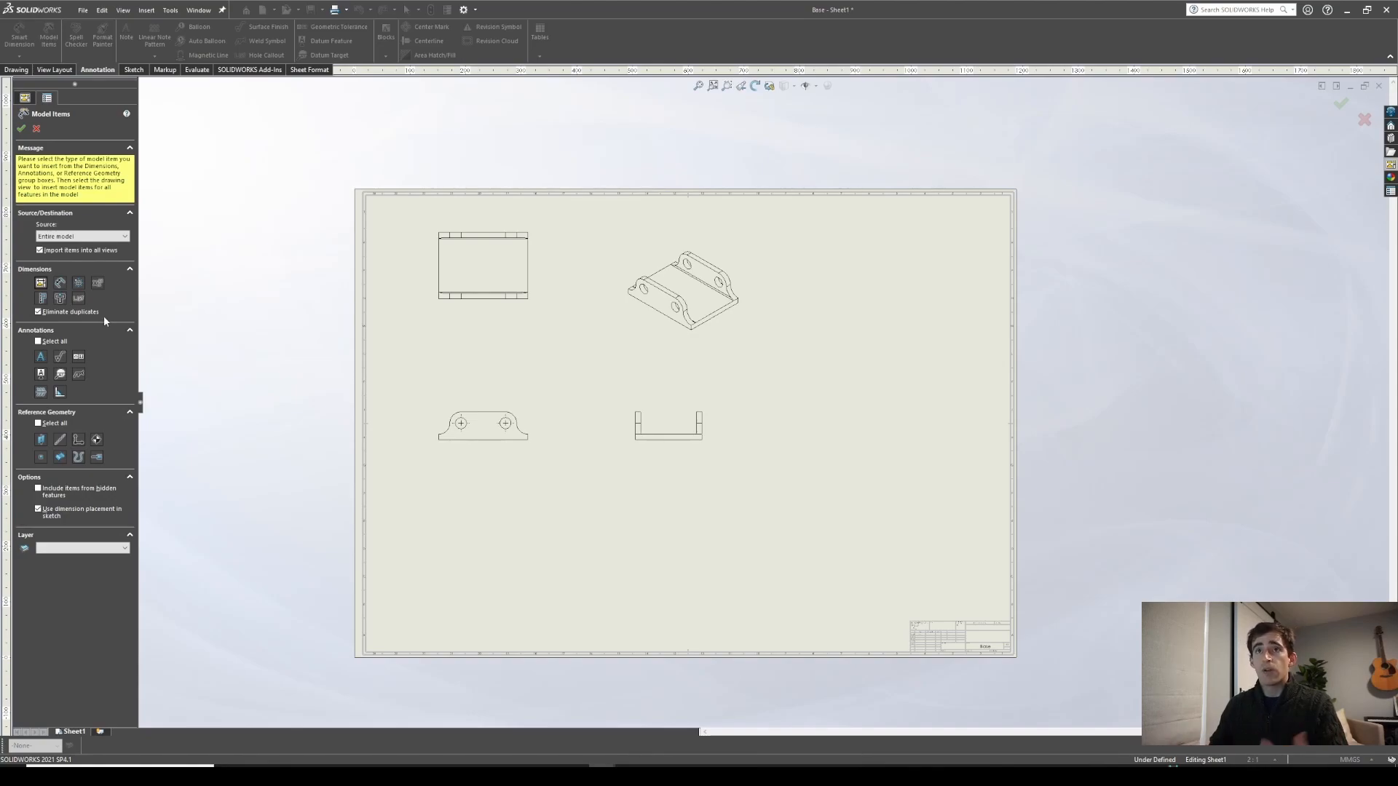
left_click(22, 129)
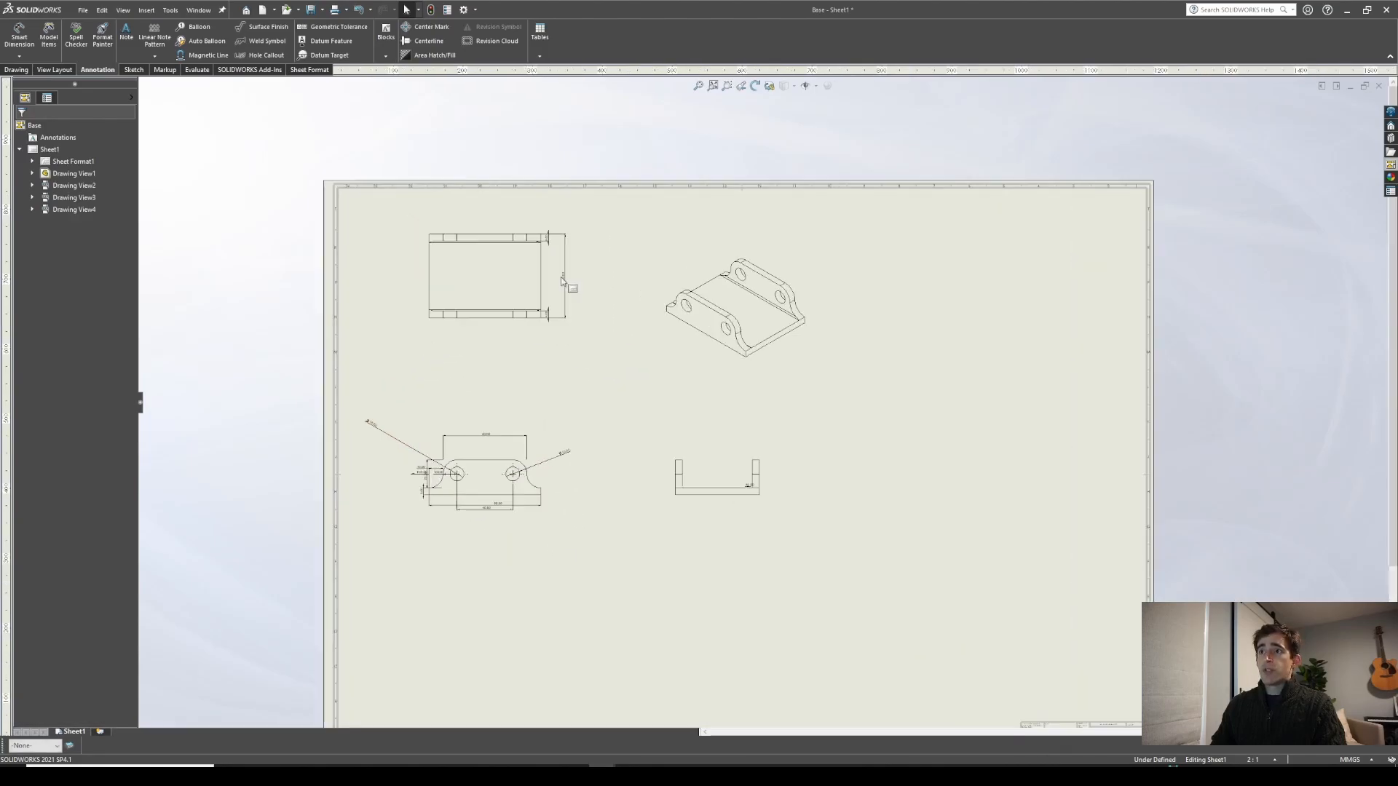
Step: Move the top view's overall depth dimension farther out and pull its two wall thickness dimensions clear of the geometry
scroll(568, 320, "down", 3)
scroll(556, 245, "down", 1)
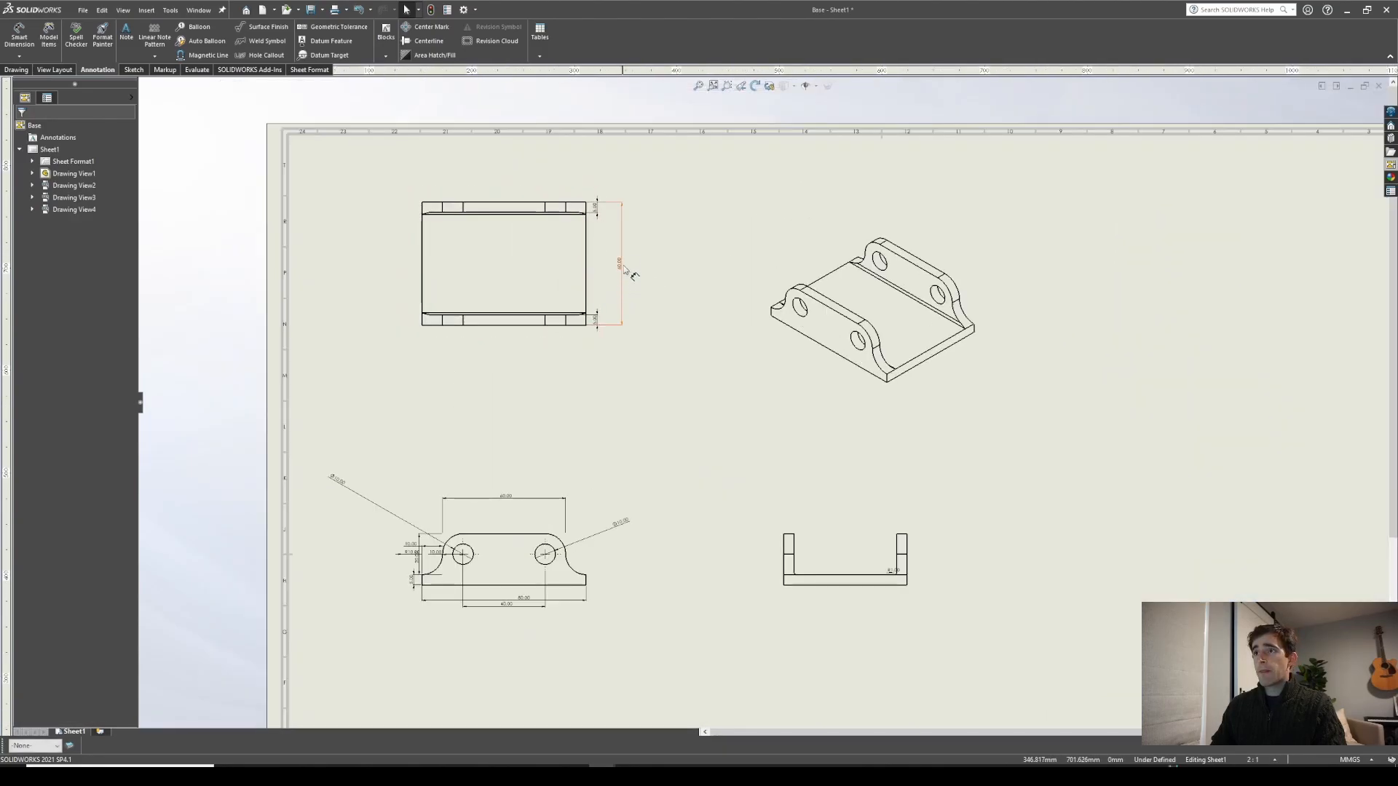
left_click_drag(624, 271, 657, 280)
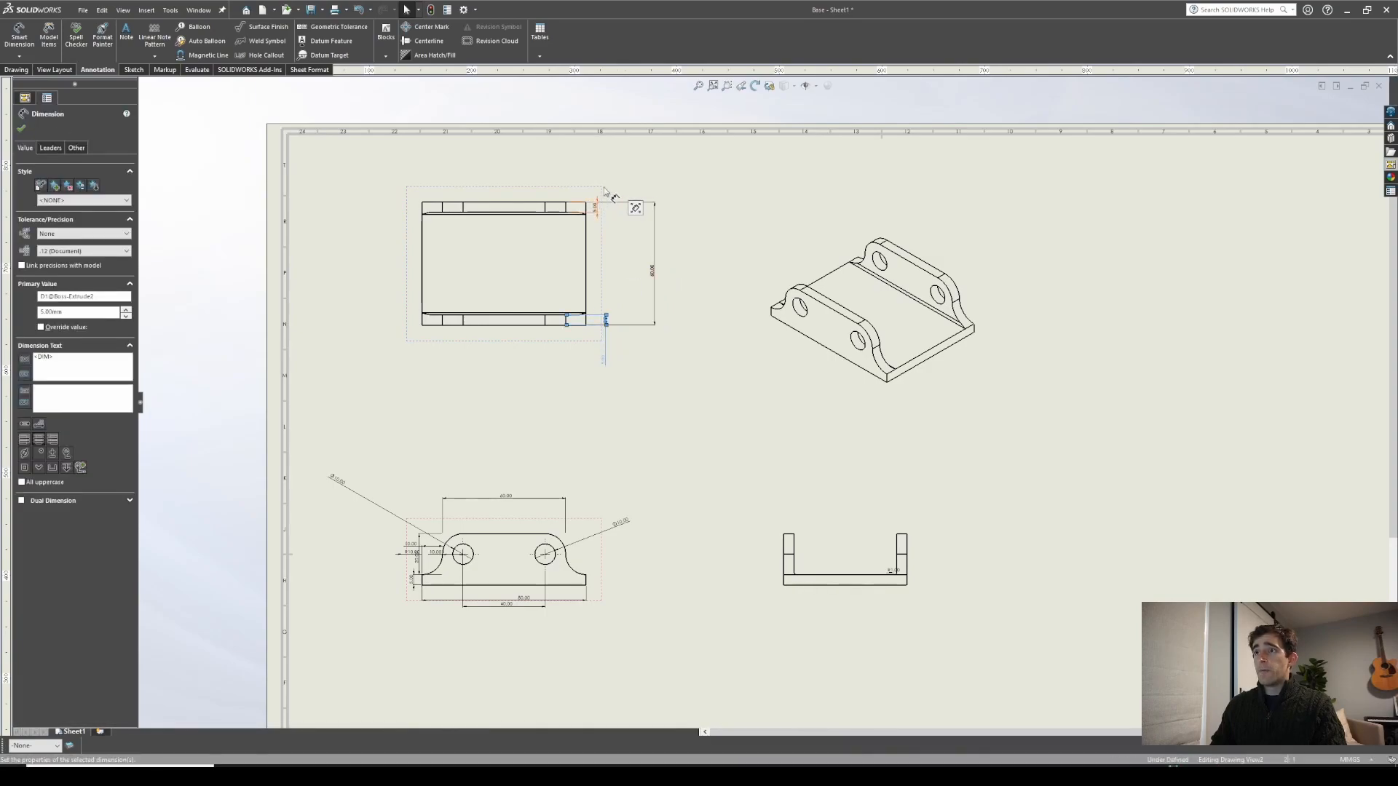
left_click_drag(595, 206, 610, 185)
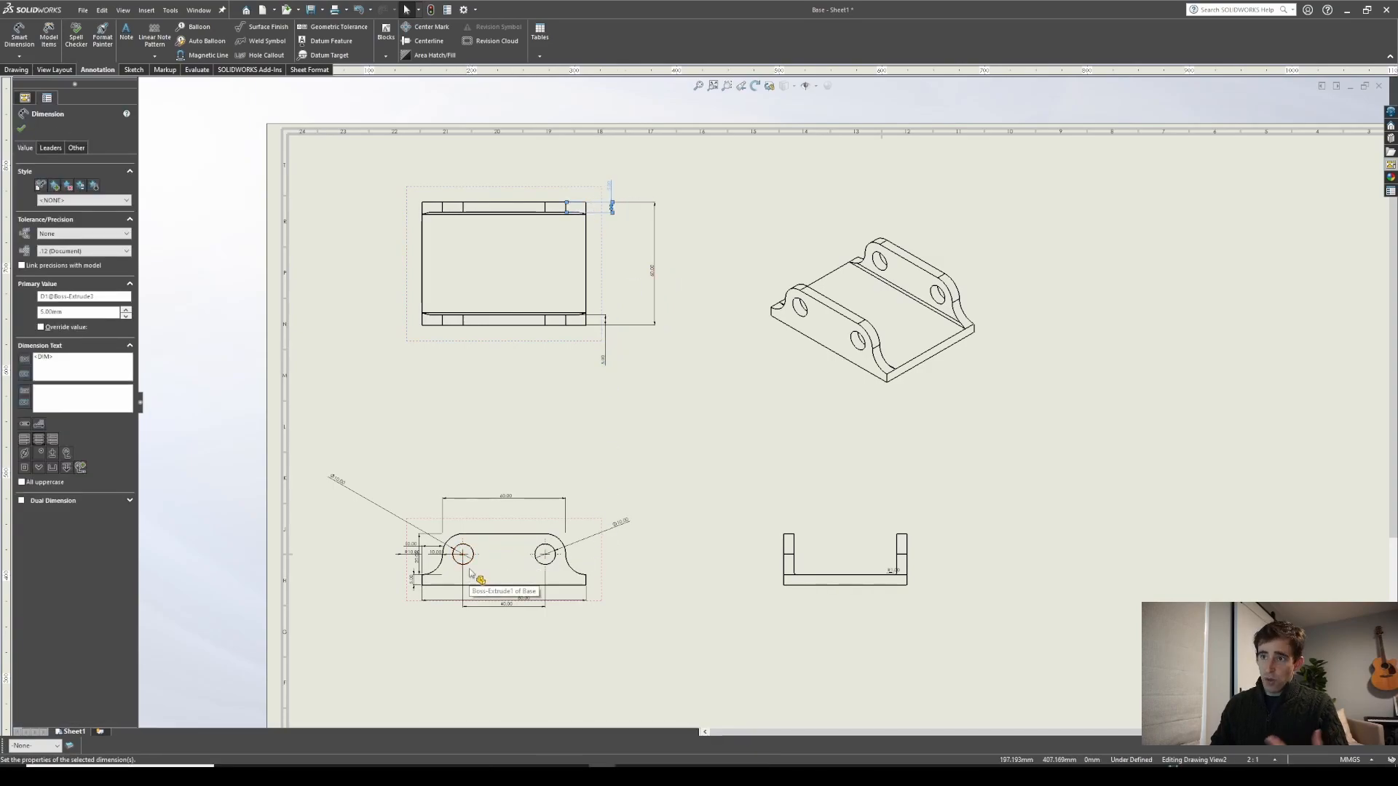
Step: Move the front view's 20 mm height dimension between the holes and the side view's R1.00 dimension into the open channel
scroll(480, 583, "down", 4)
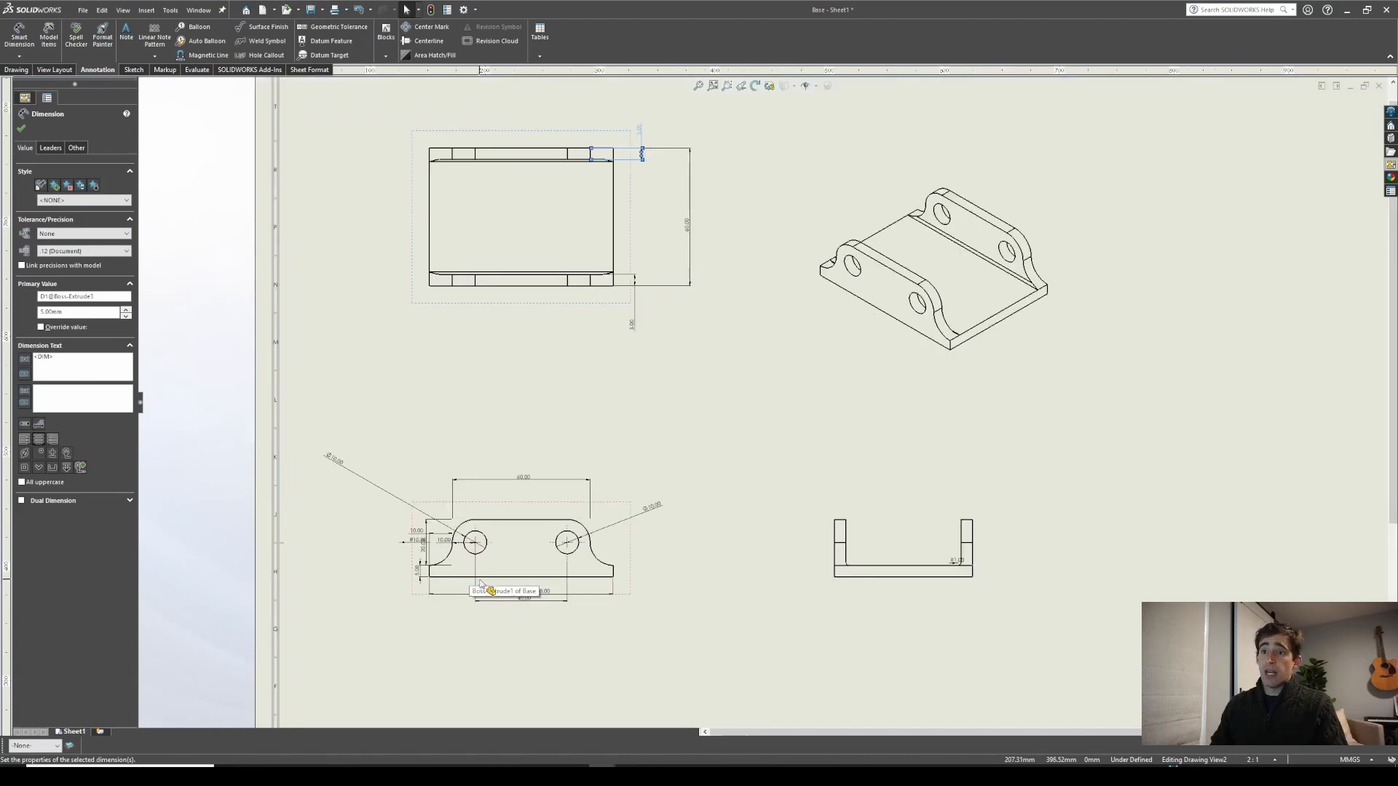
scroll(400, 550, "down", 2)
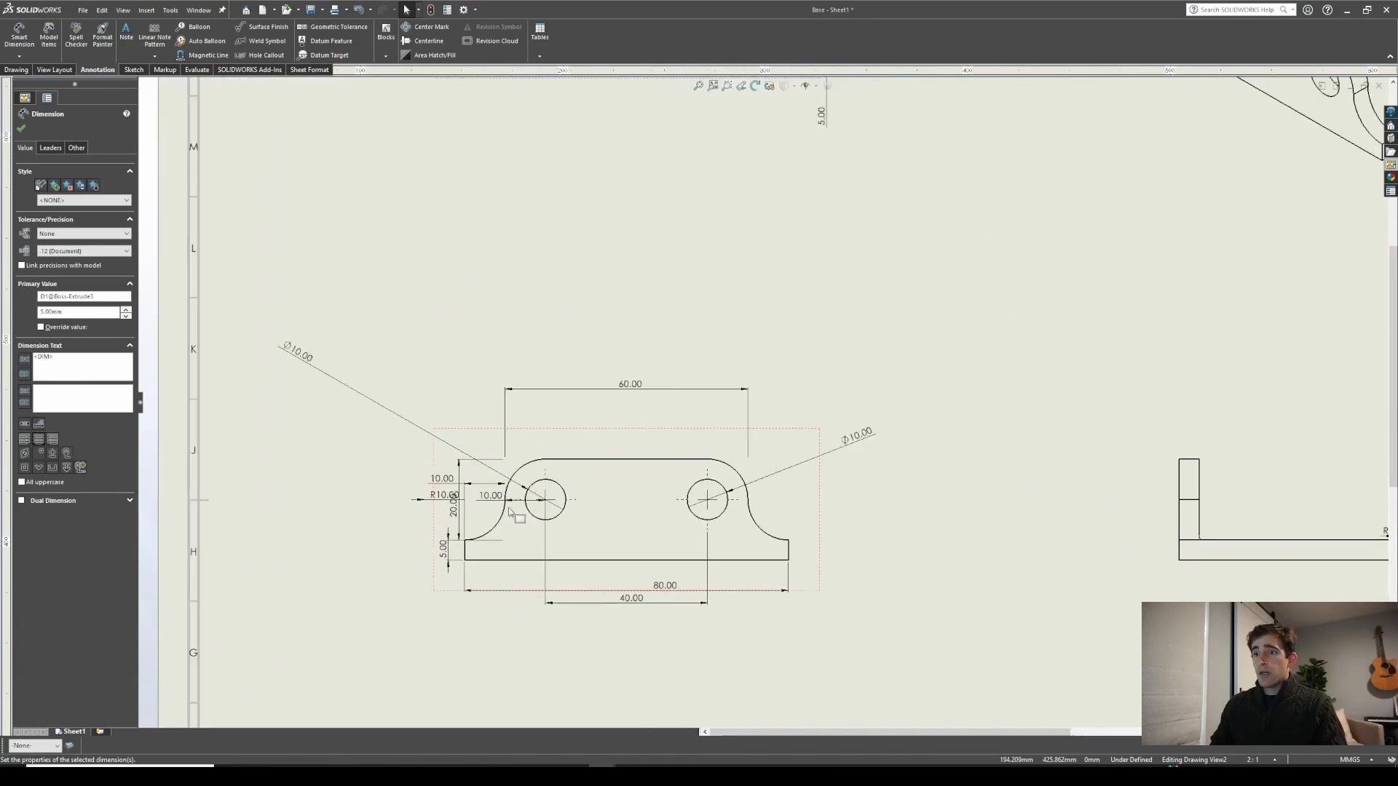
mouse_move(445, 495)
left_mouse_down()
mouse_move(398, 521)
mouse_move(411, 494)
mouse_move(393, 481)
mouse_move(657, 504)
left_mouse_up()
scroll(657, 504, "up", 2)
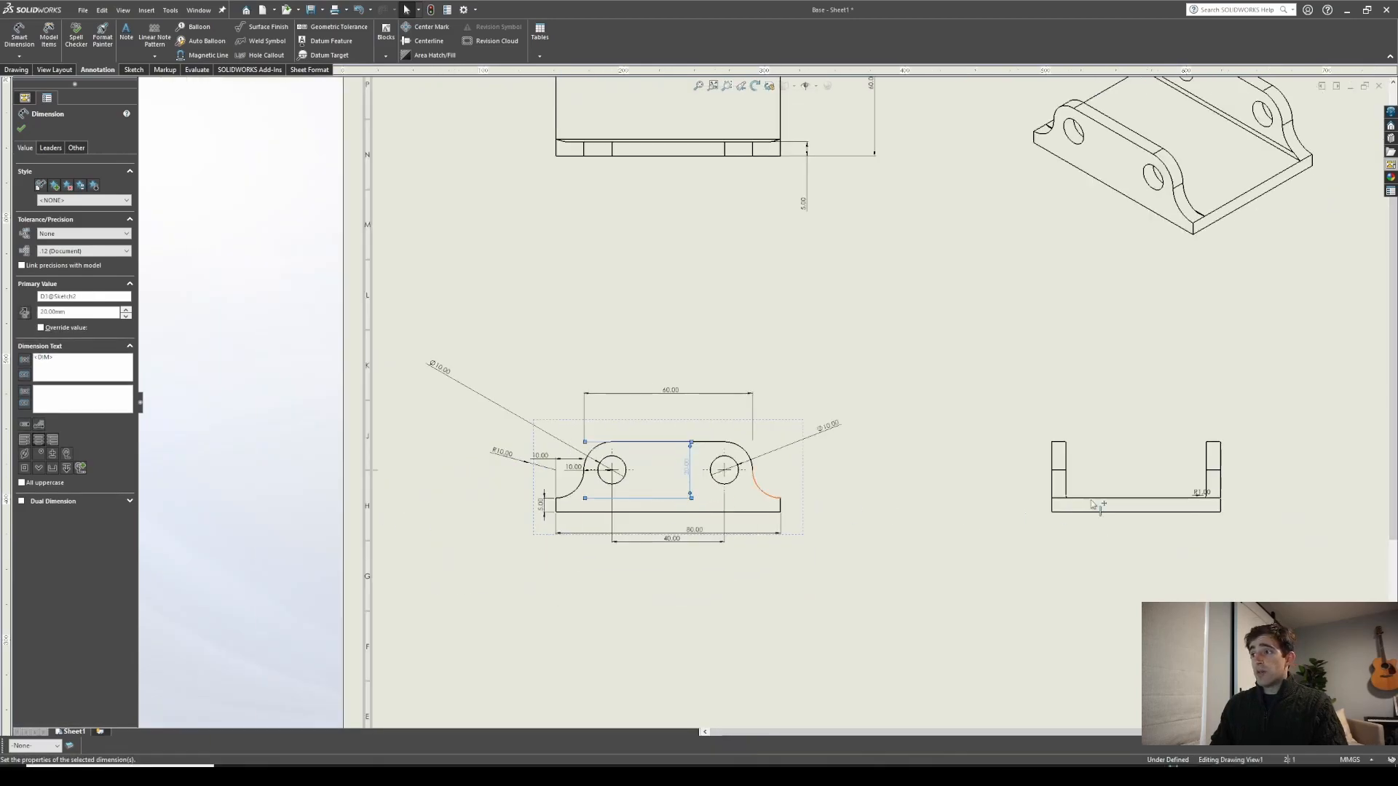
left_click_drag(1203, 492, 1180, 470)
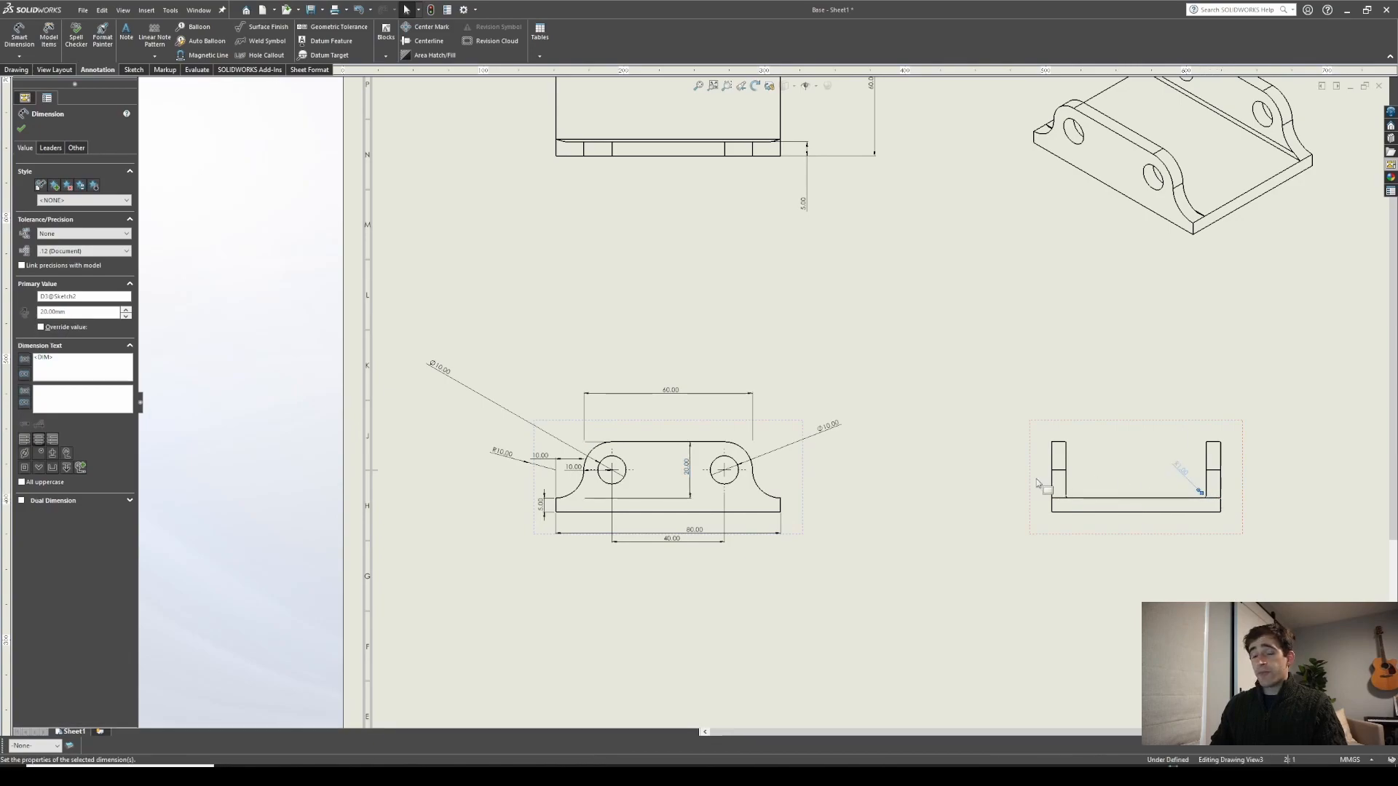
Step: Copy the front view's 20 mm height dimension to the side view and delete the original from the front view
left_click_drag(686, 477, 676, 487)
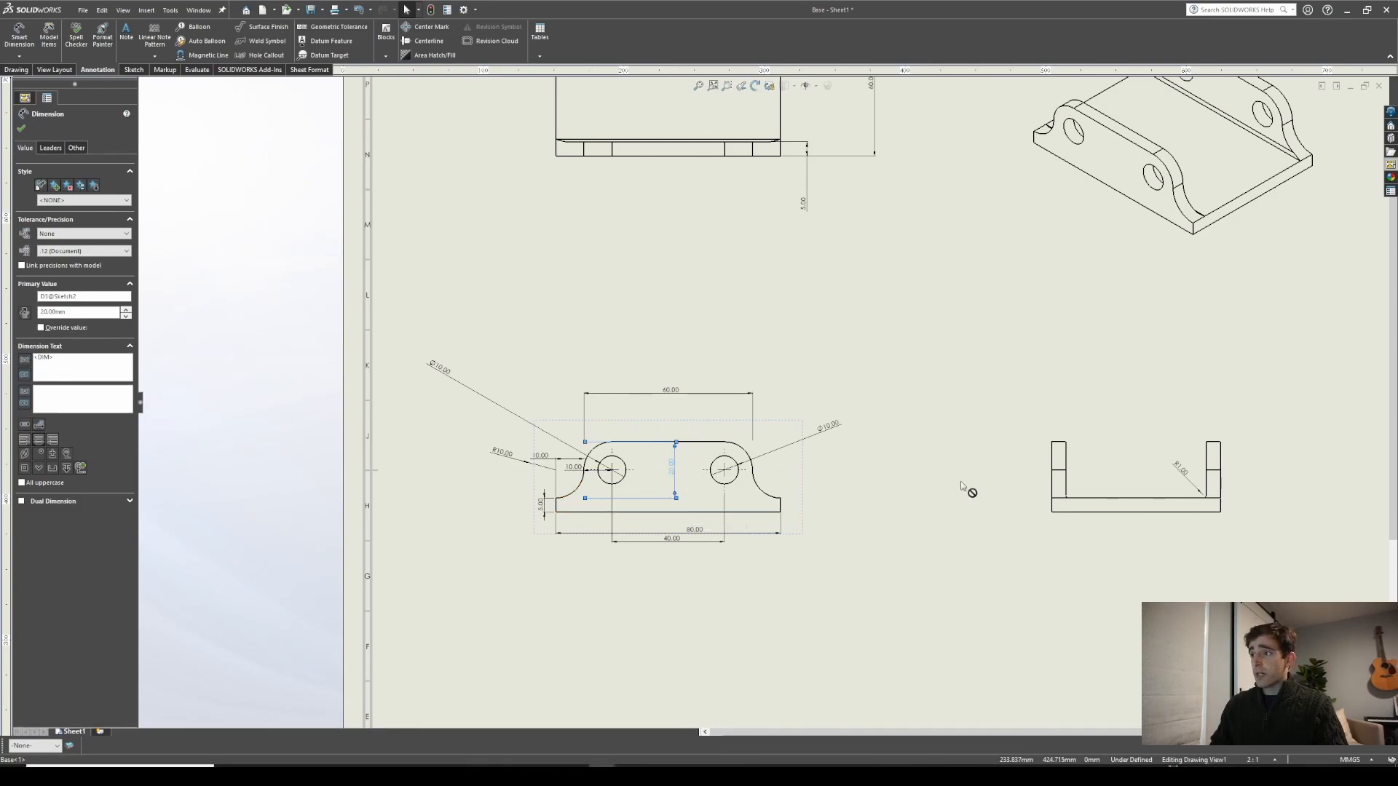
left_click_drag(1105, 485, 1105, 484, "ctrl")
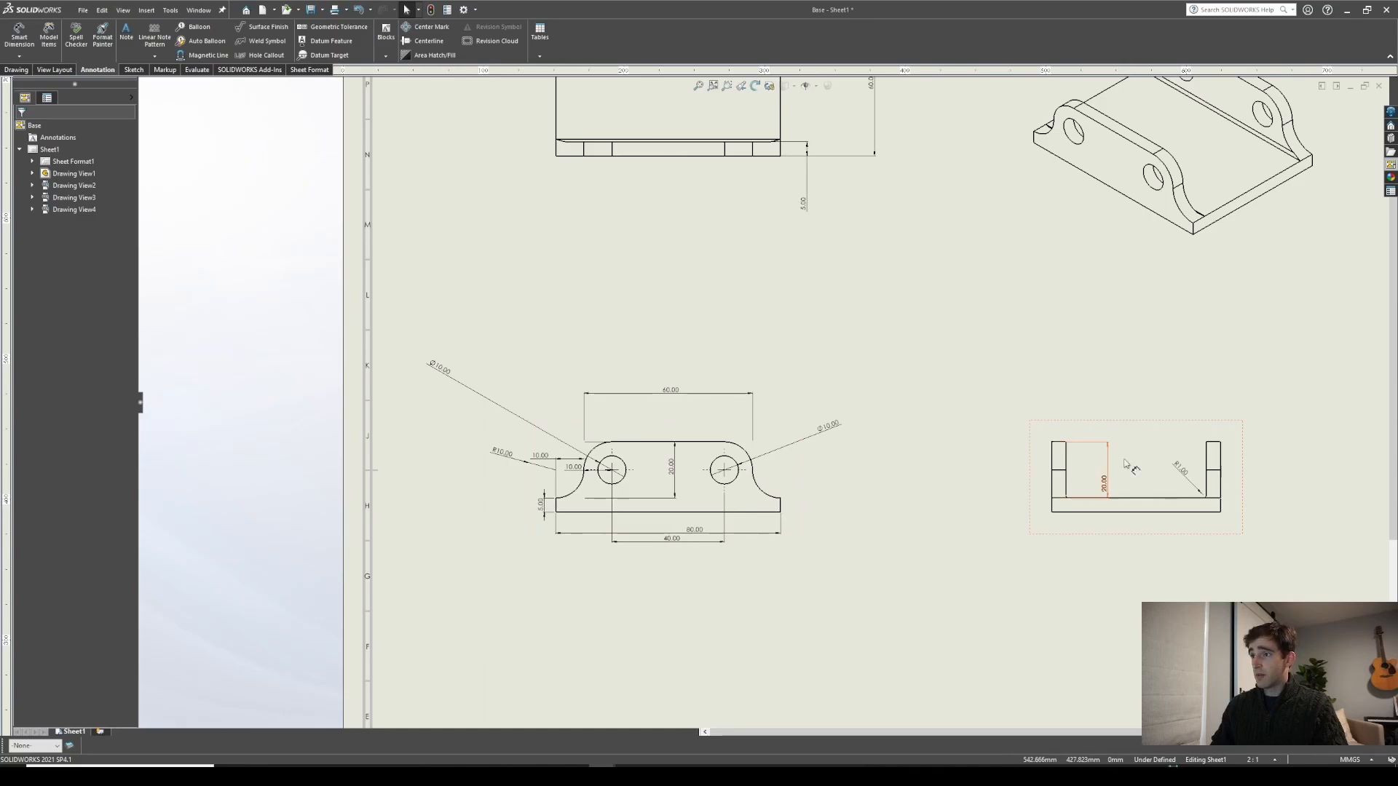
left_click(673, 484)
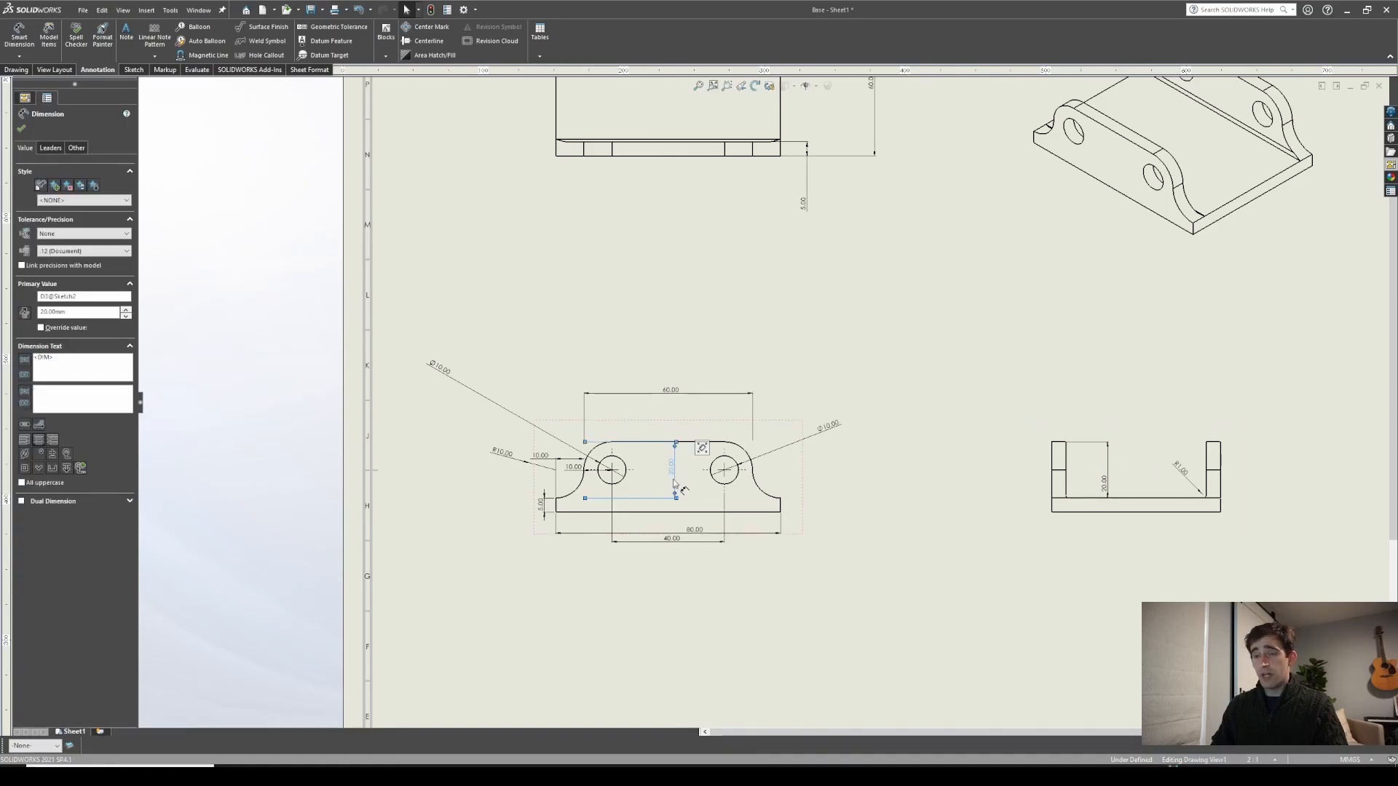
scroll(672, 483, "down", 1)
key("Delete")
Step: Move the front view's hole spacing dimension above the part and the left hole's horizontal offset dimension below it
left_click(675, 541)
left_click_drag(676, 541, 674, 399)
left_click(592, 525)
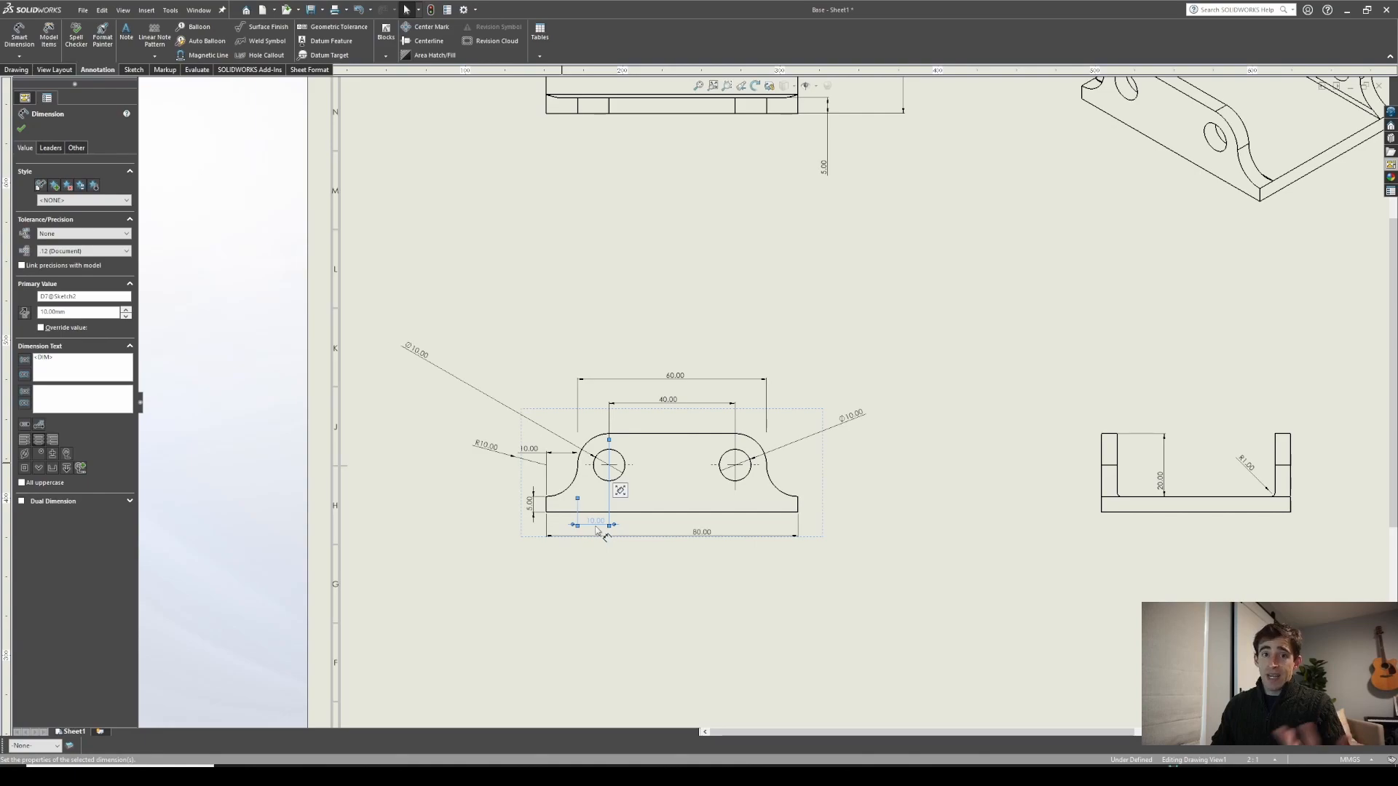
Step: Add "2X" before and "THROUGH HOLE" below the left hole's diameter dimension, and delete the right hole's diameter dimension
left_click(419, 351)
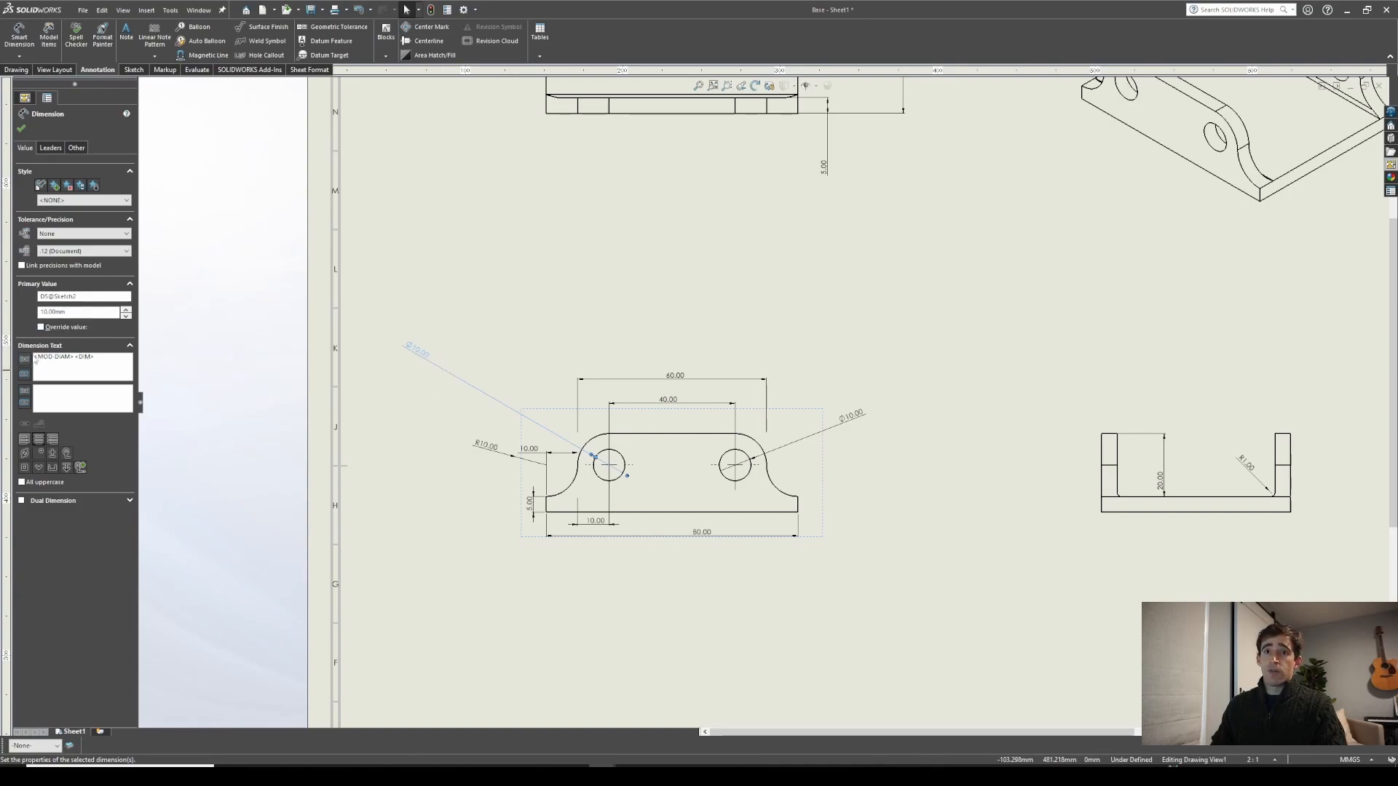
type("2X")
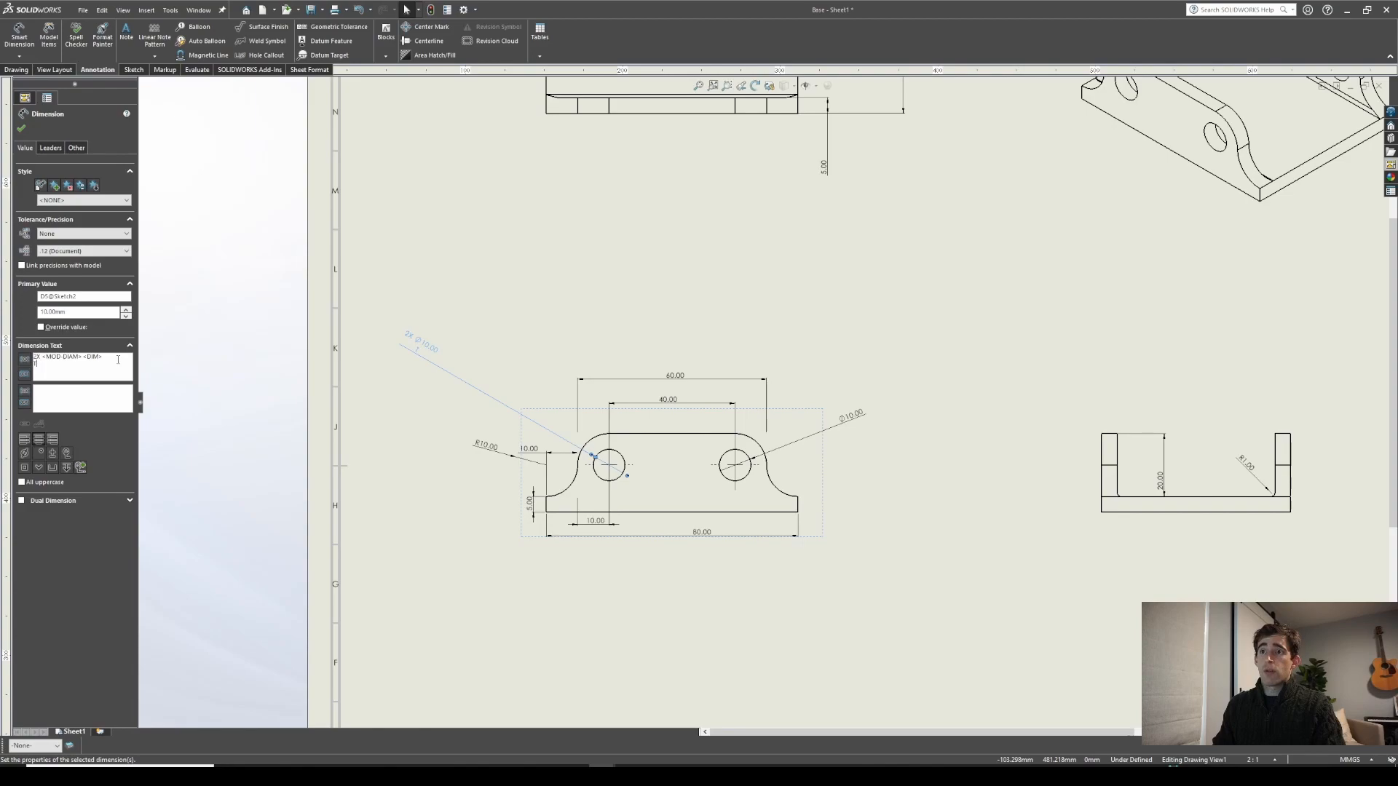
type("THROUGH HOLE")
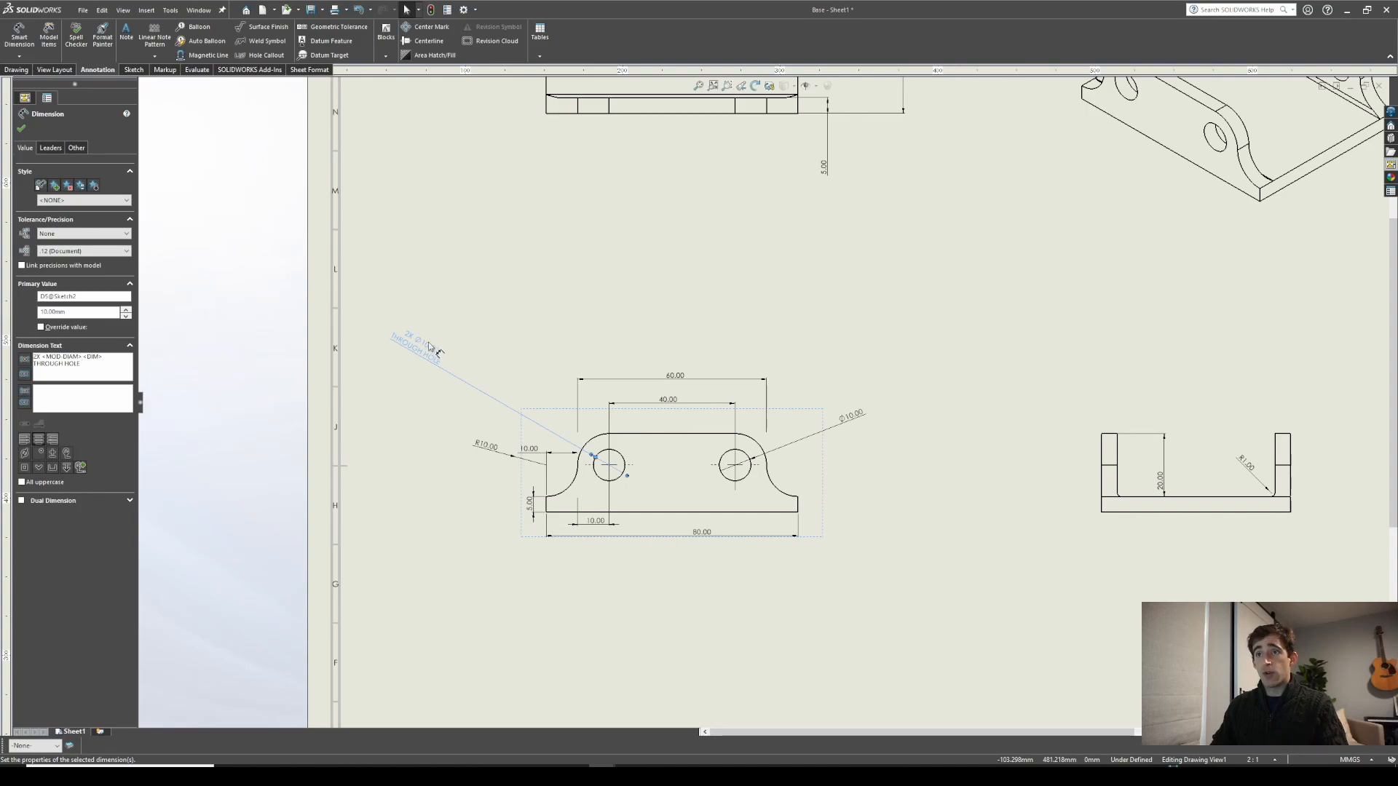
left_click(22, 132)
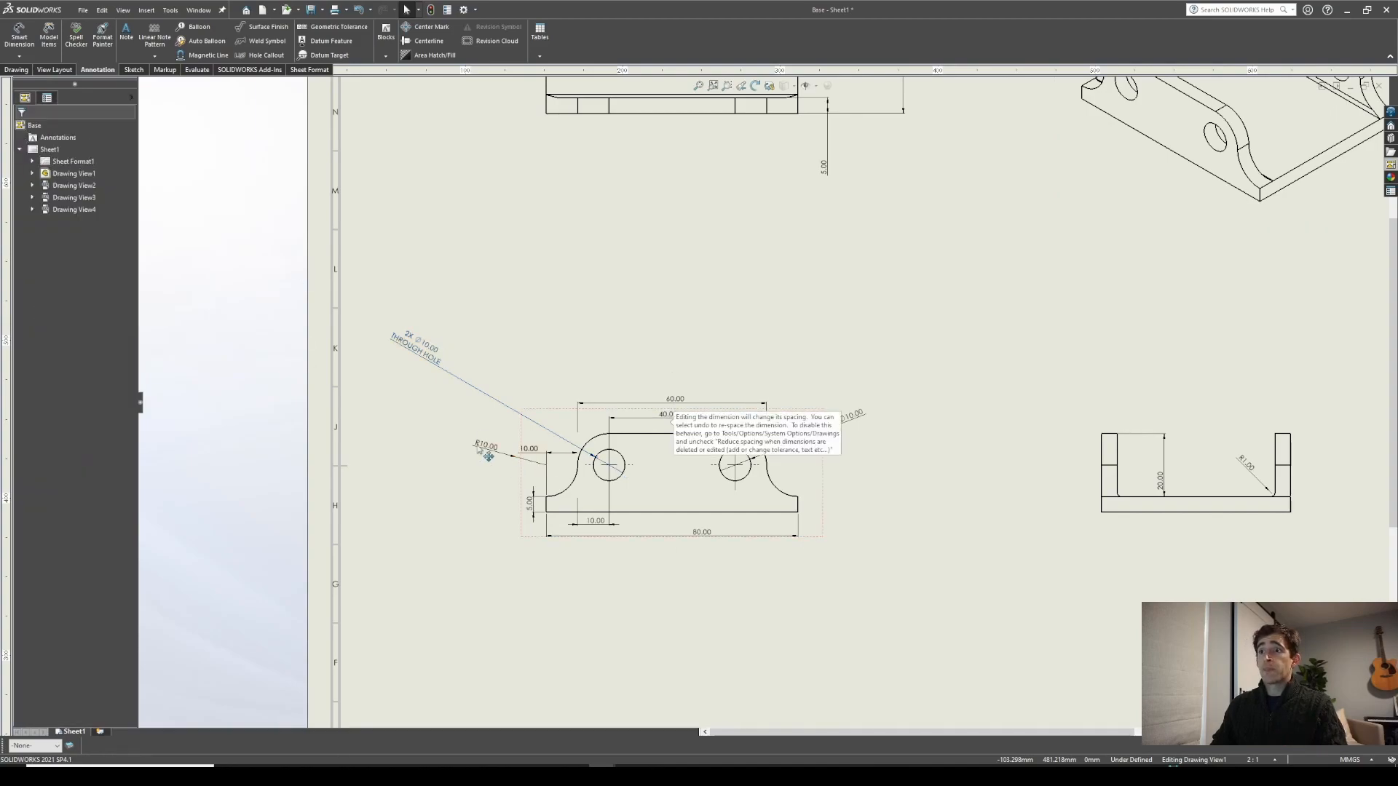
left_click(868, 420)
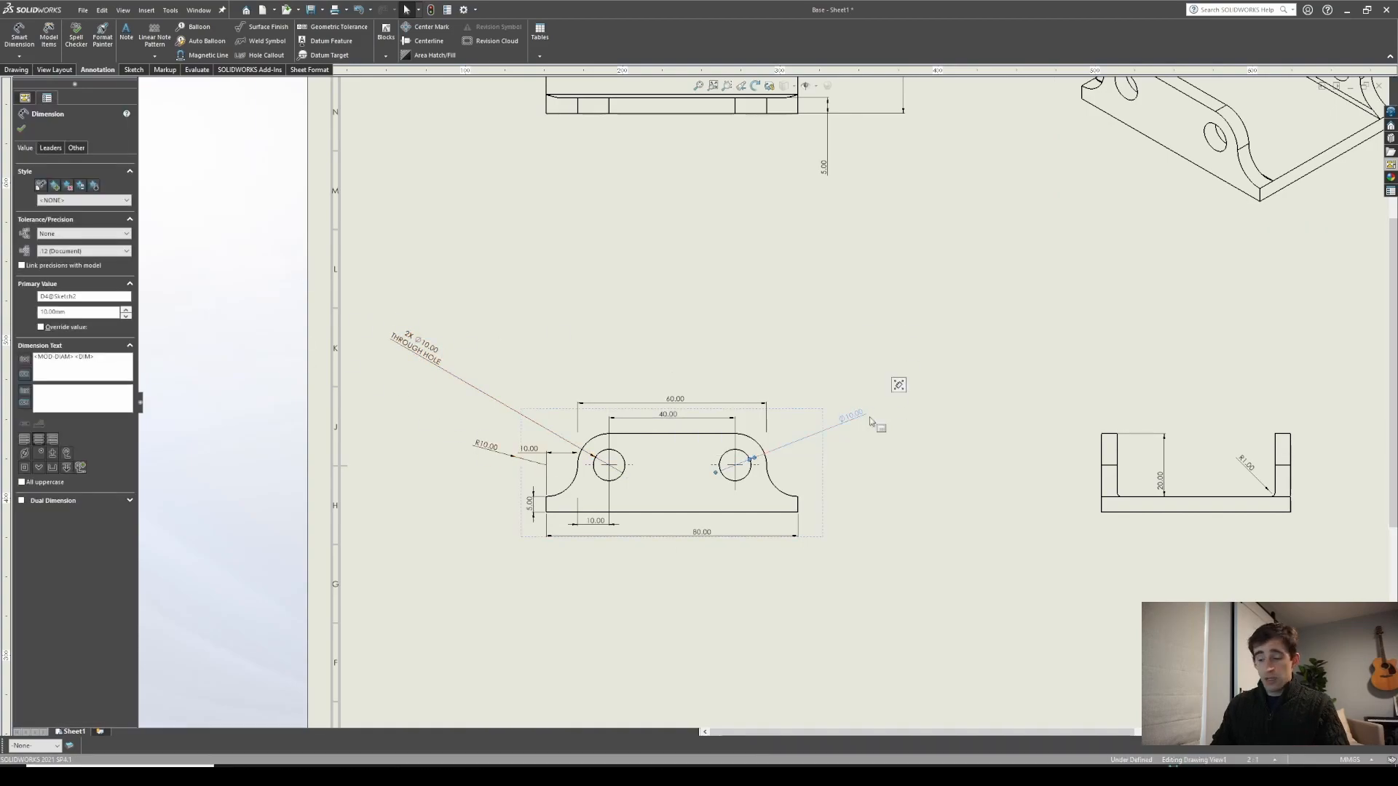
key("Delete")
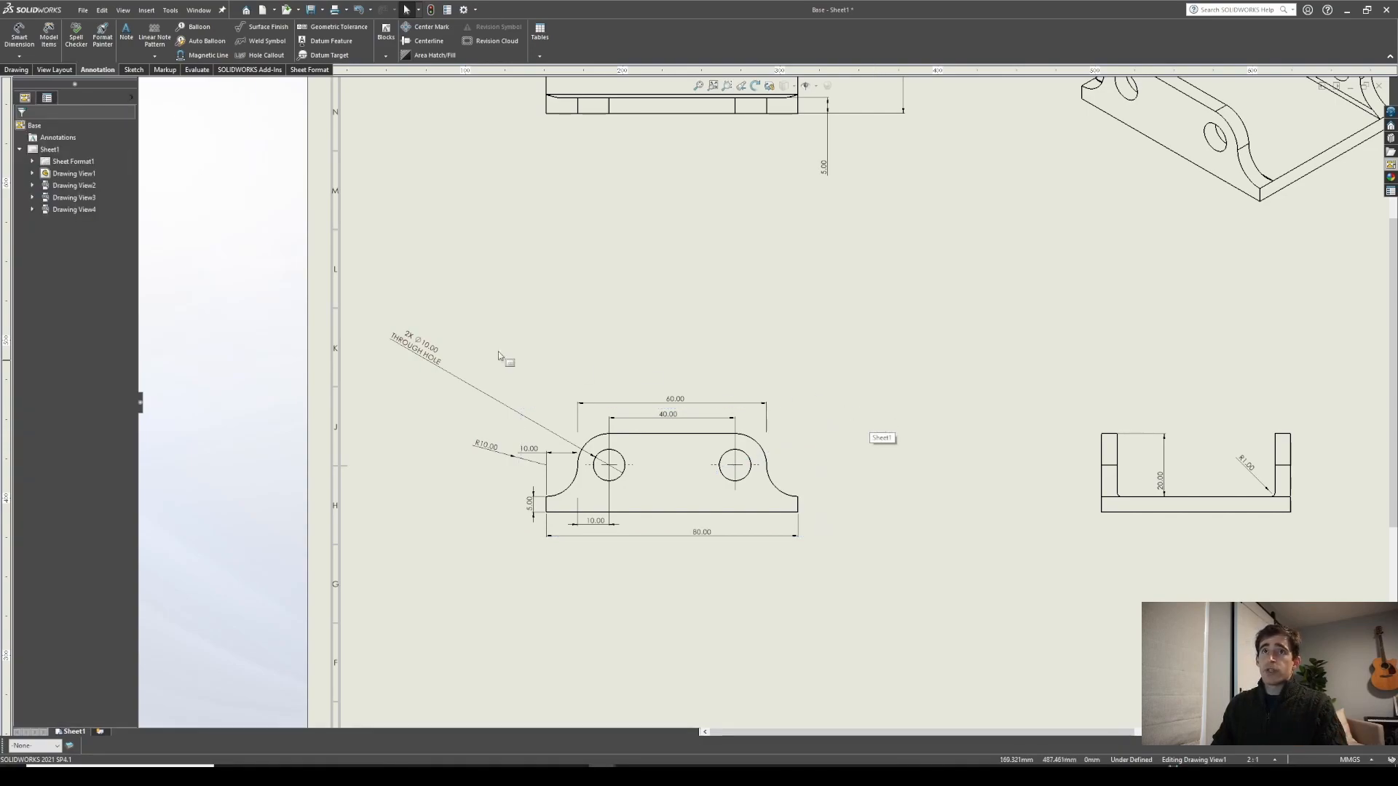
Step: Use Smart Dimension to dimension the front view's overall height from top edge to base, placed to the right of the part
left_click(19, 56)
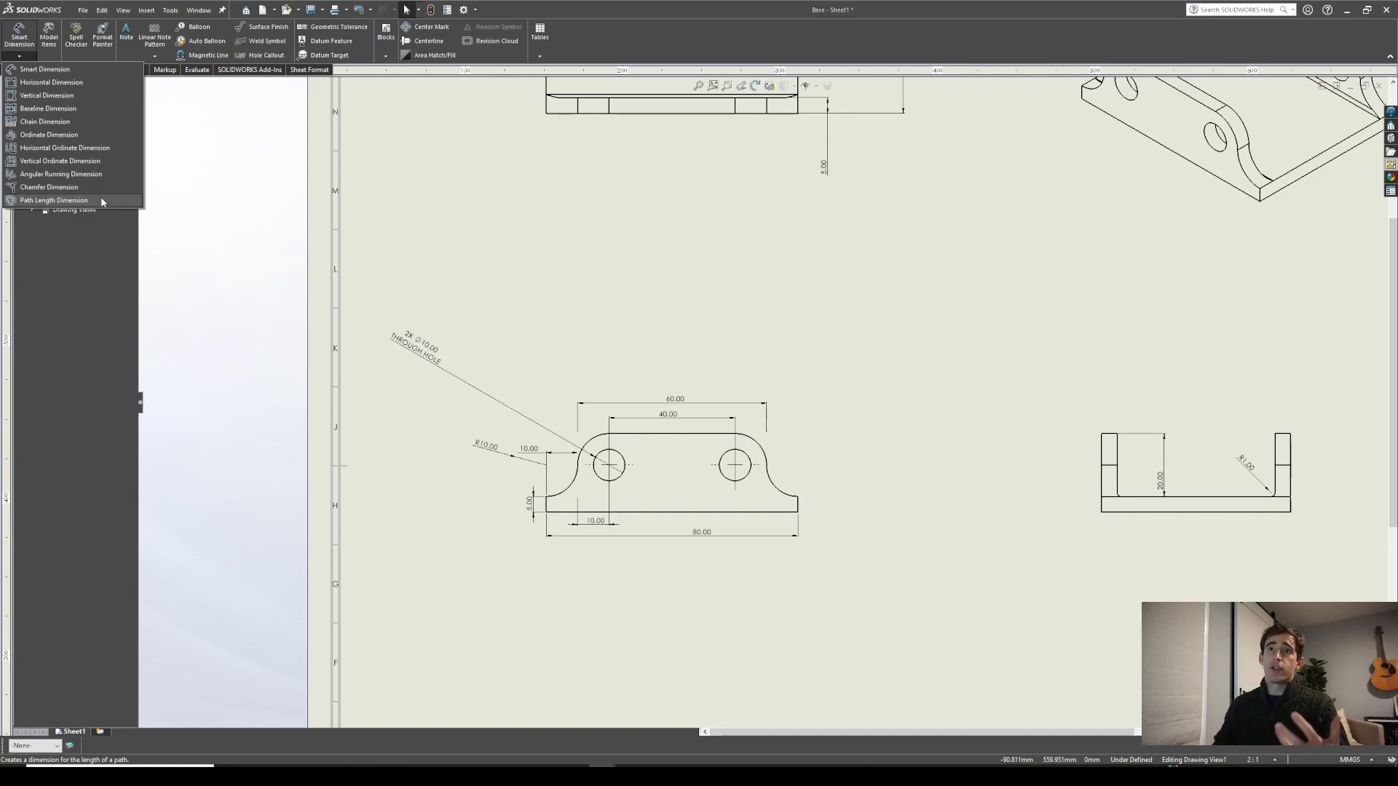
left_click(28, 70)
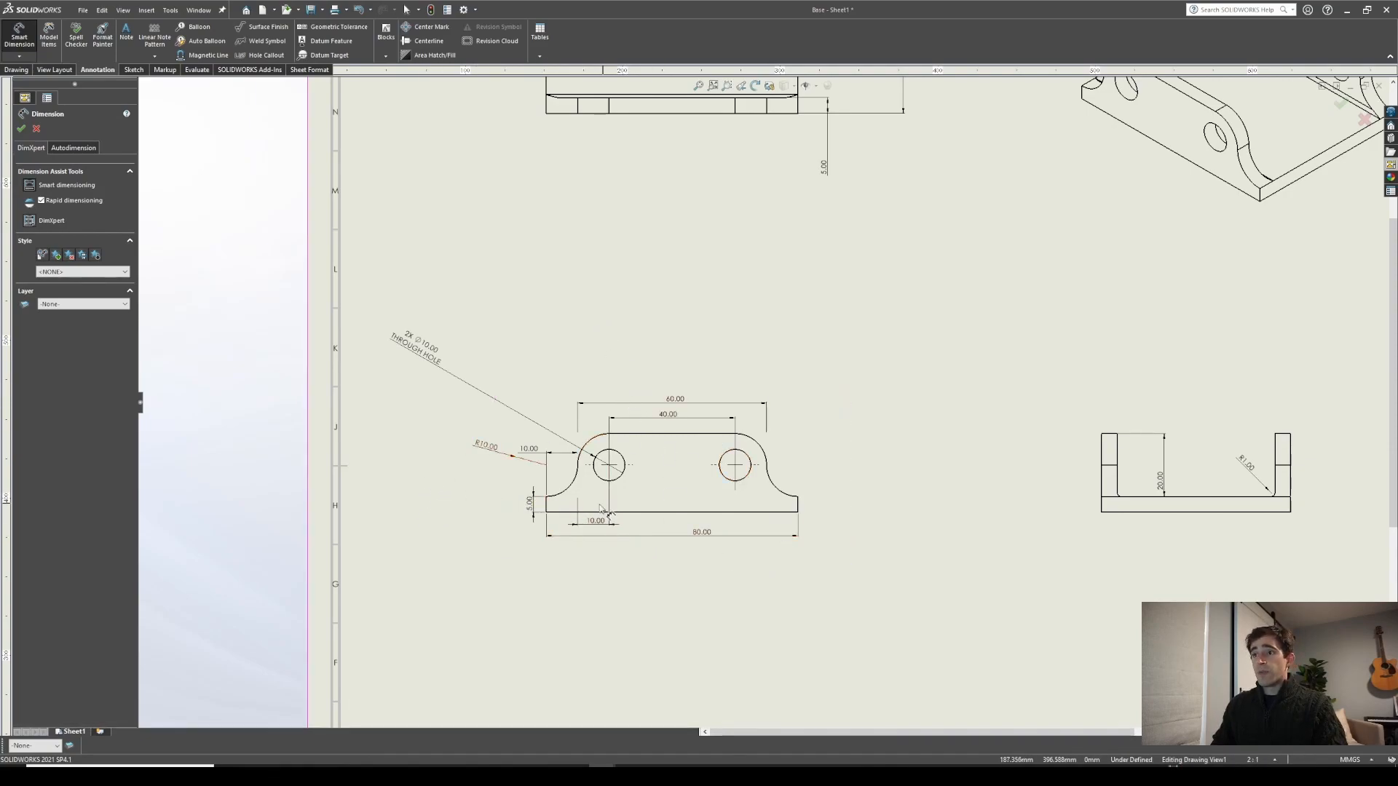
left_click(702, 434)
left_click(700, 512)
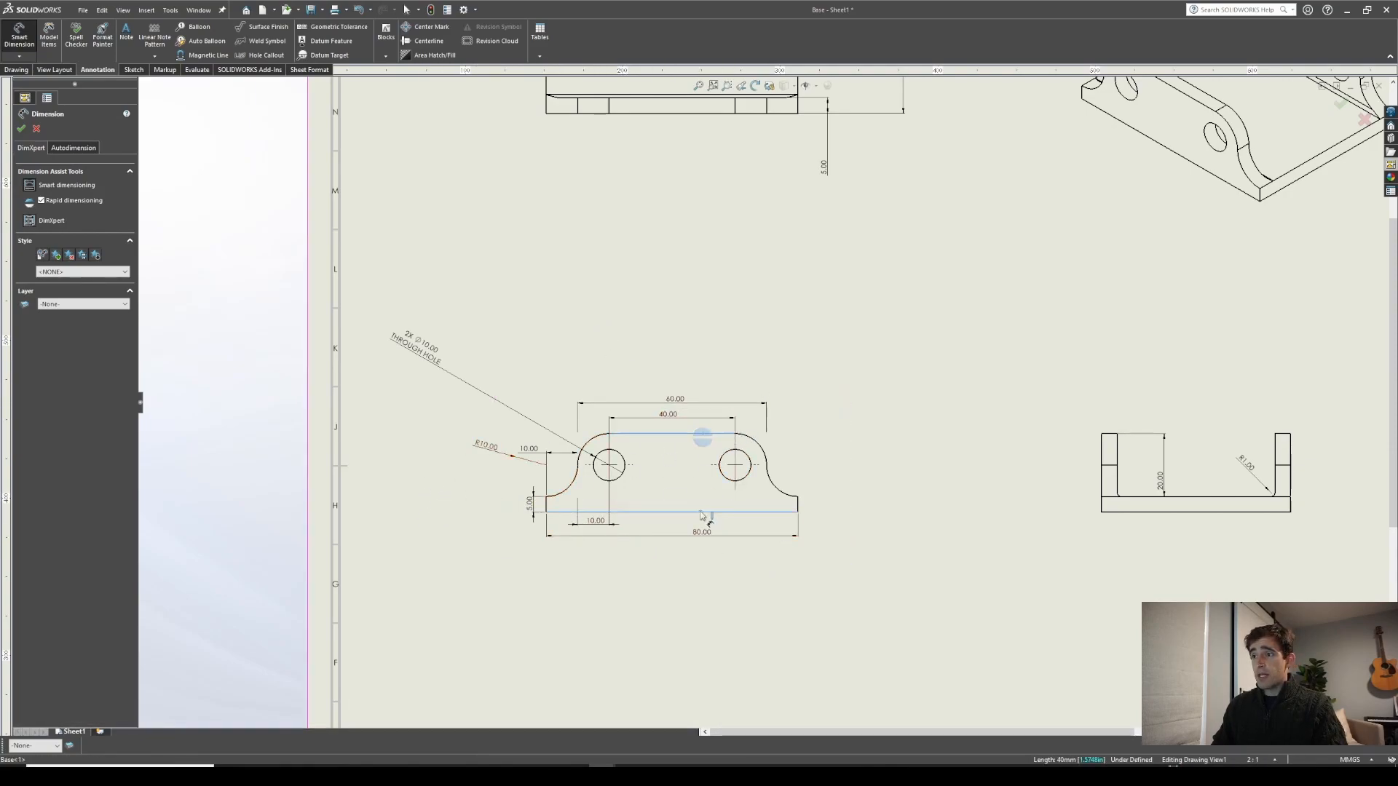
left_click(910, 406)
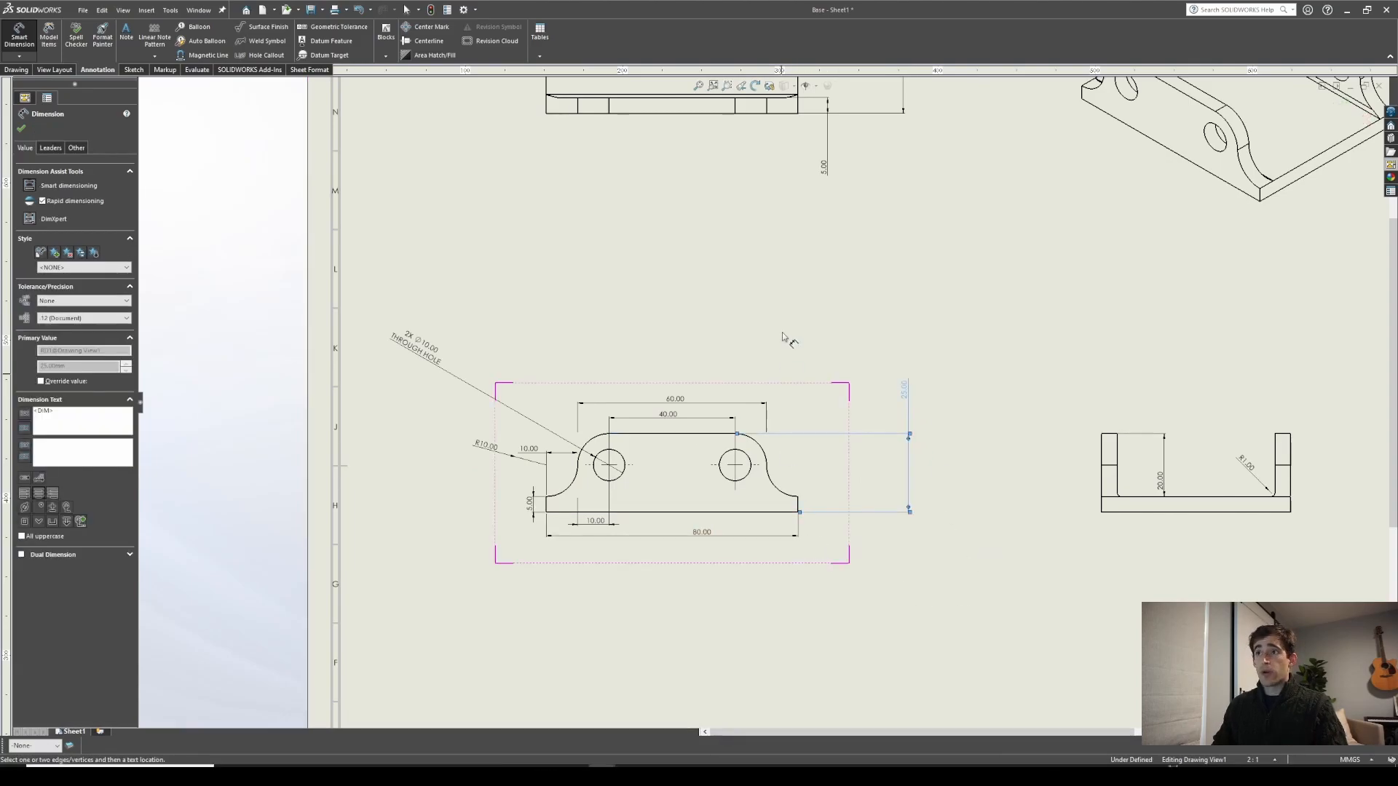
Step: Dimension the top view's left edge and the inner distance between its two side walls, placing both to the left
scroll(755, 454, "up", 5)
left_click(662, 250)
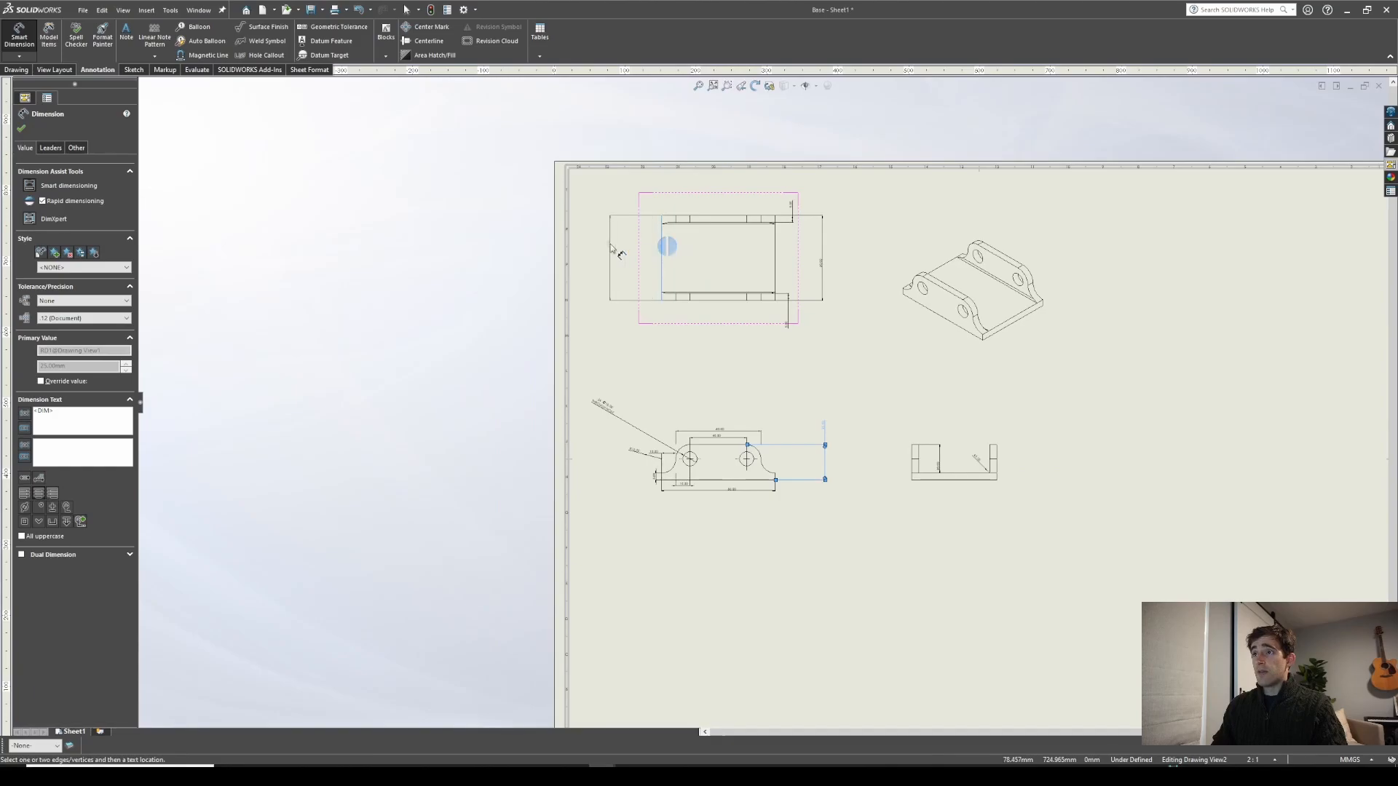
left_click(714, 223)
left_click(718, 293)
left_click(631, 261)
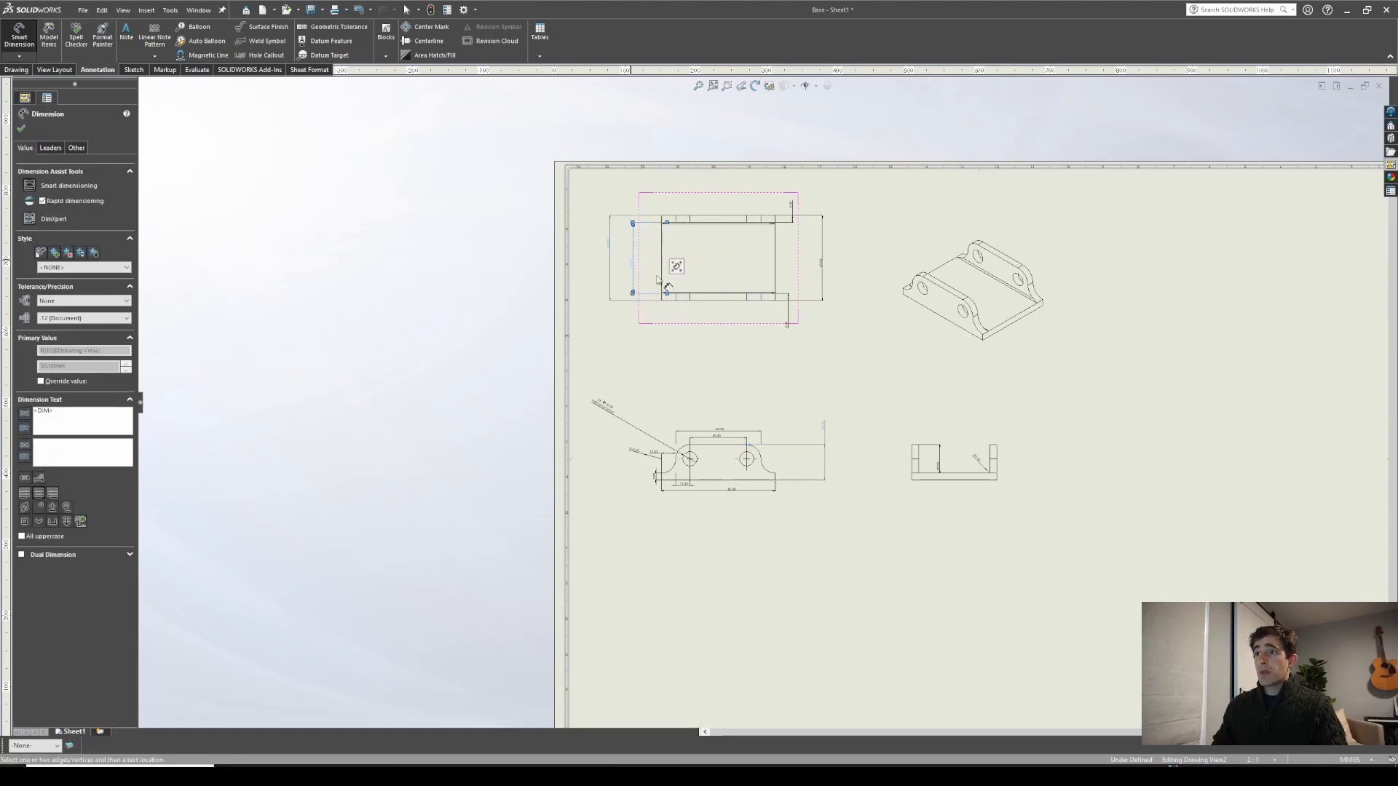
Step: Give the top view's inner wall distance dimension a symmetric tolerance of 0.10 mm
scroll(647, 301, "down", 6)
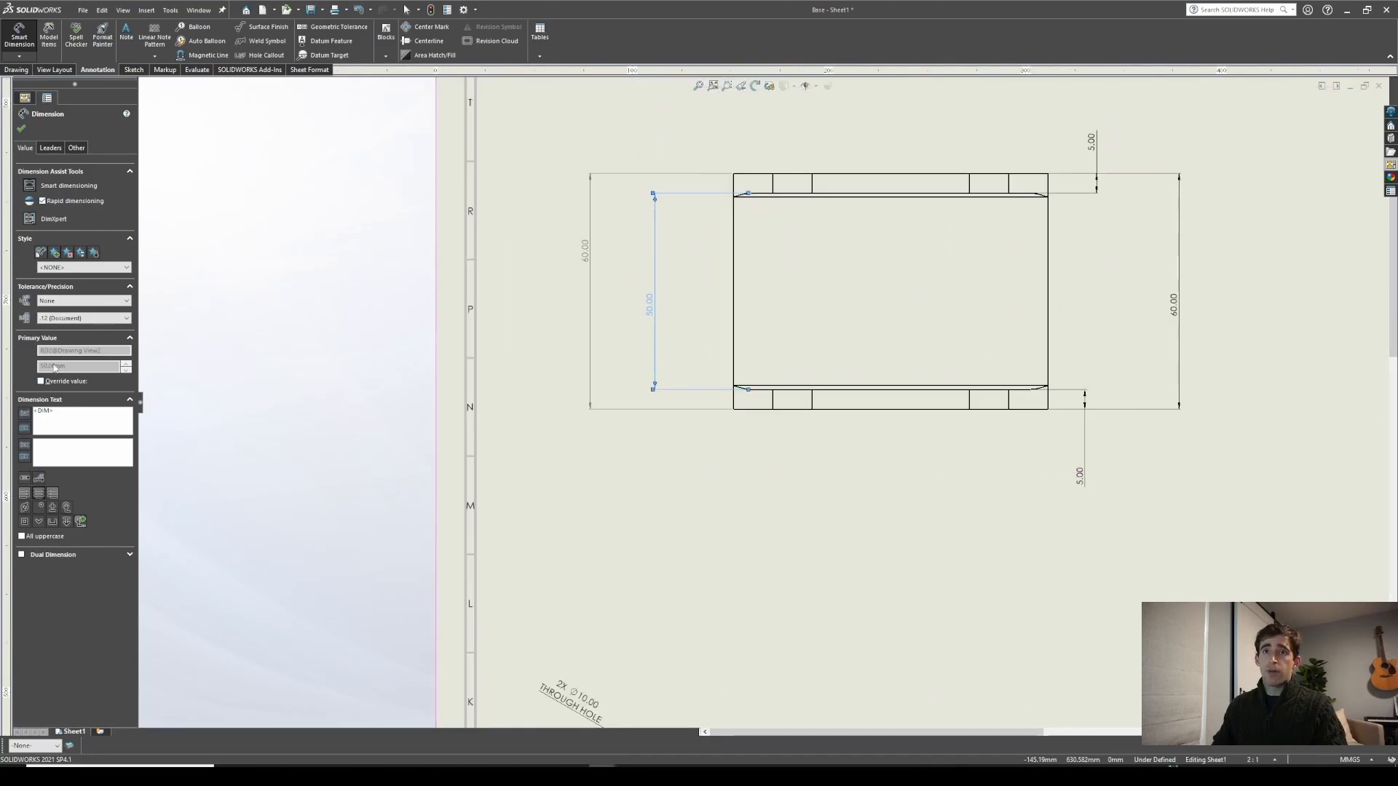
left_click(94, 301)
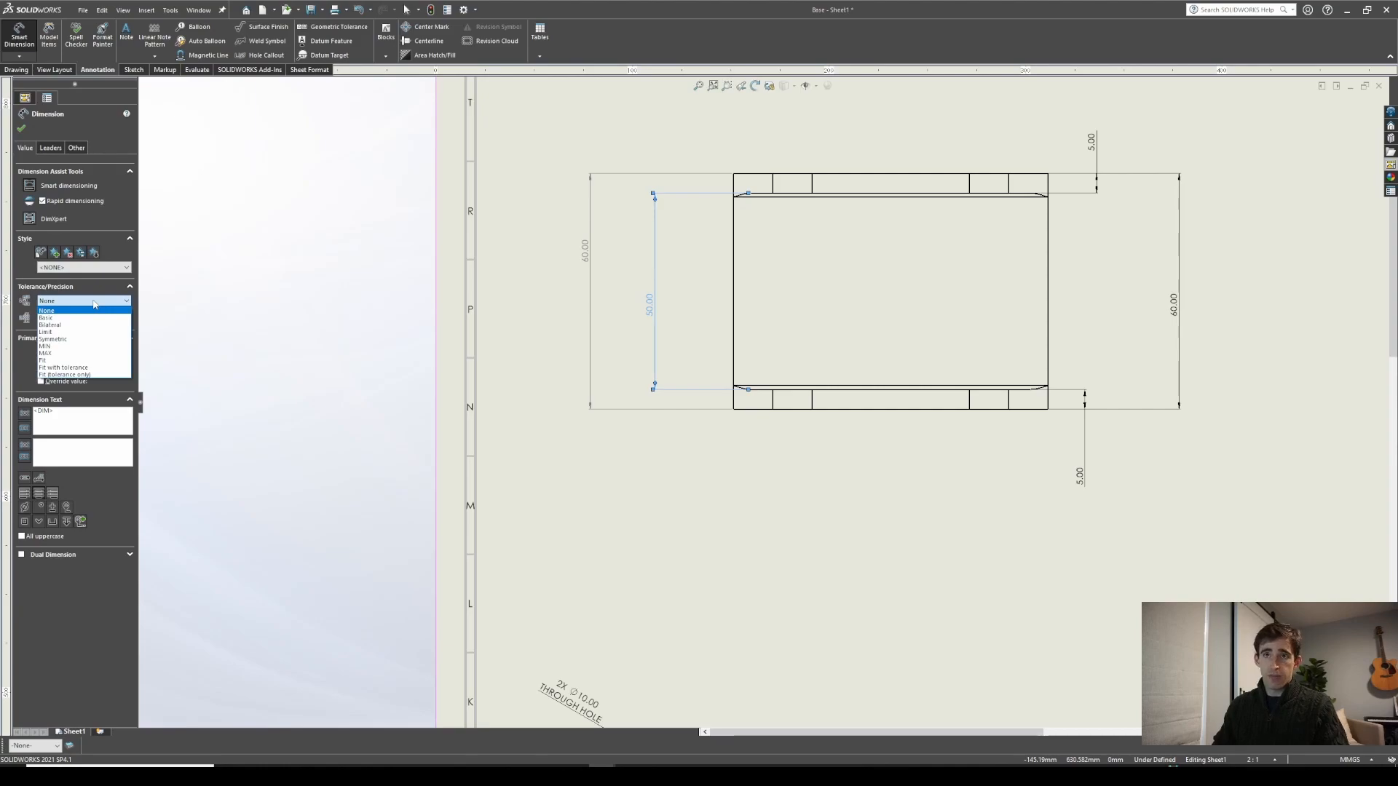
left_click(75, 340)
left_click(57, 319)
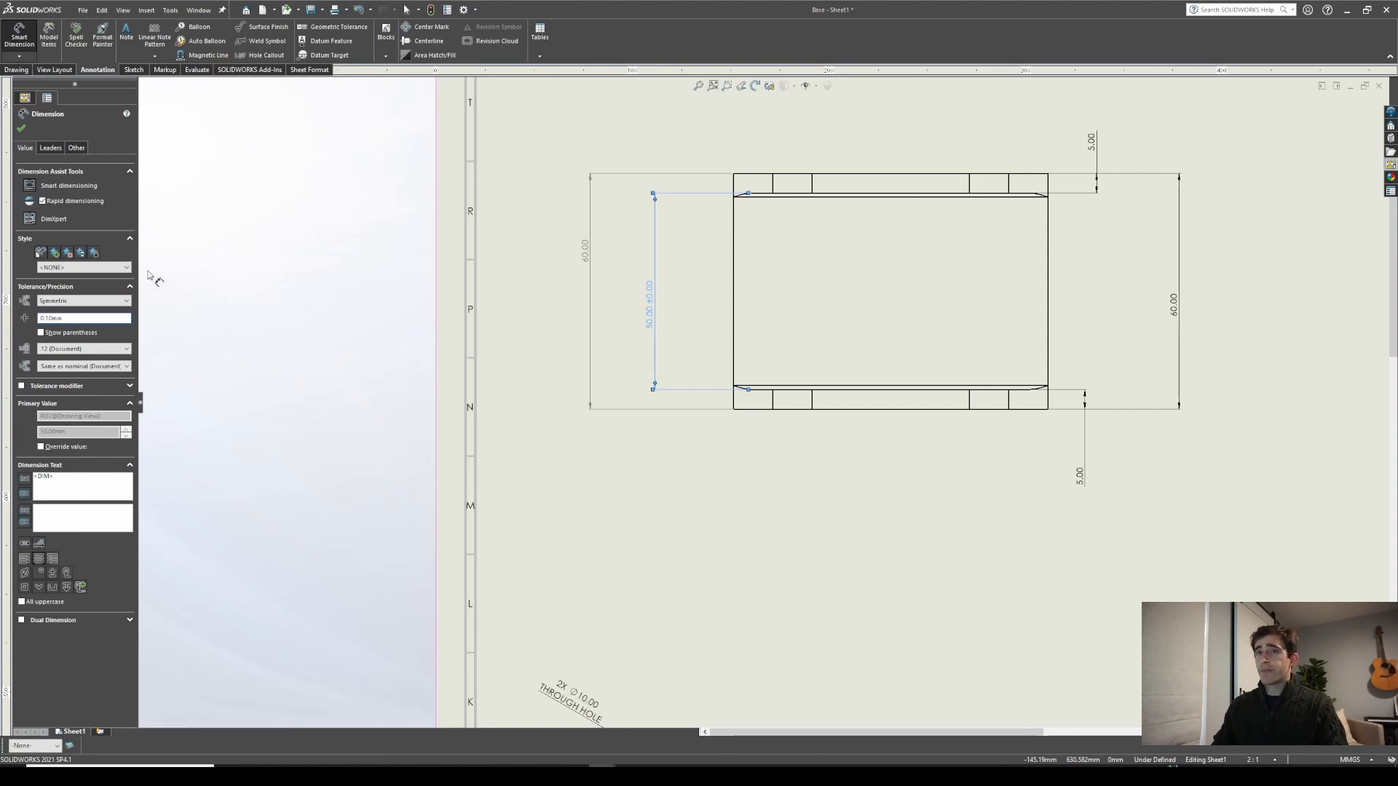
left_click(21, 128)
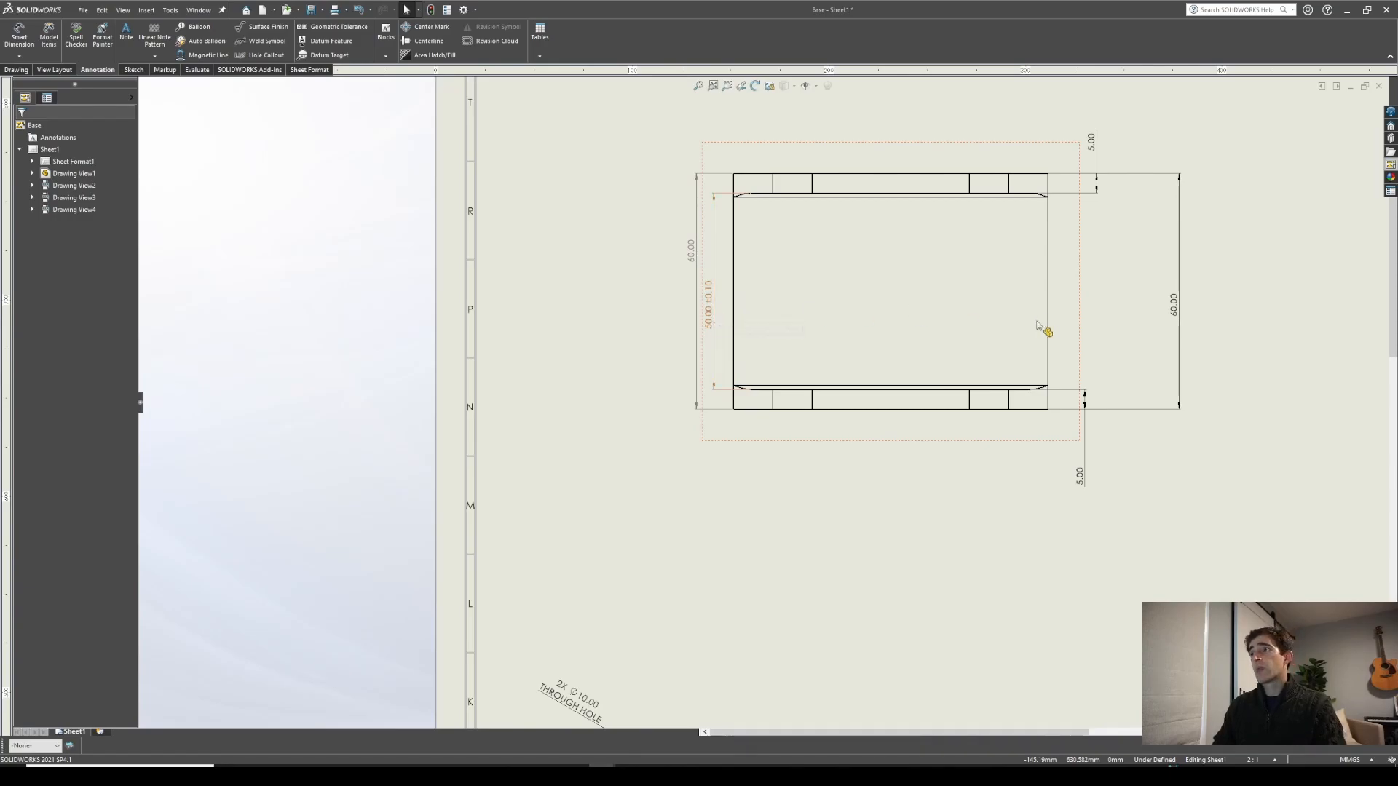
Step: Place a note in the empty area beside the isometric view with the heading "NOTES:" and "MATERIAL" as item 1
scroll(1045, 328, "up", 8)
middle_click_drag(464, 378, 419, 349, "ctrl")
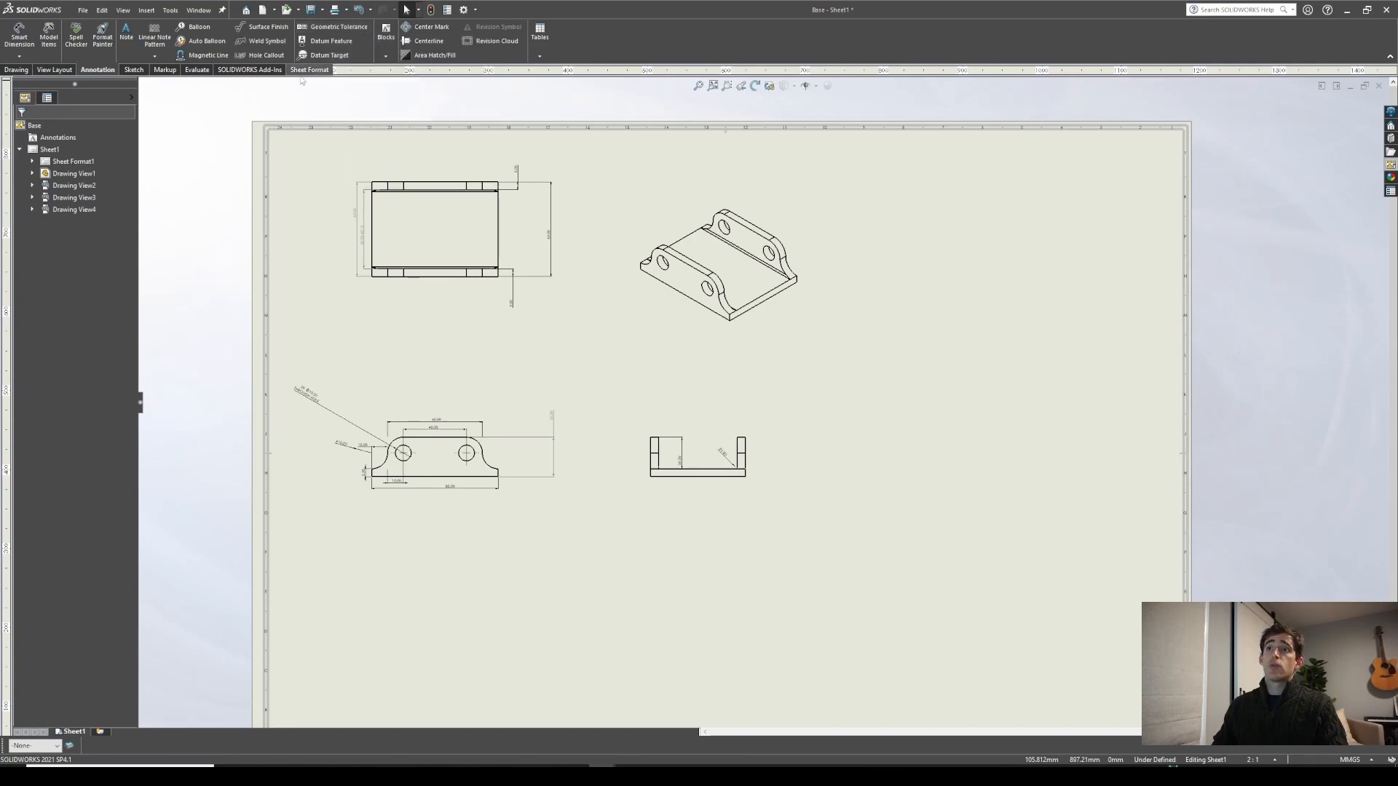
left_click(127, 39)
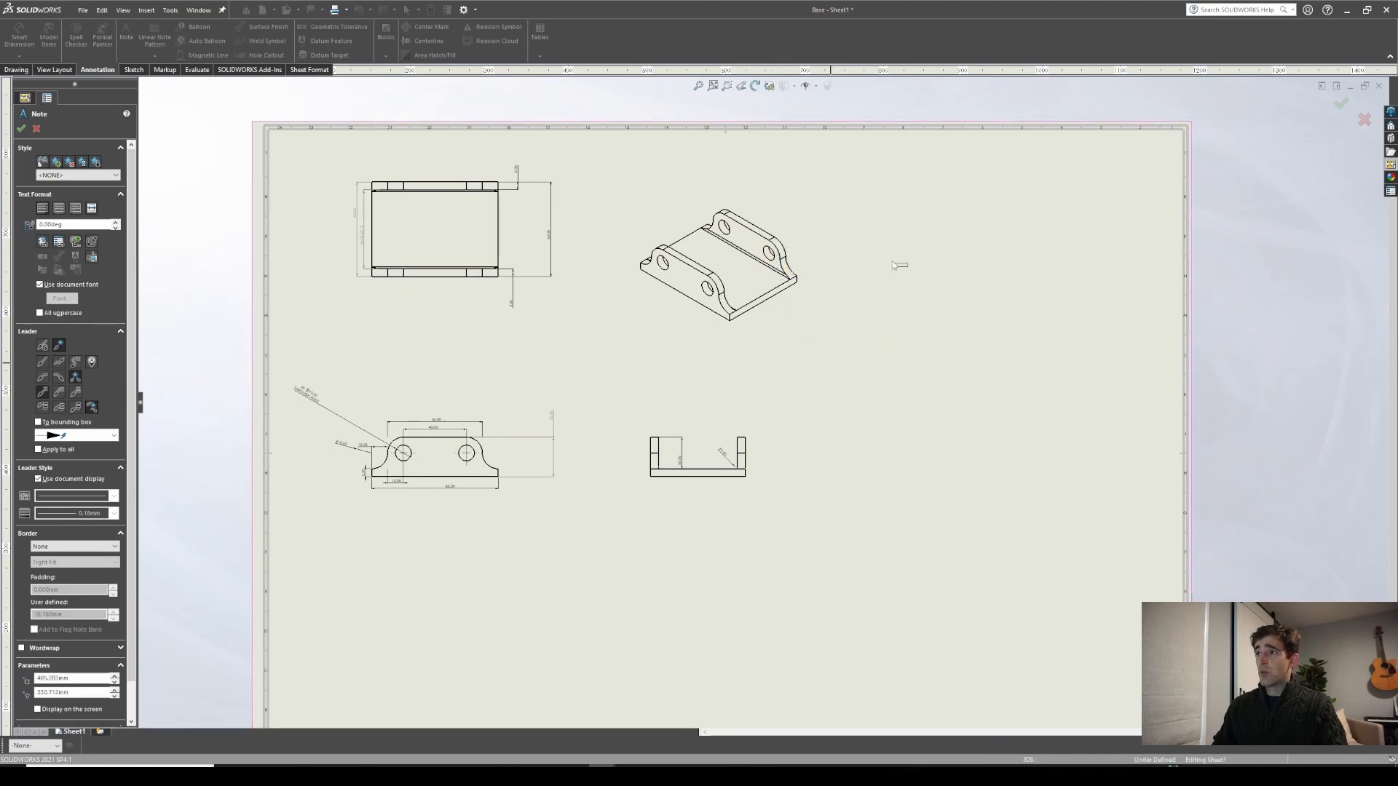
left_click(869, 232)
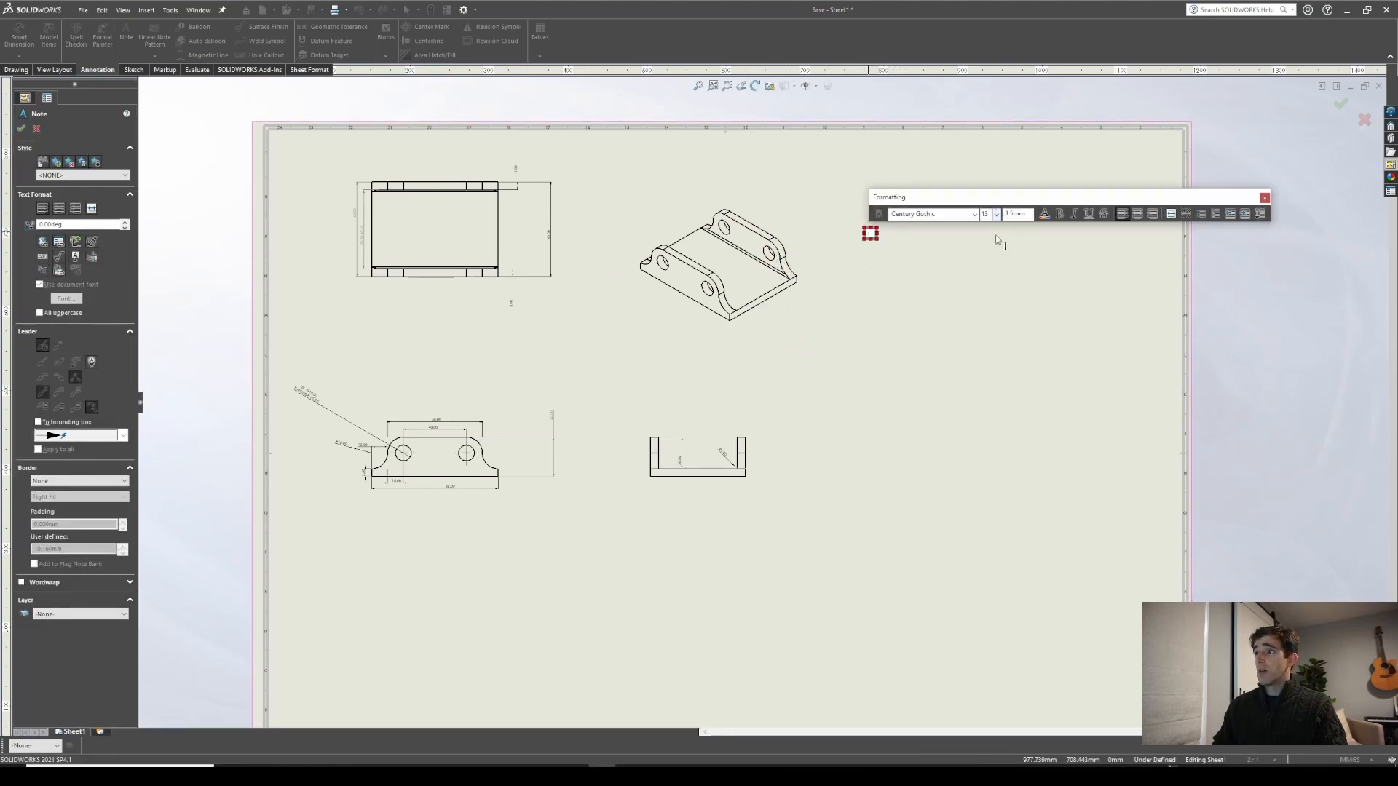
type("NOTES:")
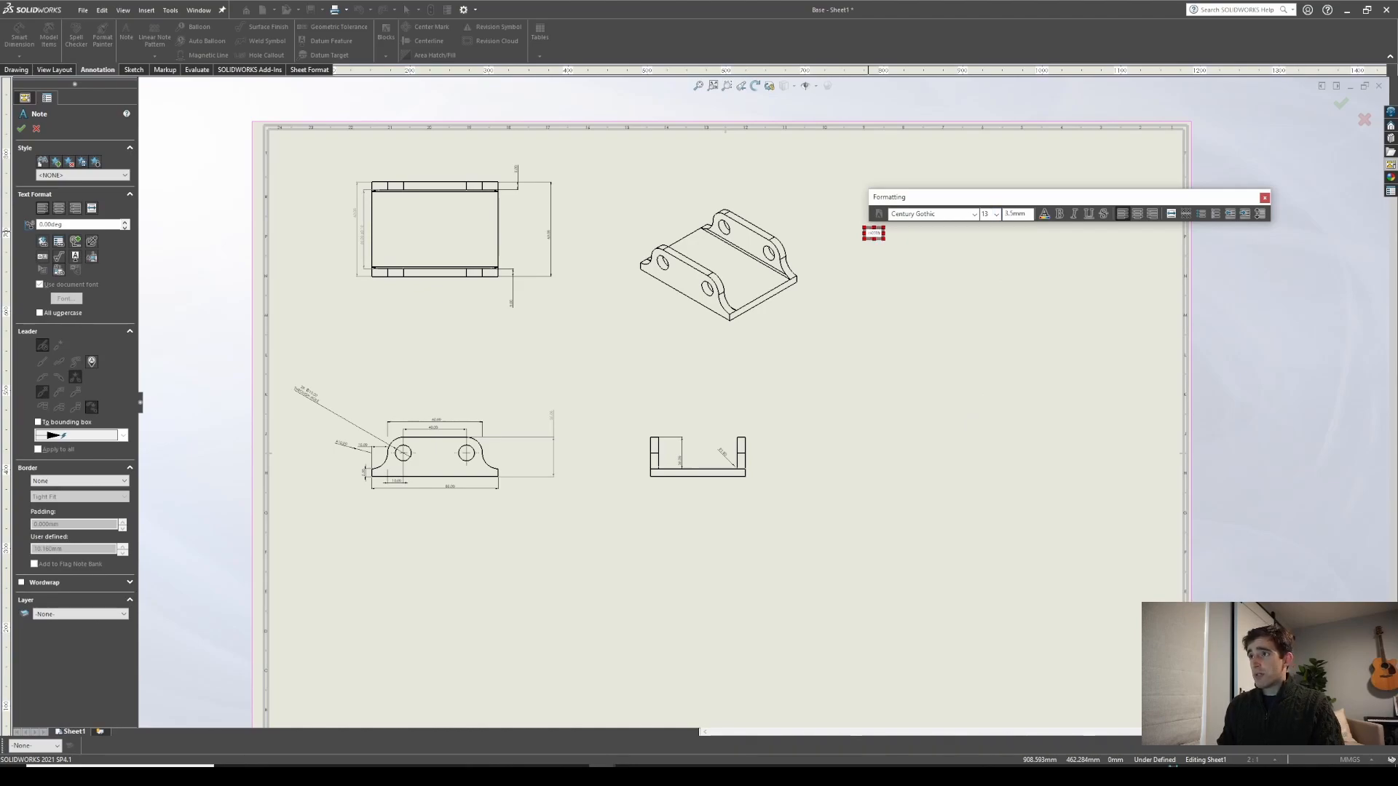
key("Return")
type("1.")
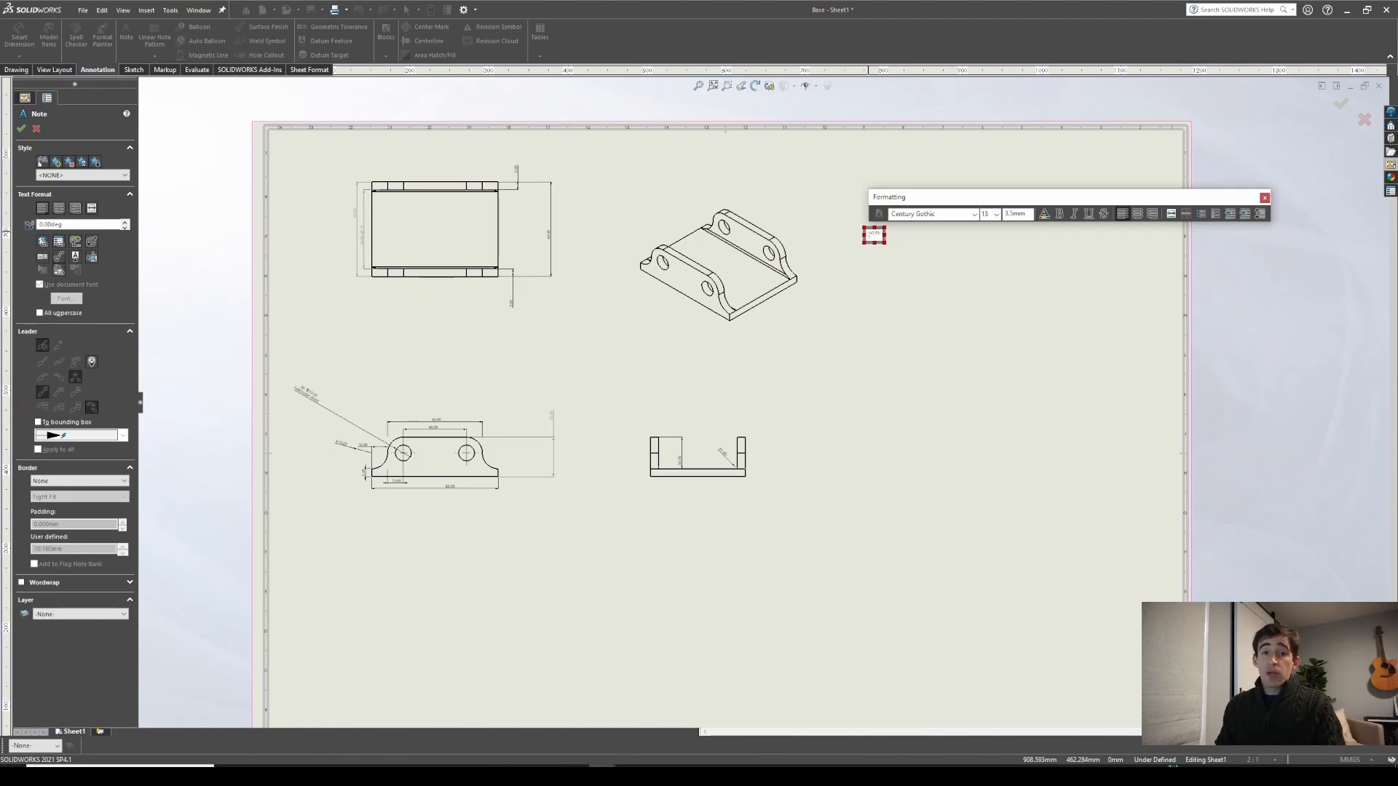
type(" MATERIAL:")
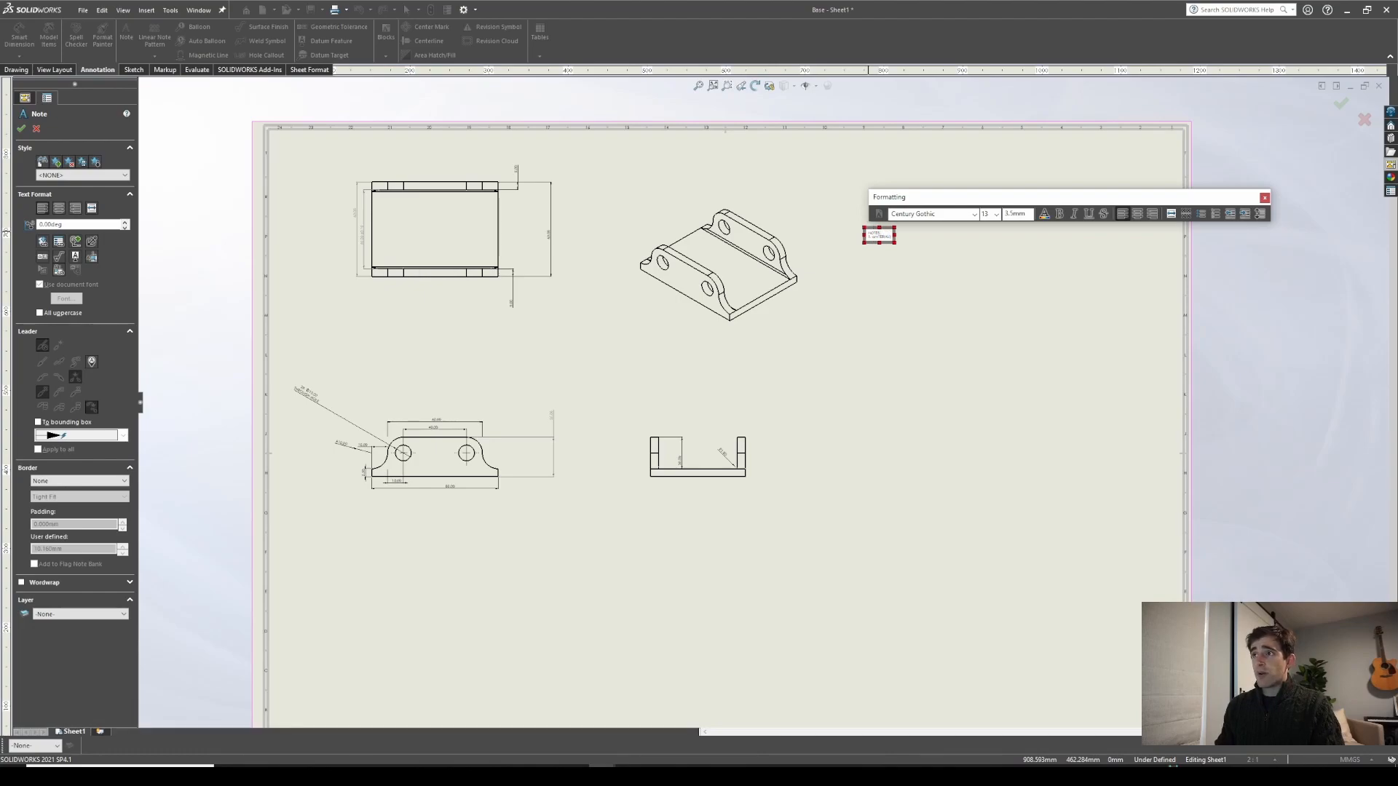
Step: Add "FINISH" and "UNDIMENSIONED GEOMETRY" to the general notes as numbered items 2 and 3
key("Return")
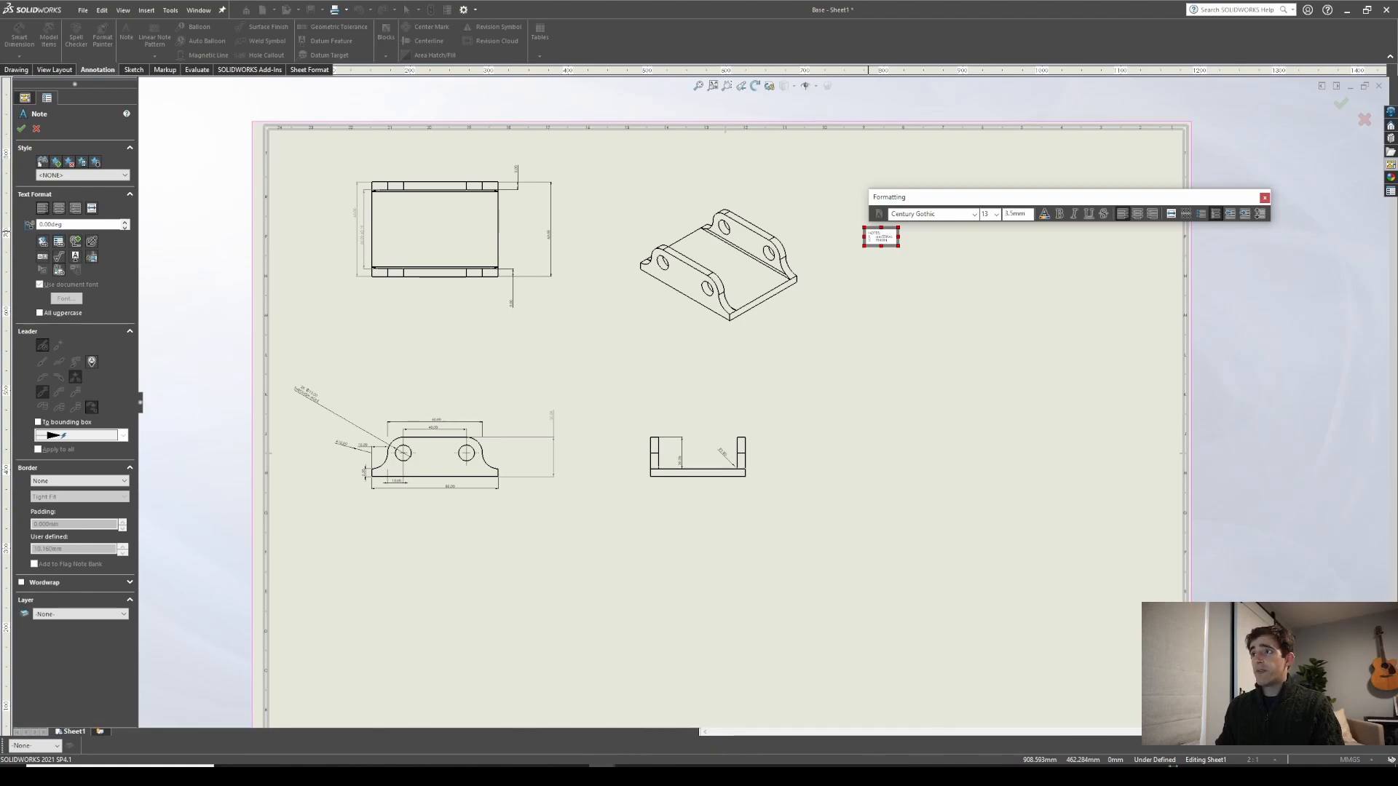
key("Return")
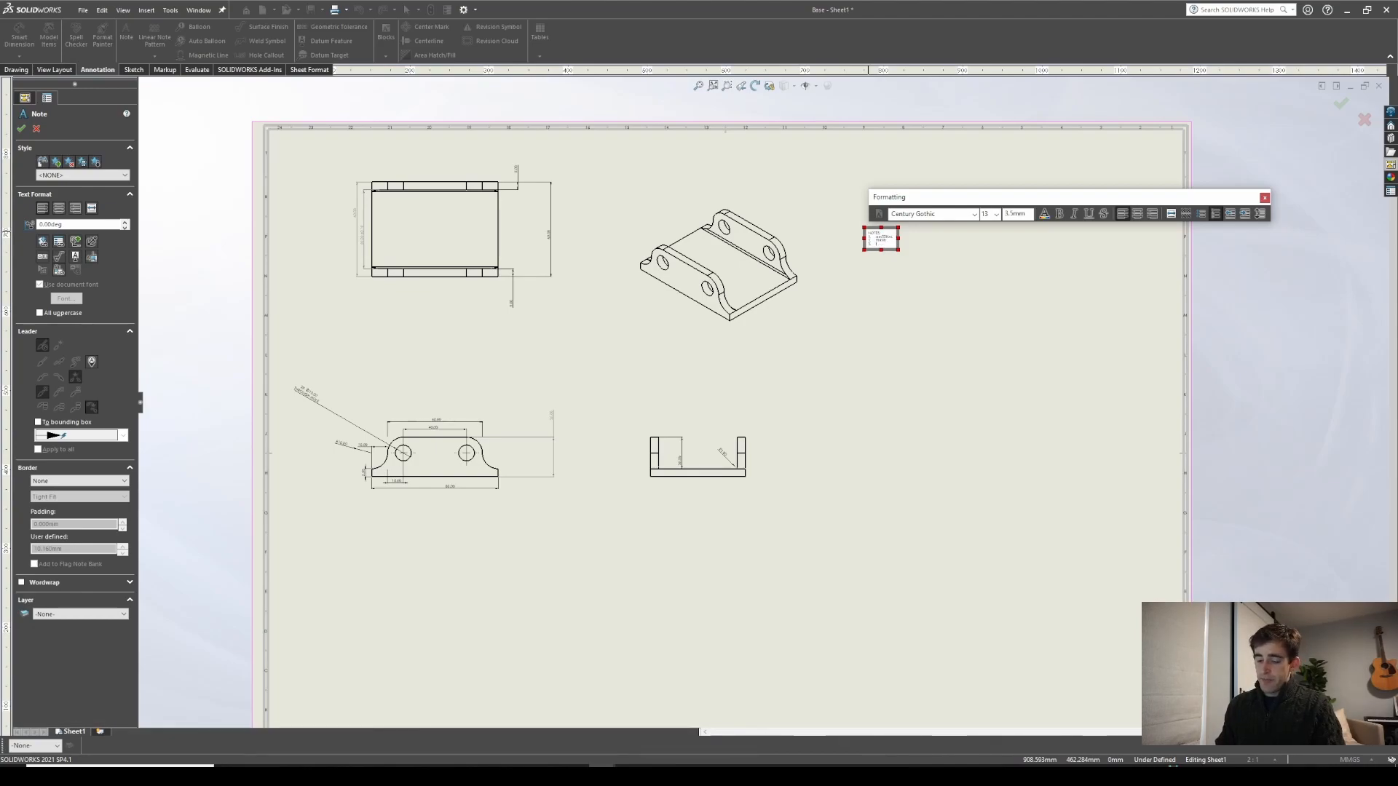
type("UNDIMENSIONED")
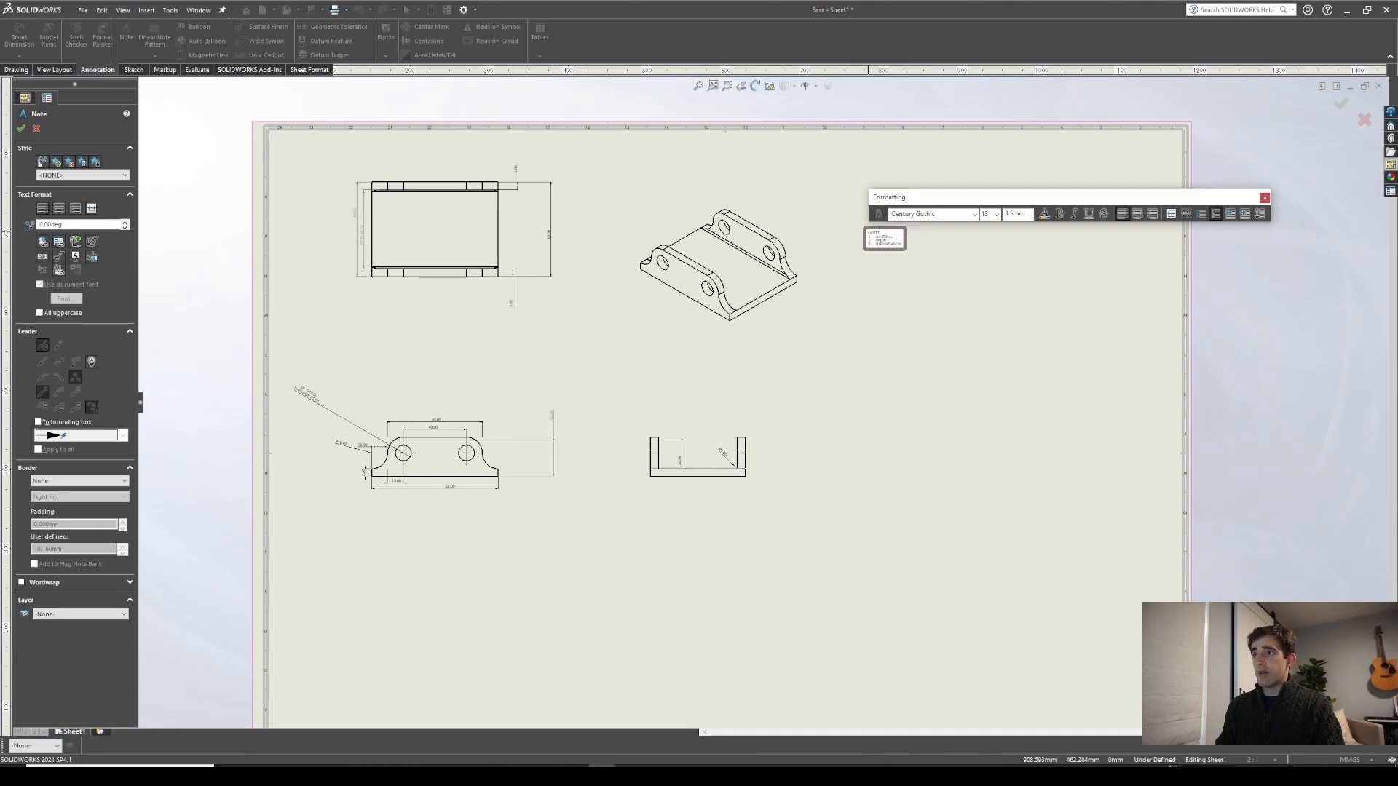
type(" GEOMETRY")
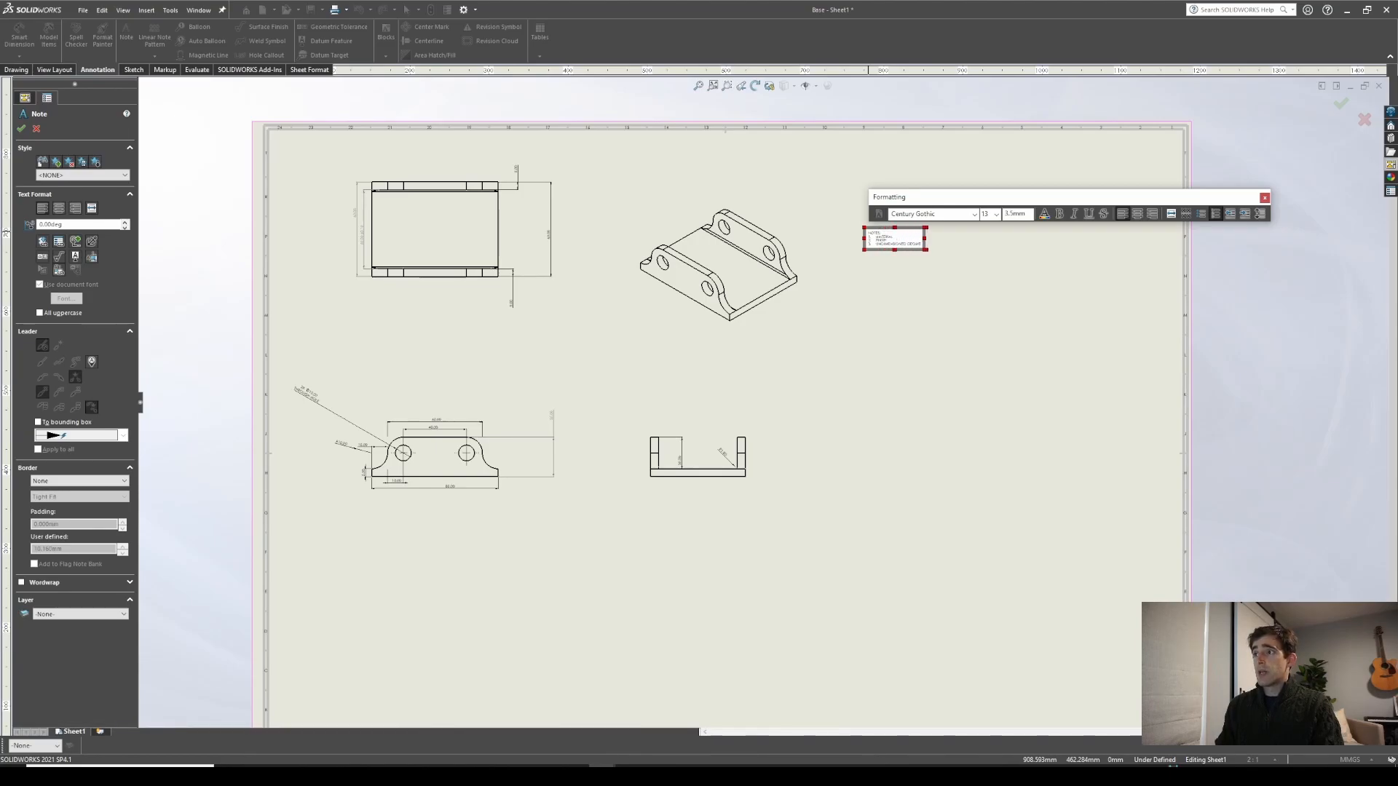
Step: Correct the misspelled word "MATERIAL" in item 1 of the notes and finish the note
scroll(938, 251, "down", 4)
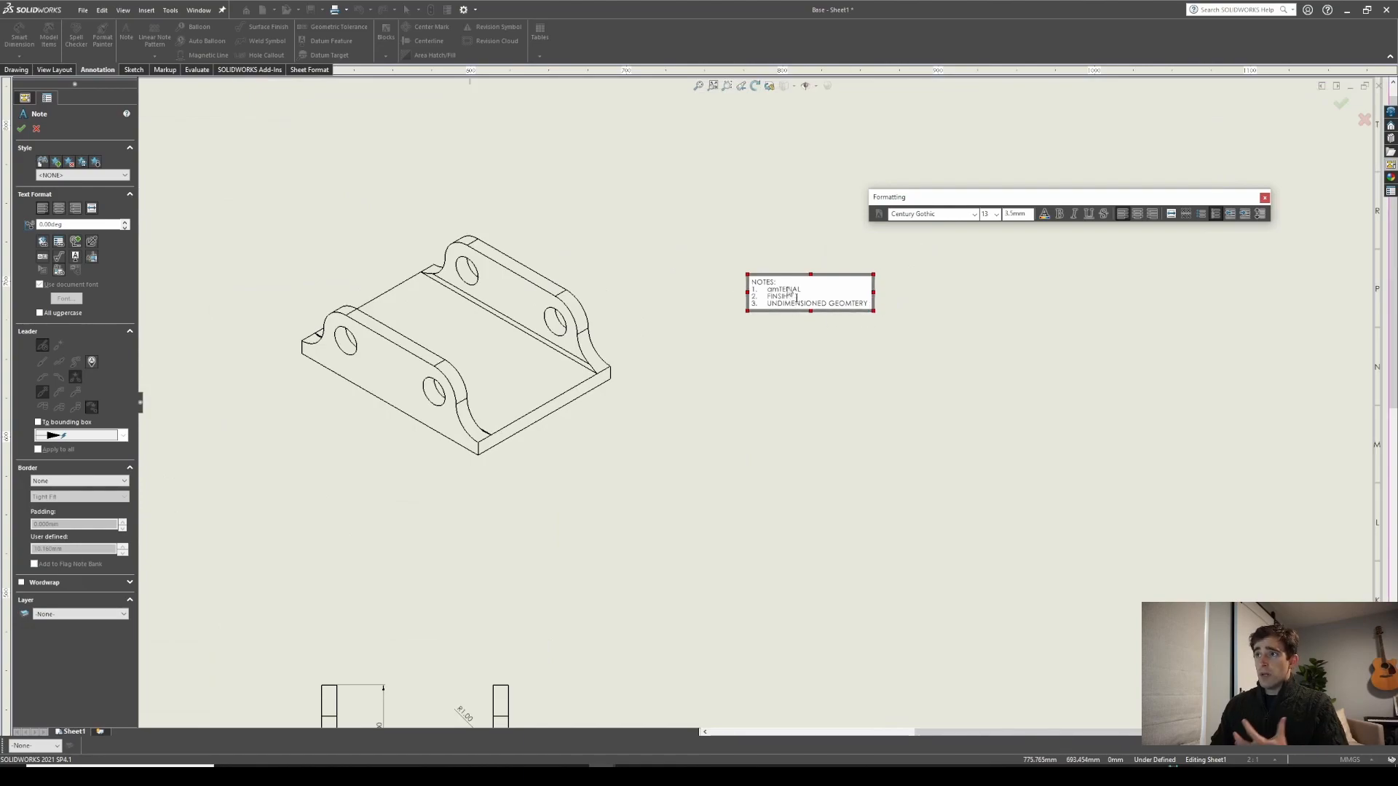
key("BackSpace")
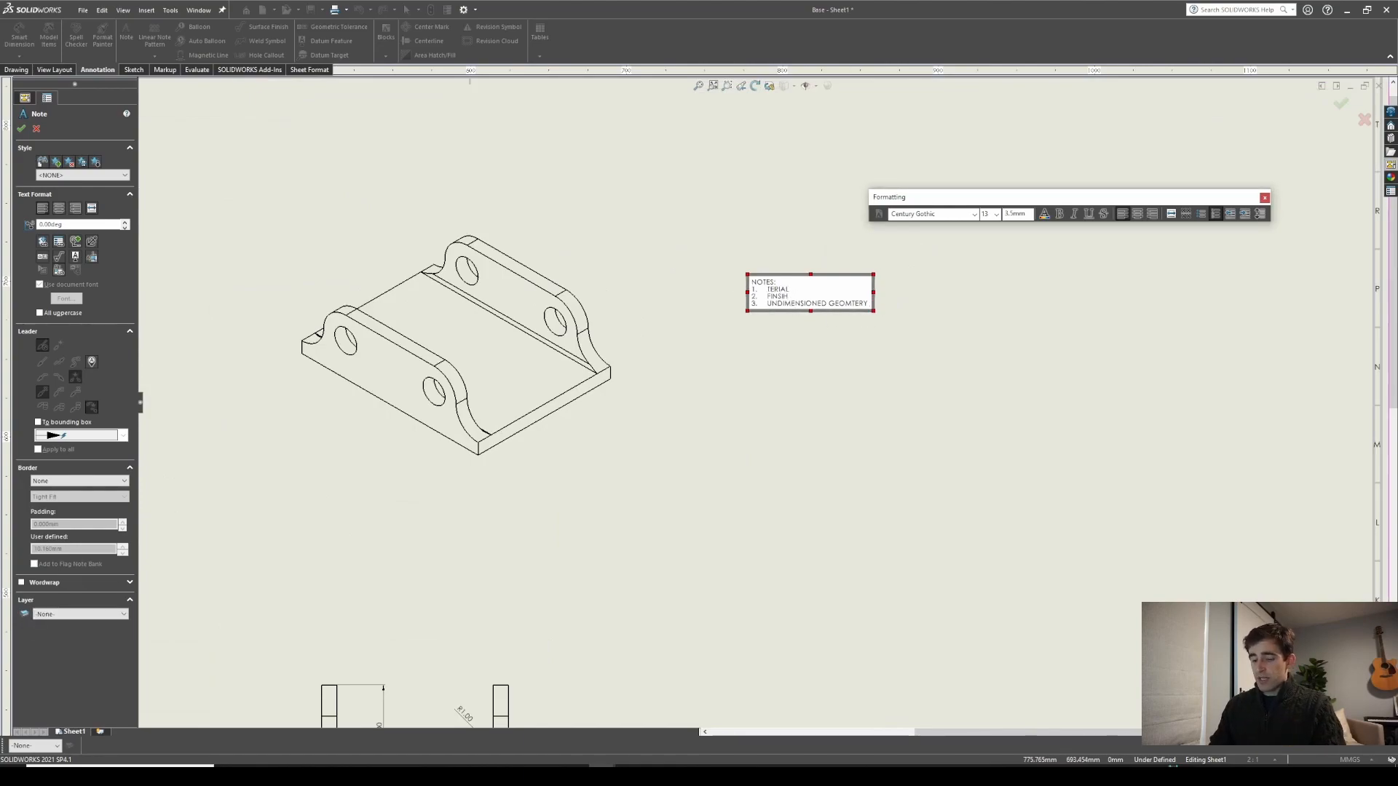
left_click(783, 341)
key("f")
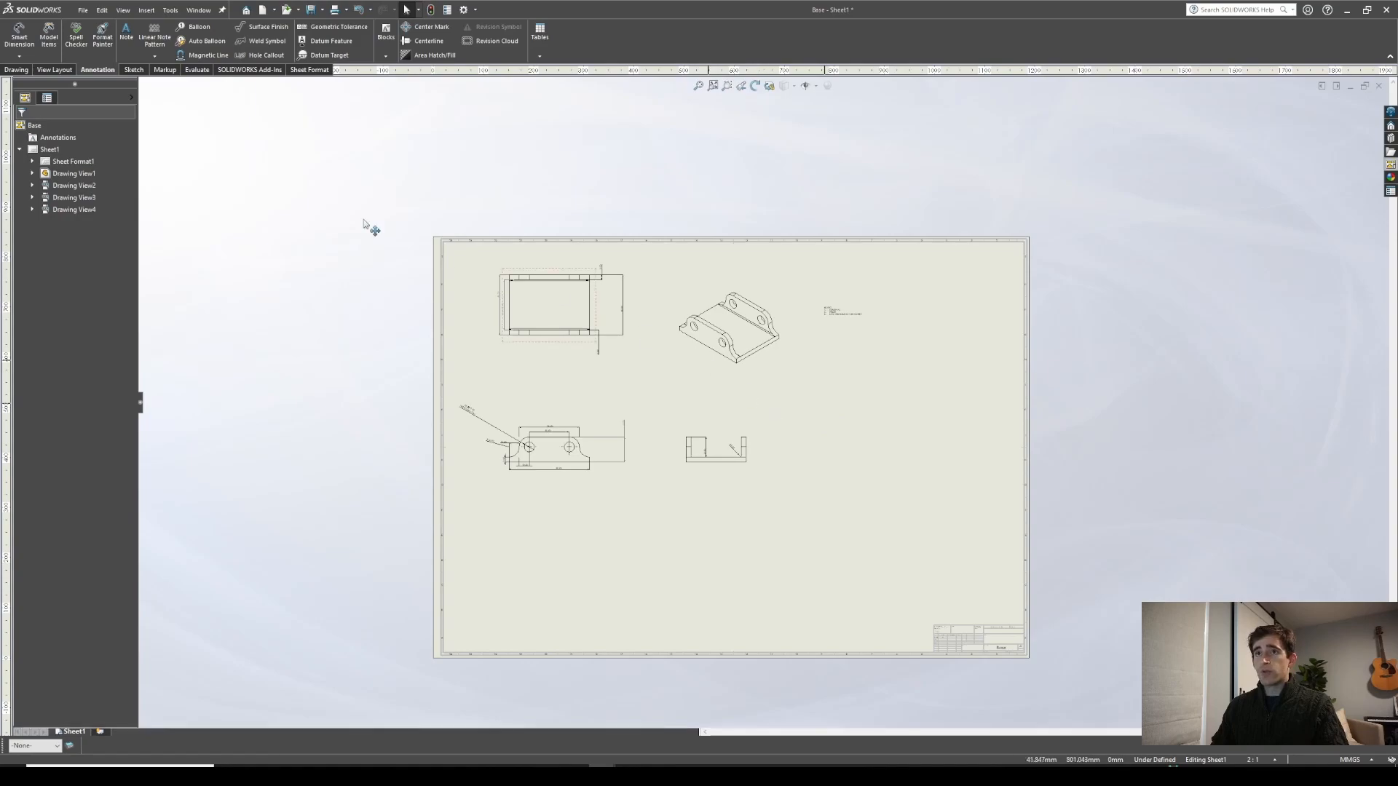
Step: Create a section view with a vertical cutting line through the middle of the U-shaped side view, placed to that view's right
left_click(54, 70)
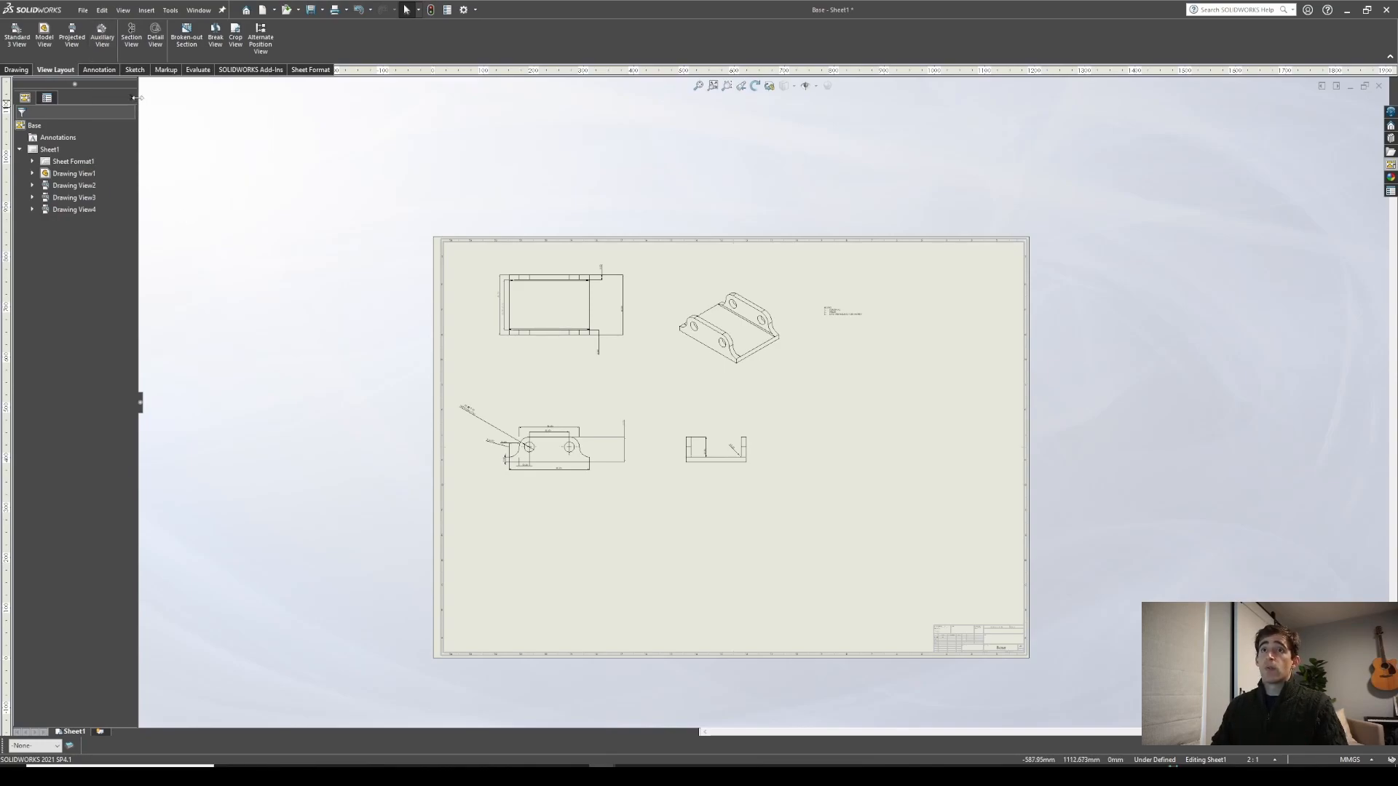
left_click(131, 38)
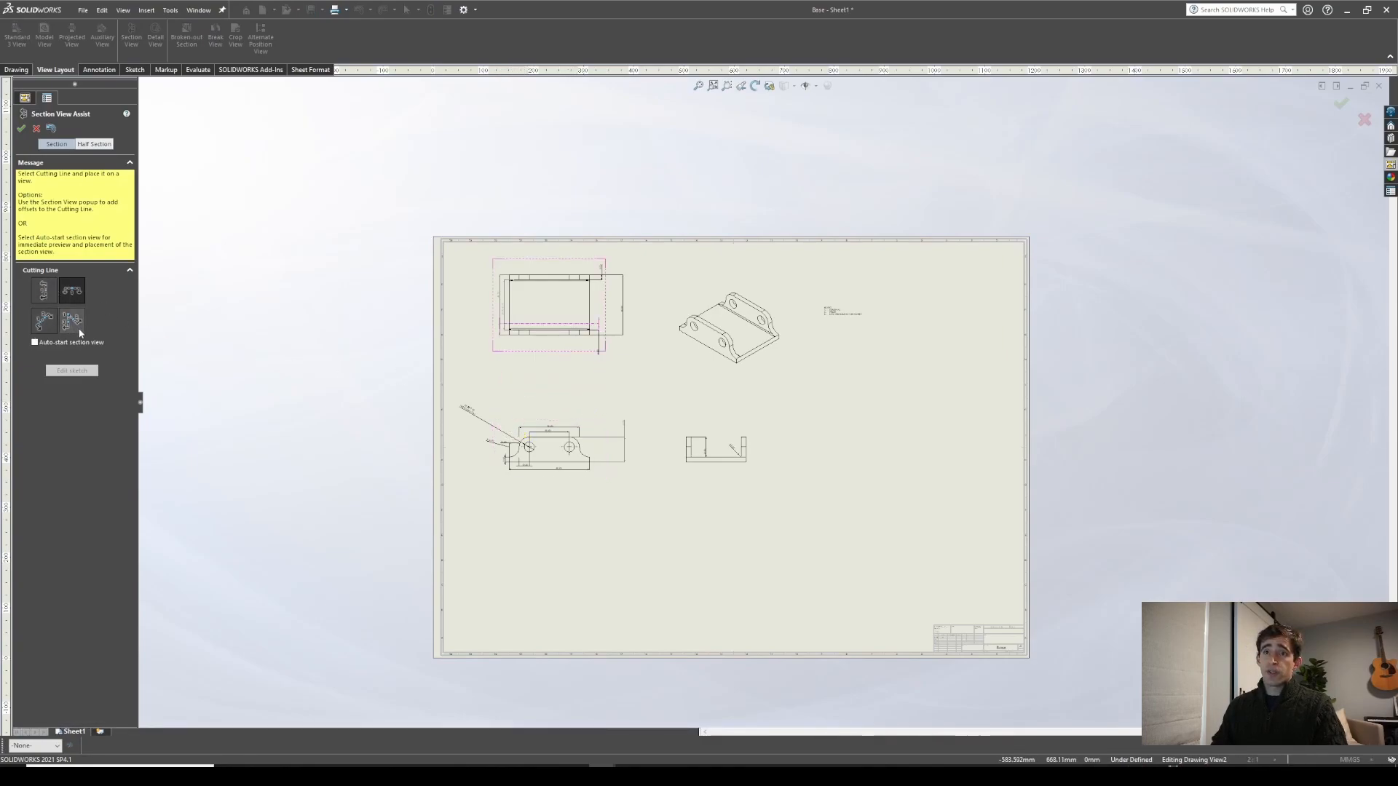
left_click(43, 291)
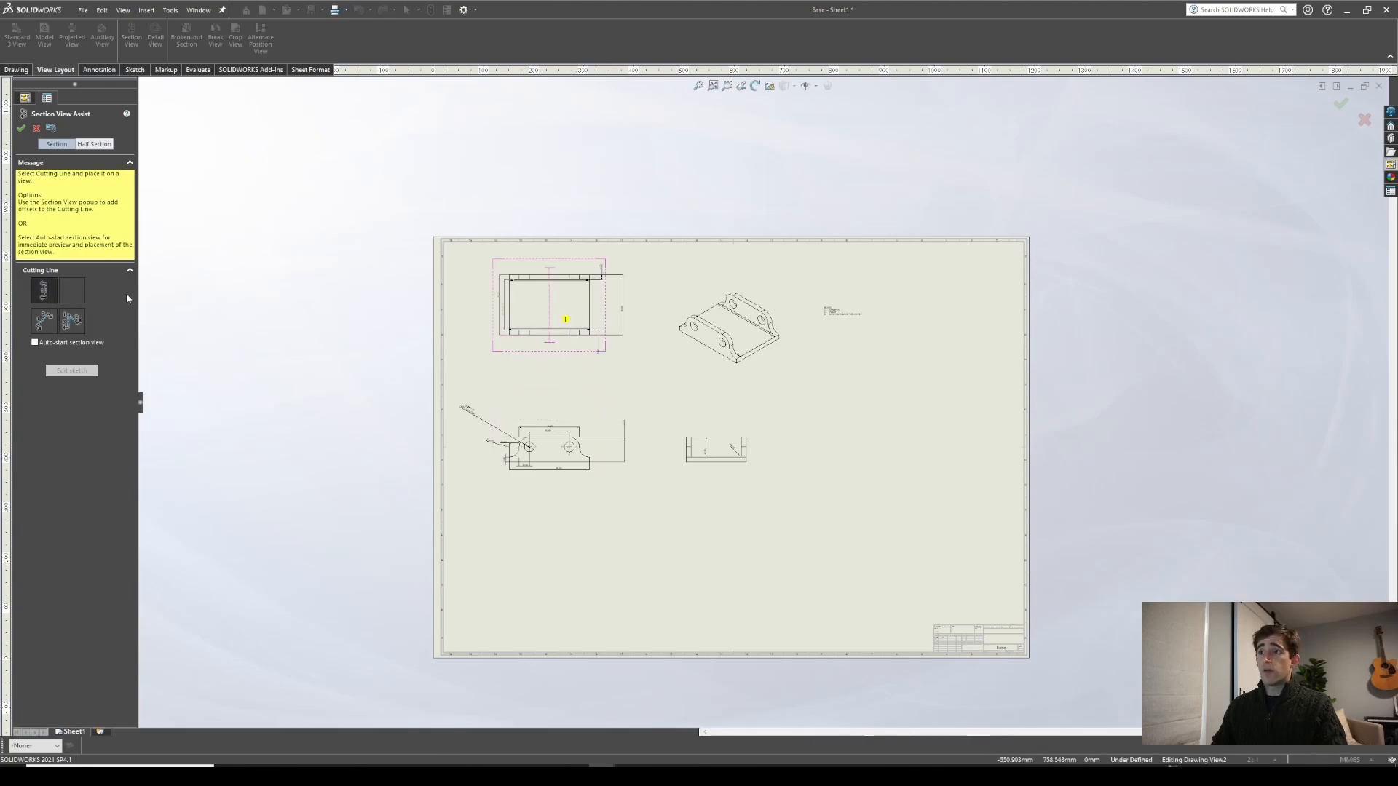
left_click(716, 458)
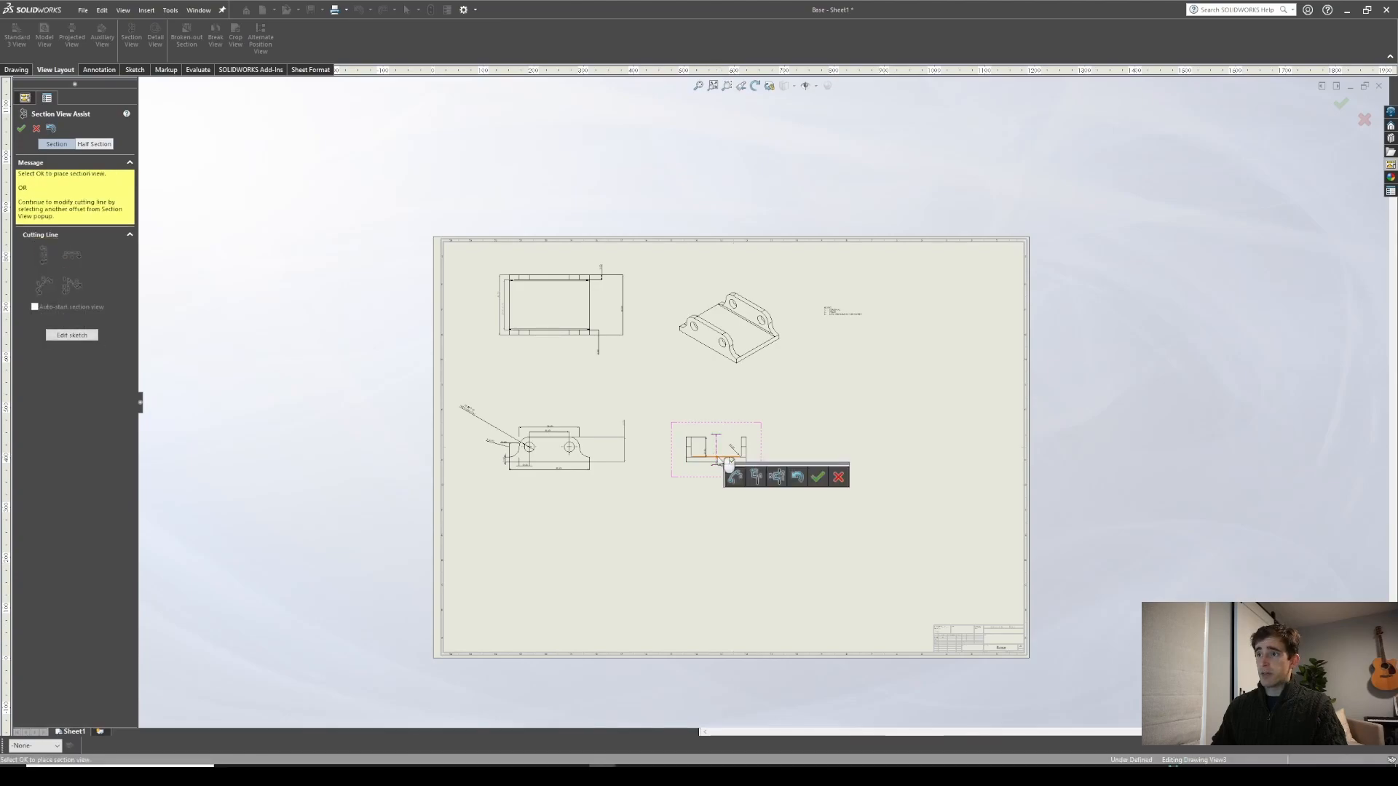
left_click(817, 477)
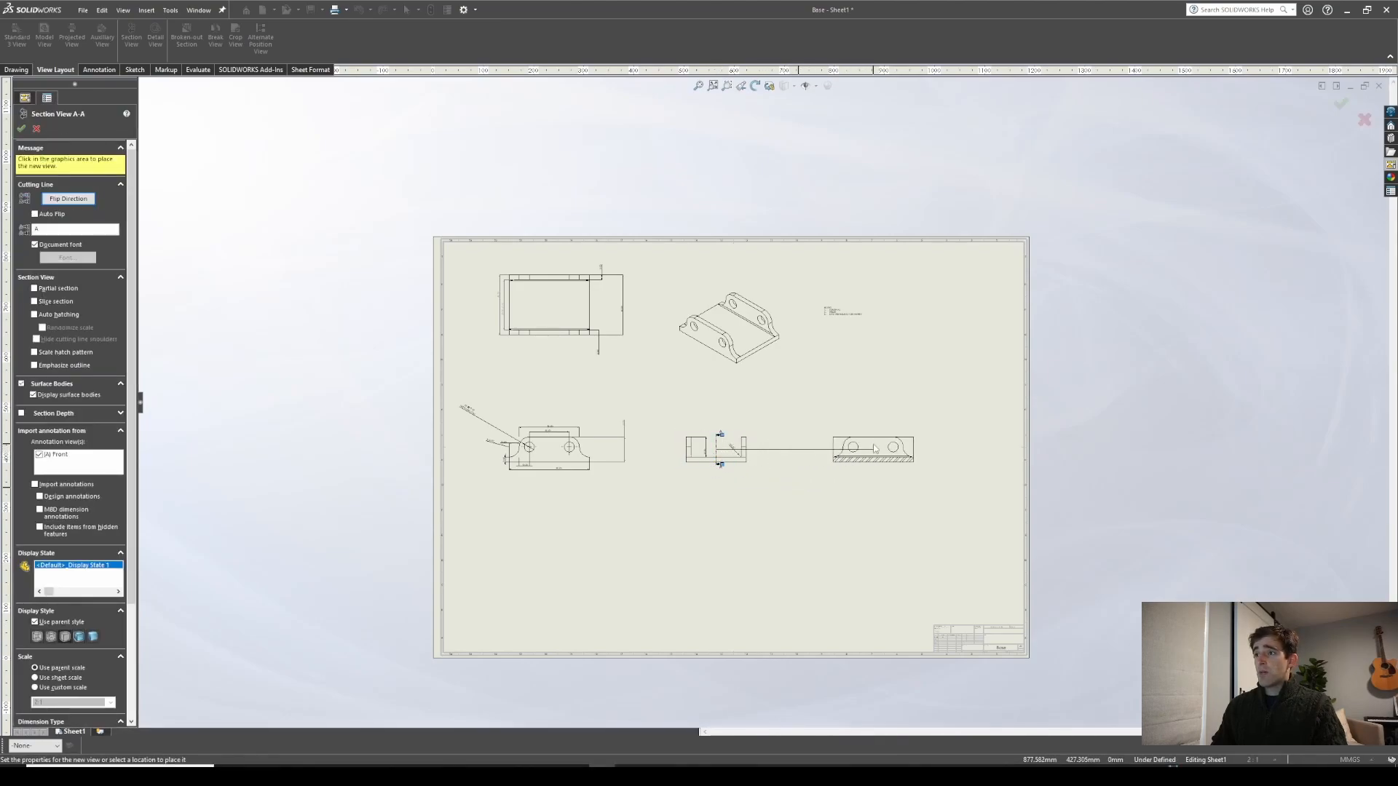
left_click(823, 449)
scroll(753, 474, "up", 4)
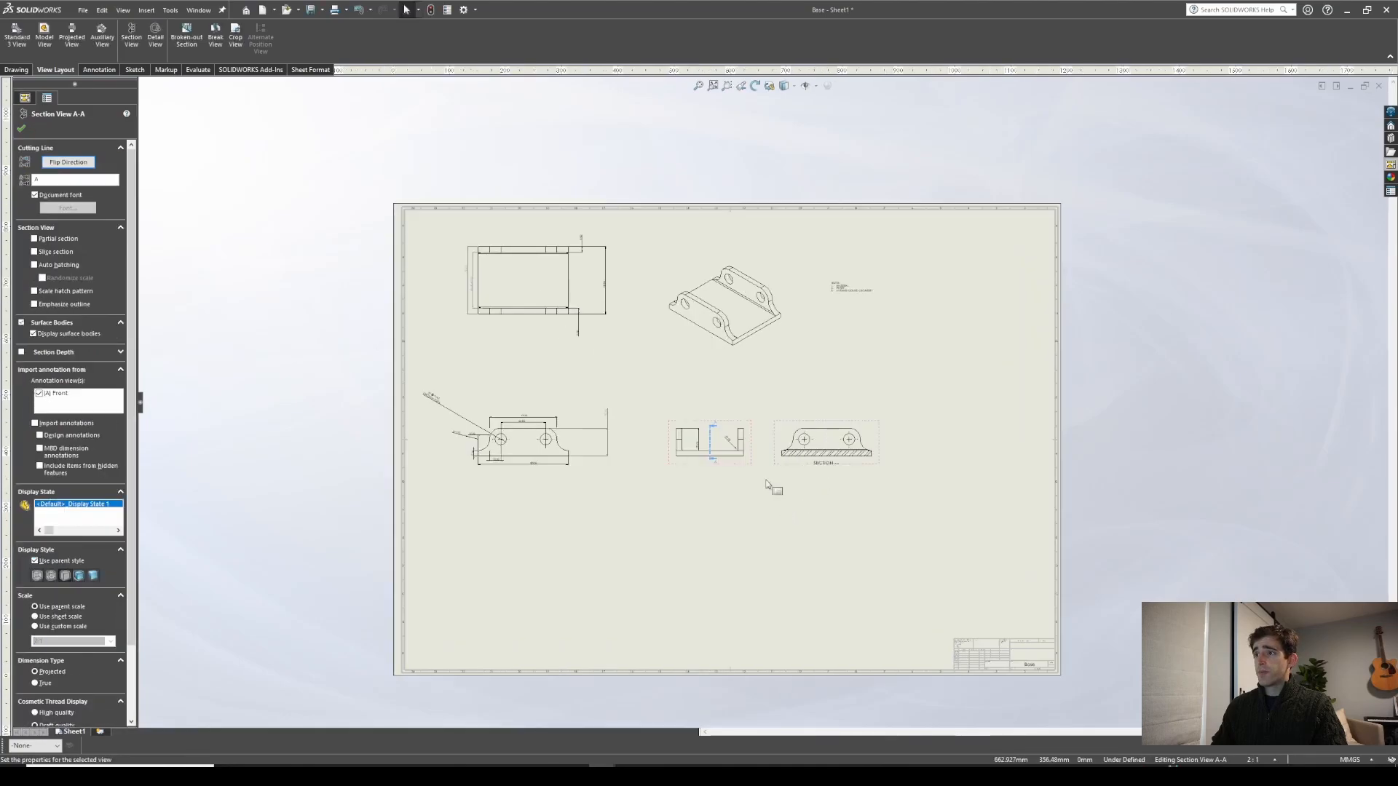
scroll(753, 474, "up", 2)
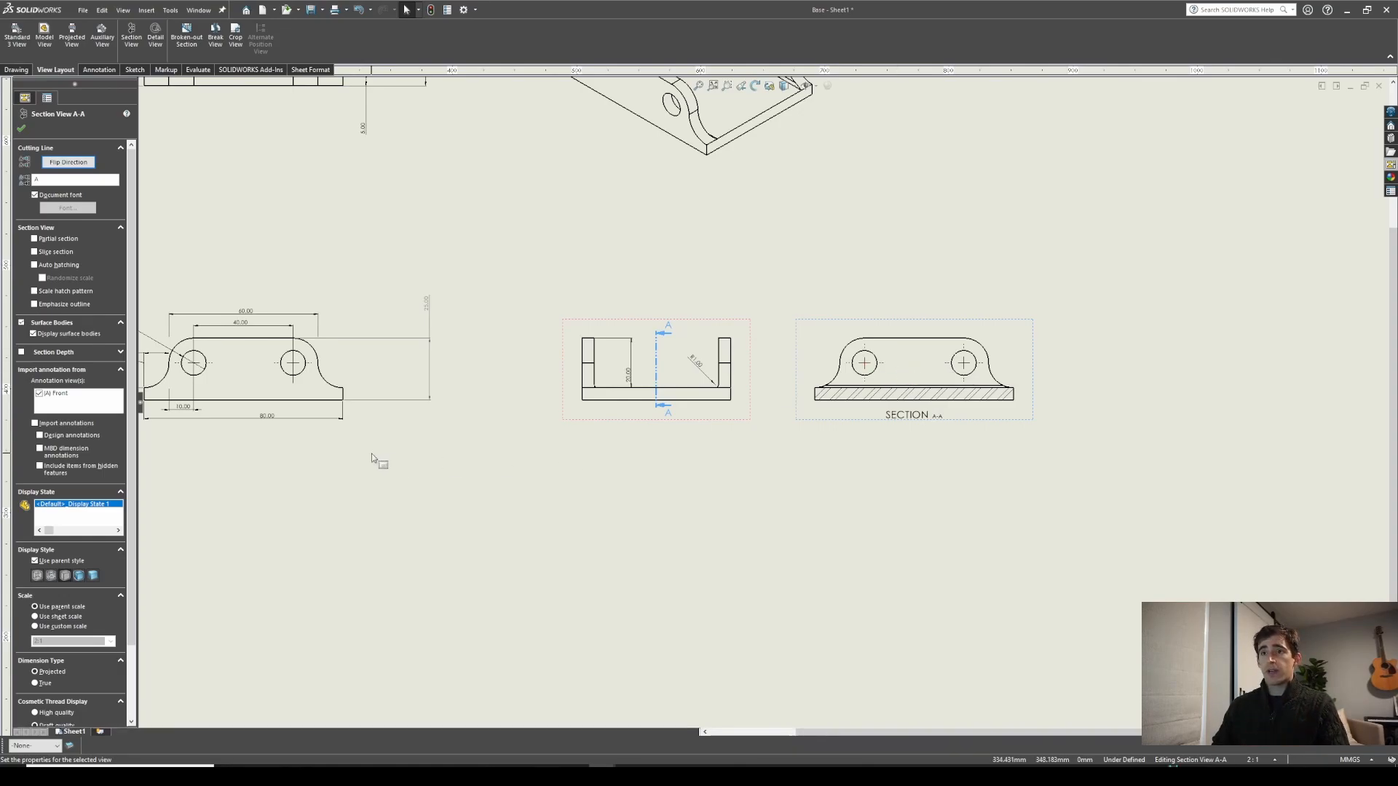
Step: Create a 4:1 detail view from a circle centred on the upper corner of the front view's right base end, placed below the front view
key("f")
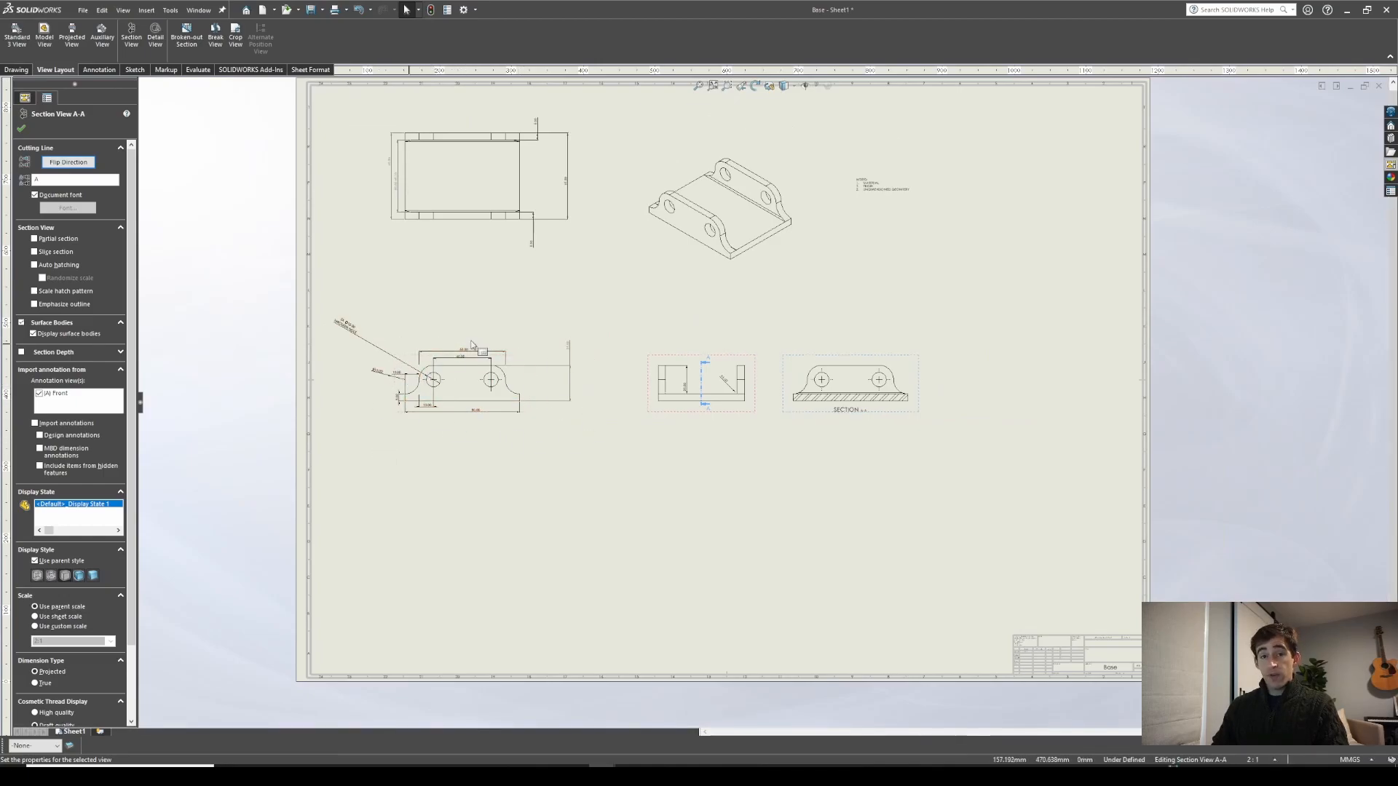
scroll(787, 487, "down", 1)
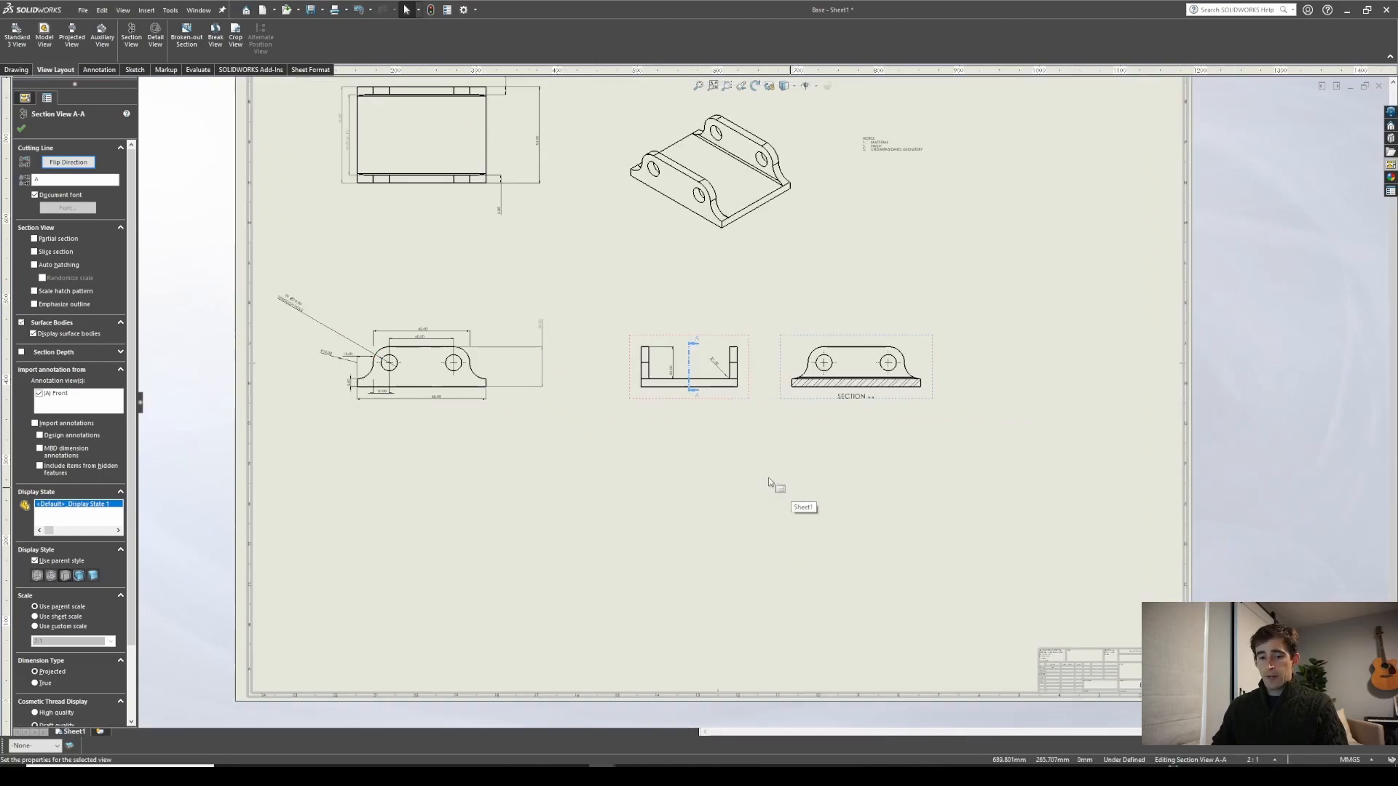
left_click(155, 38)
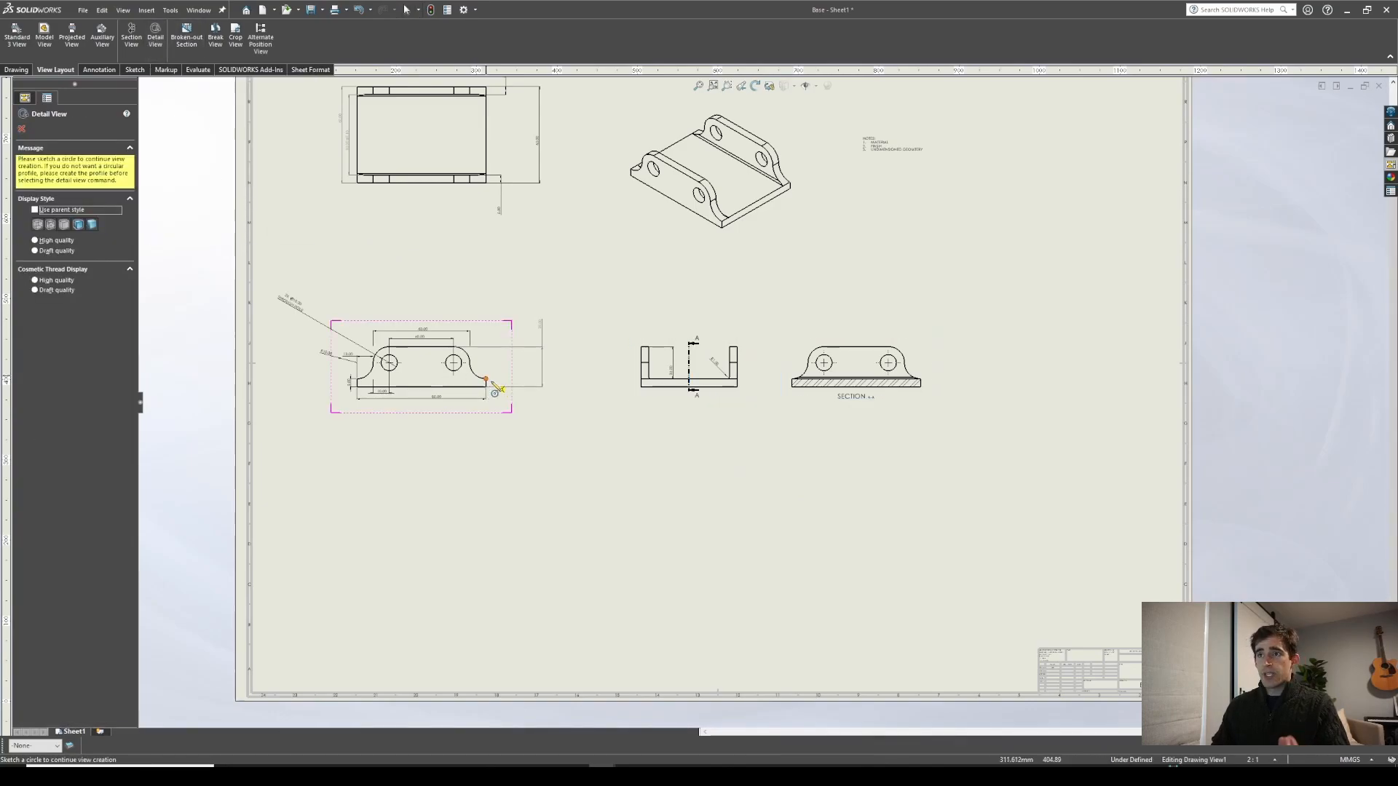
left_click(485, 378)
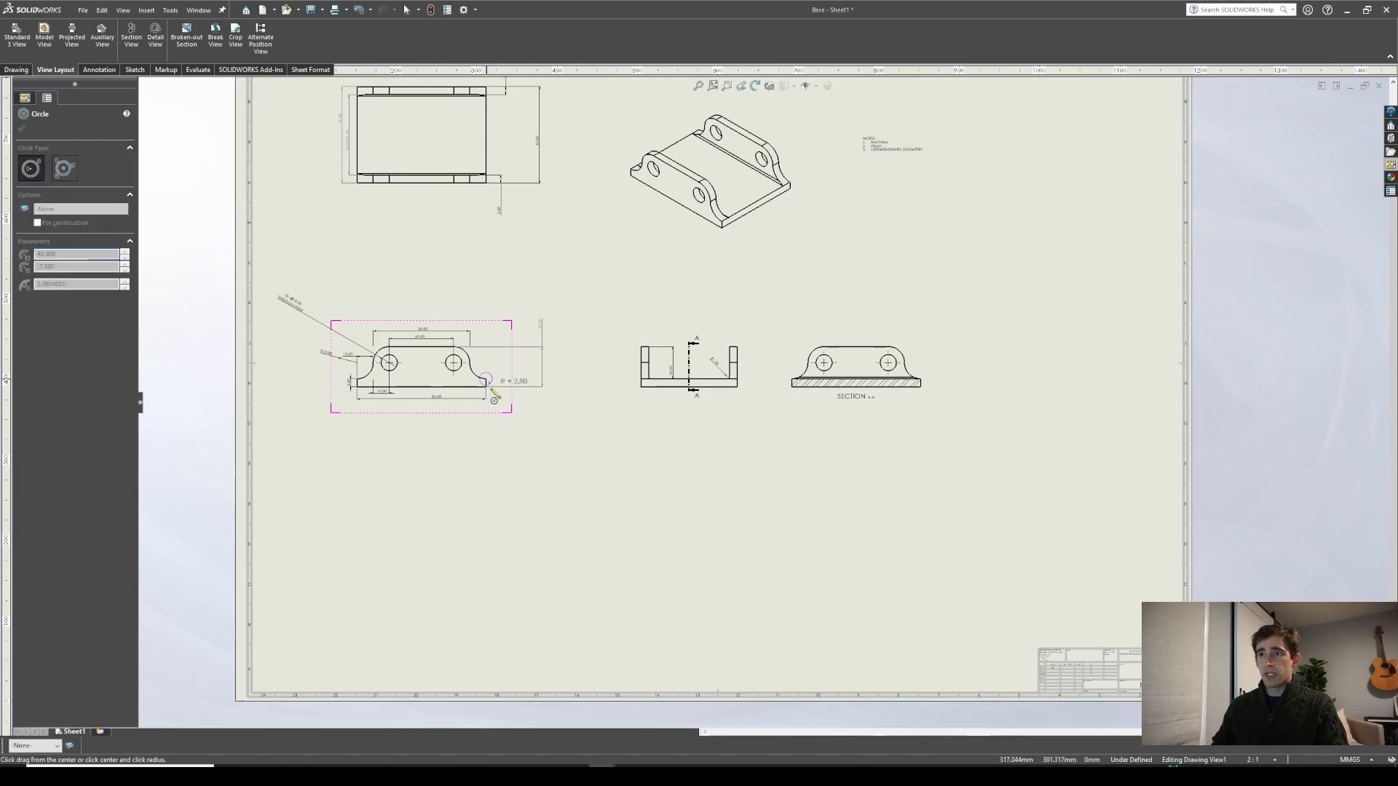
left_click(492, 398)
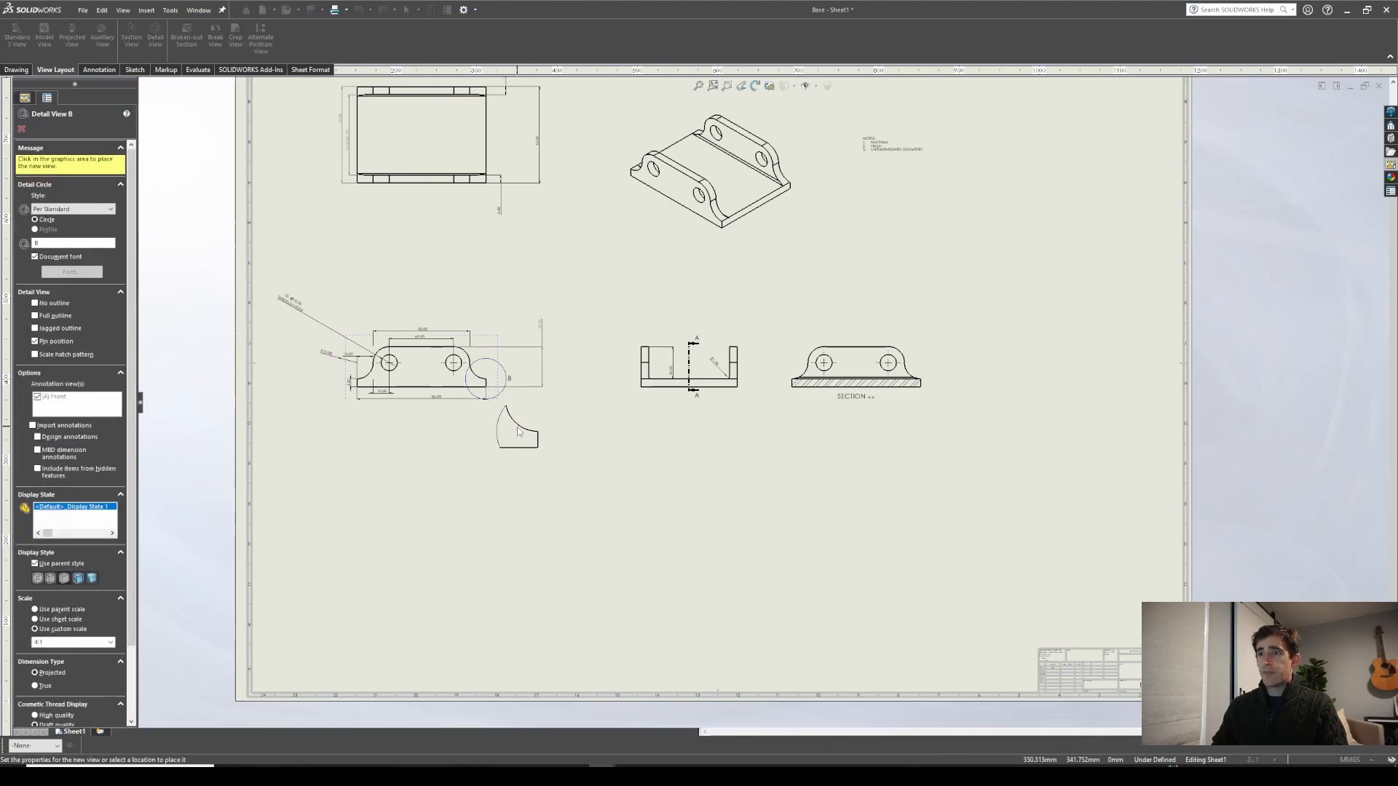
left_click(426, 491)
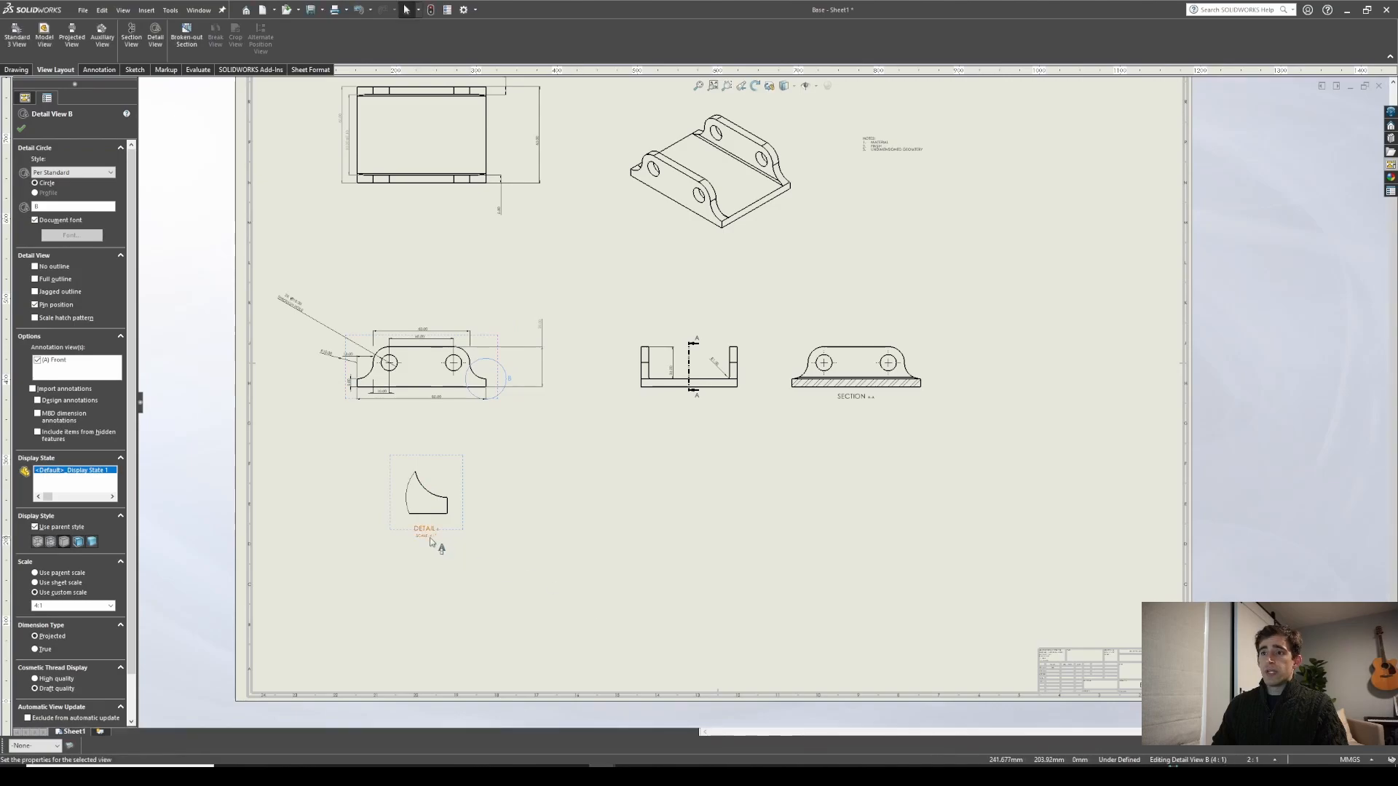
scroll(440, 546, "down", 3)
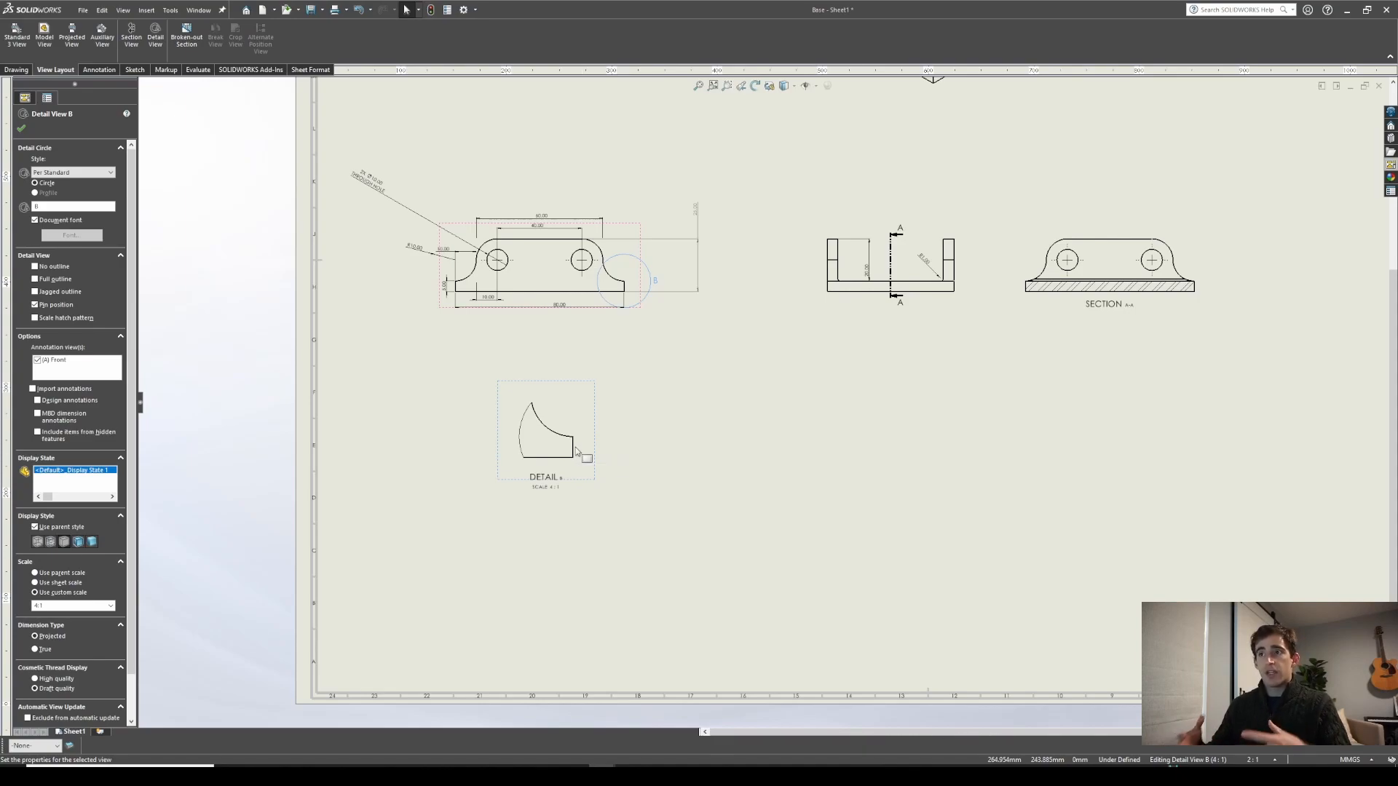
key("f")
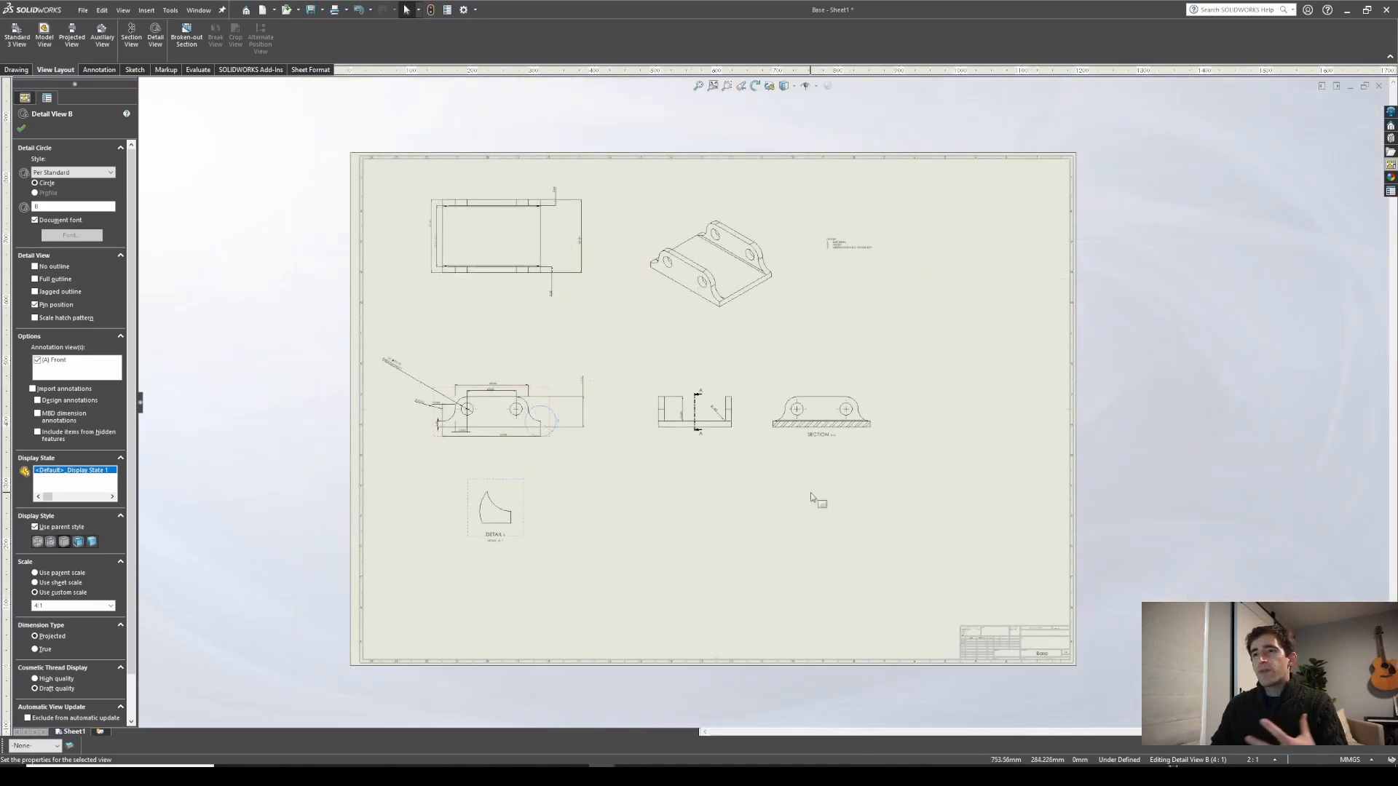